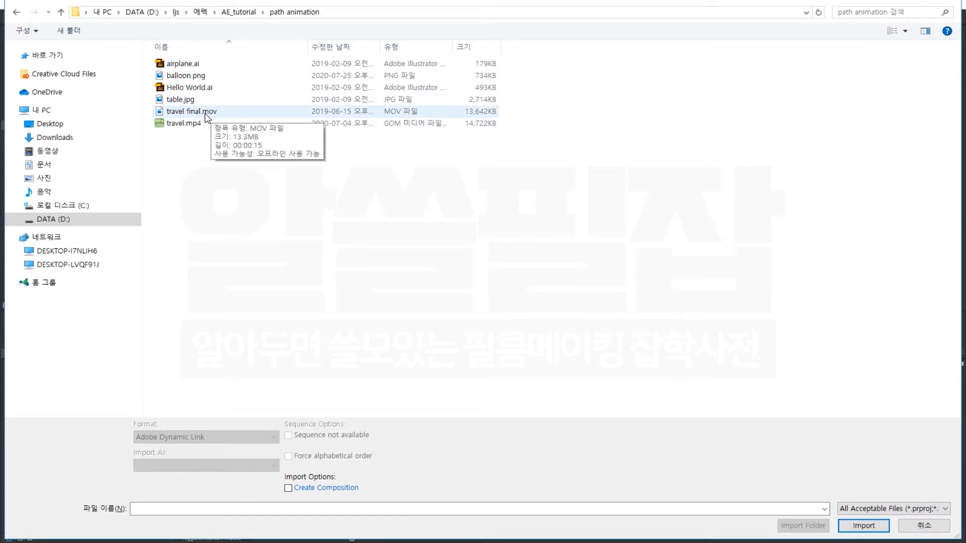
Import the travel final.mov video file into the project as footage.
click(205, 115)
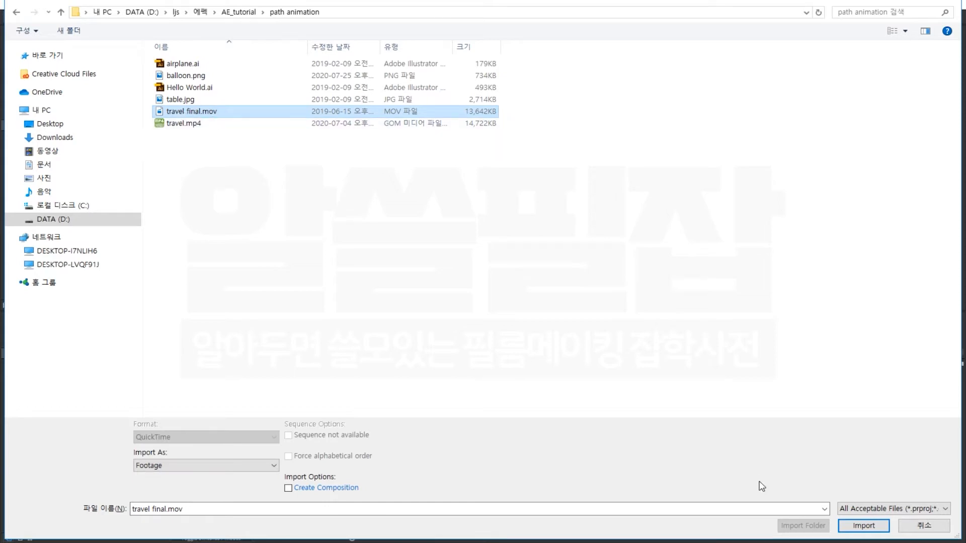
click(863, 526)
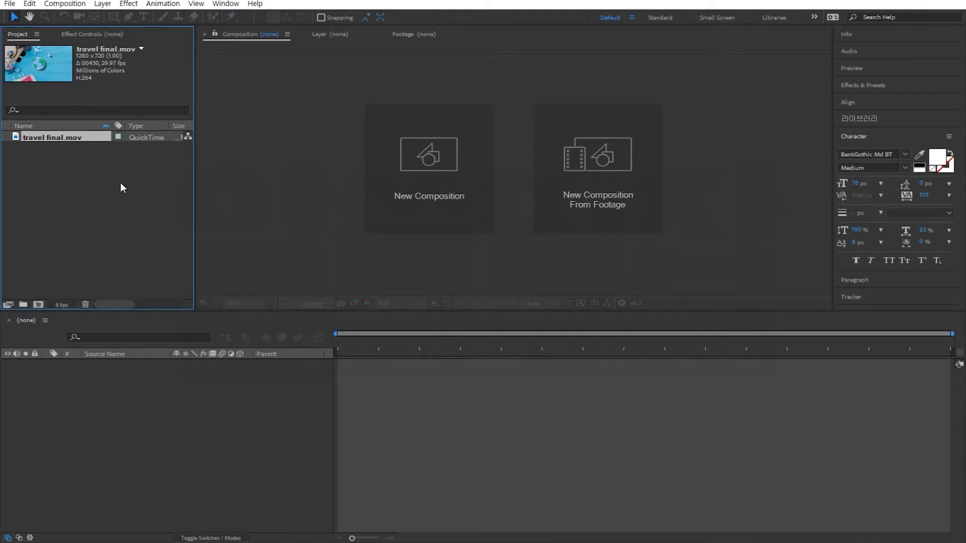
Open the travel final.mov footage and play and scrub through it to preview the finished animation.
double_click(17, 136)
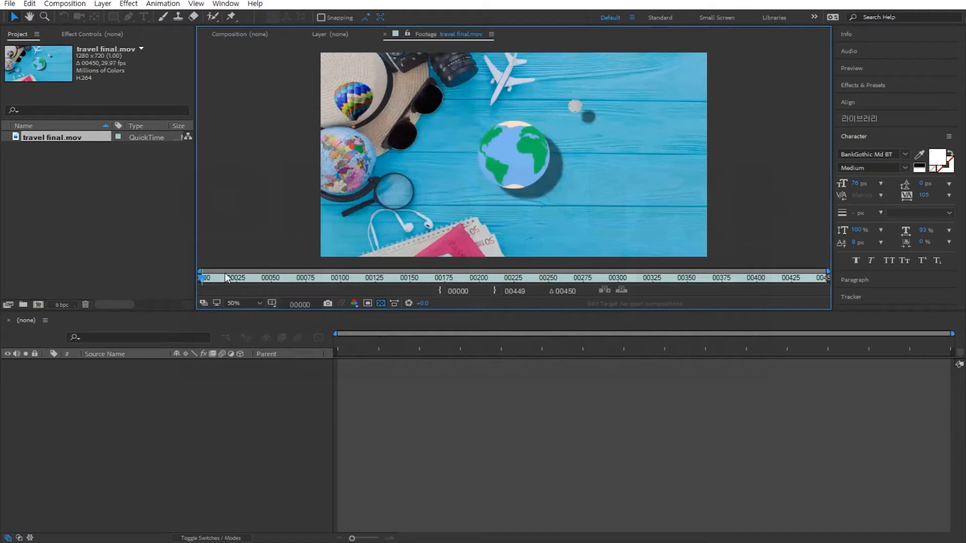
key(space)
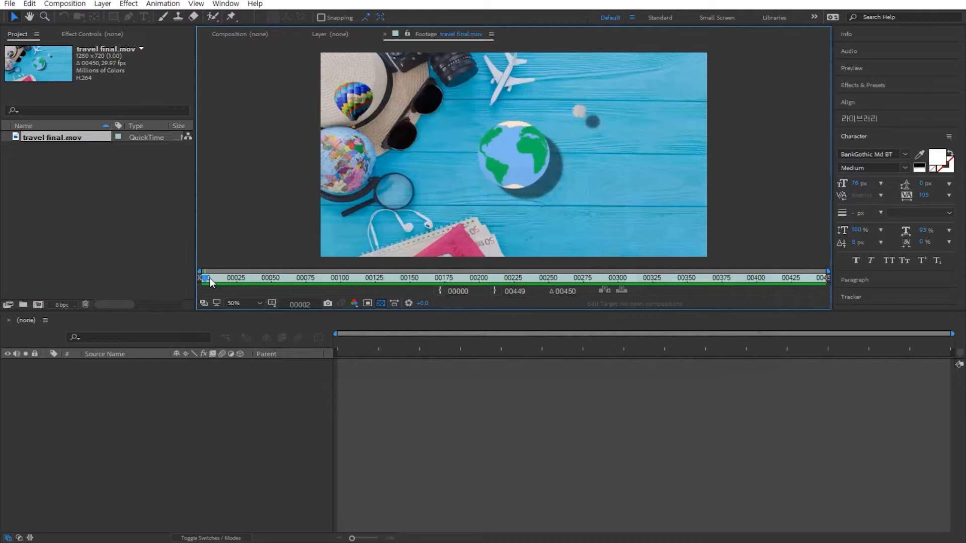
drag(210, 277, 344, 278)
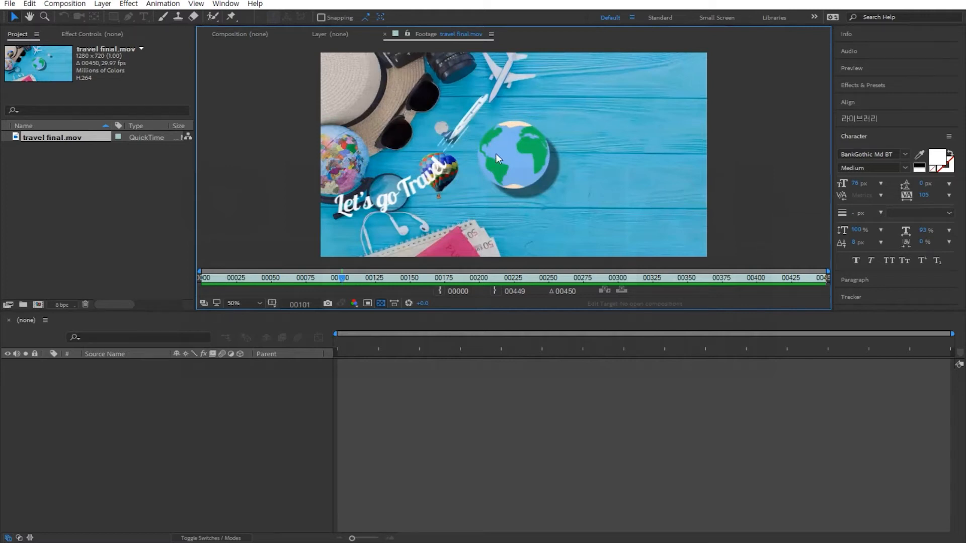
key(space)
key(space)
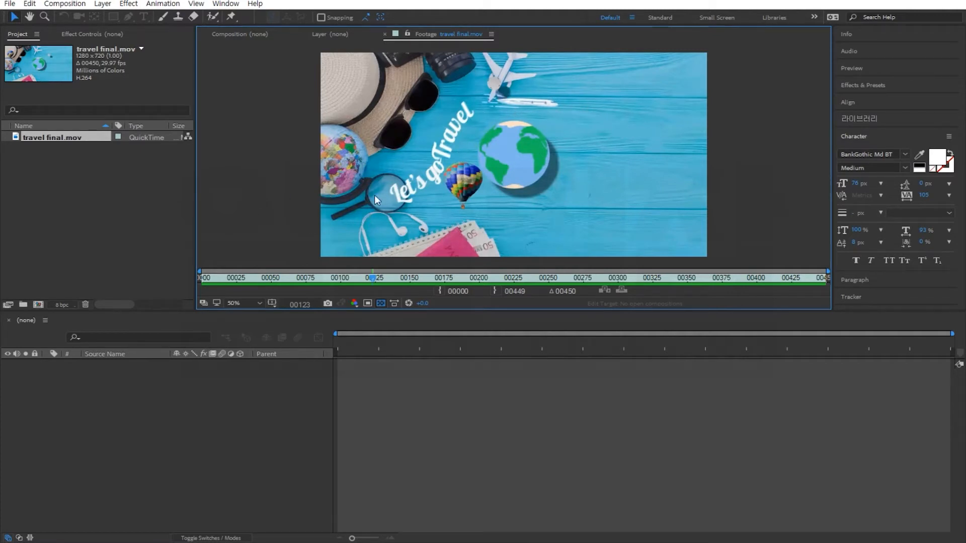
key(space)
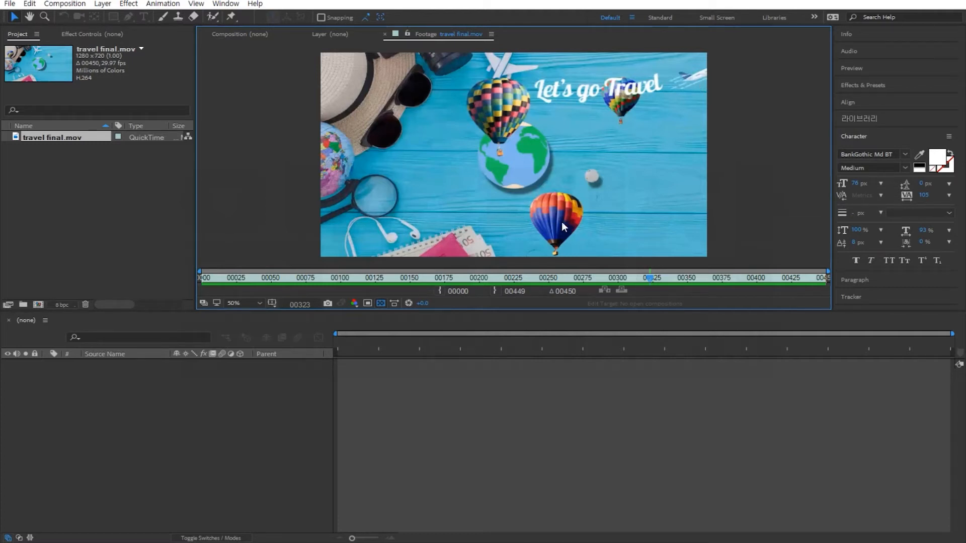
key(space)
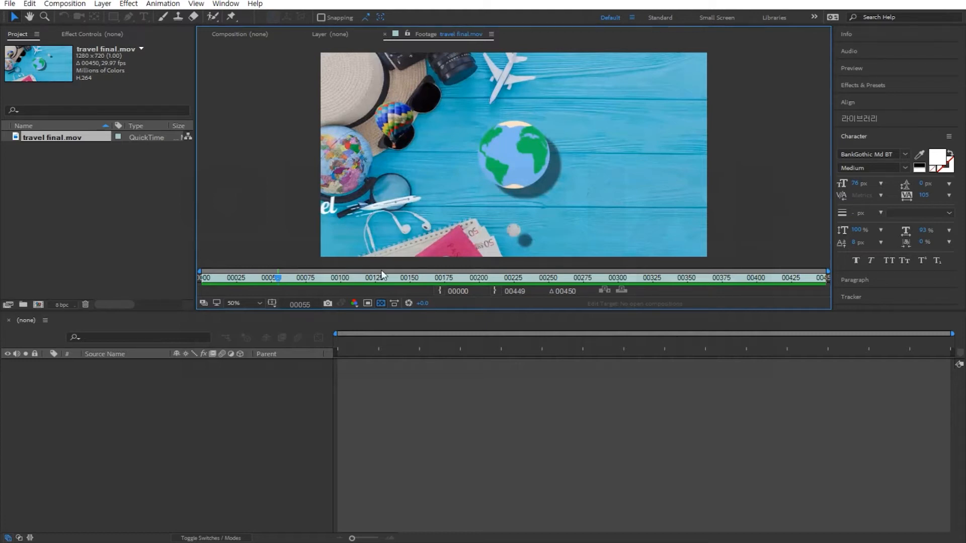
click(302, 277)
drag(302, 277, 404, 281)
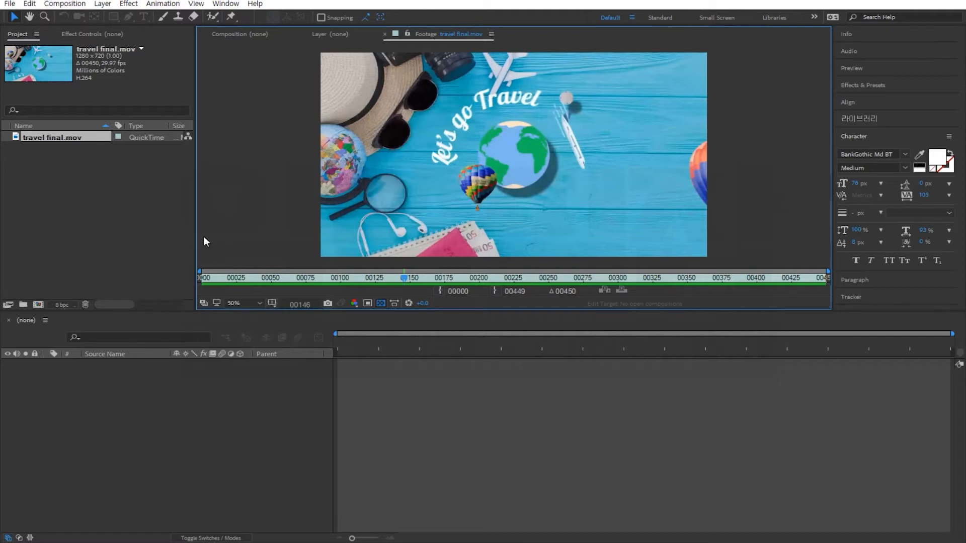
Import the table.jpg image from the path animation folder into the project.
click(124, 220)
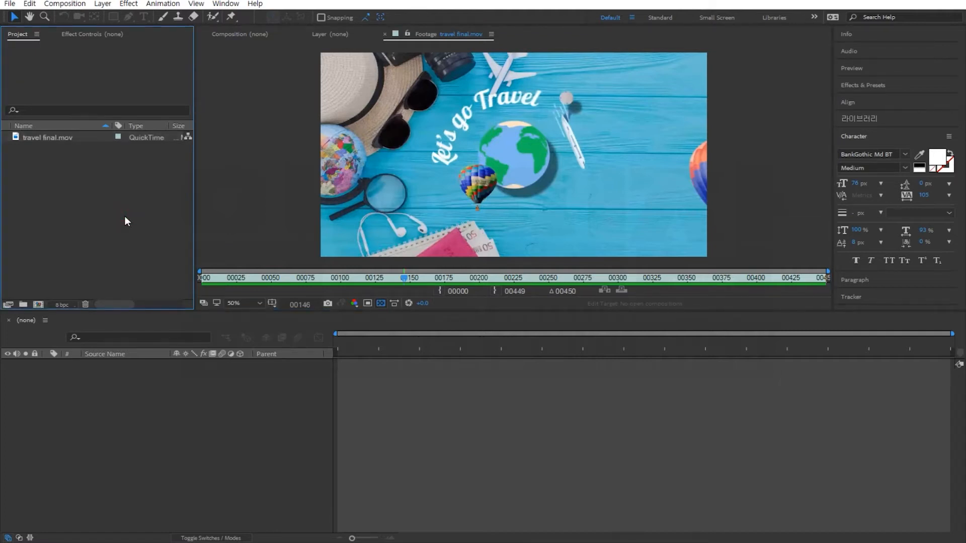
double_click(125, 217)
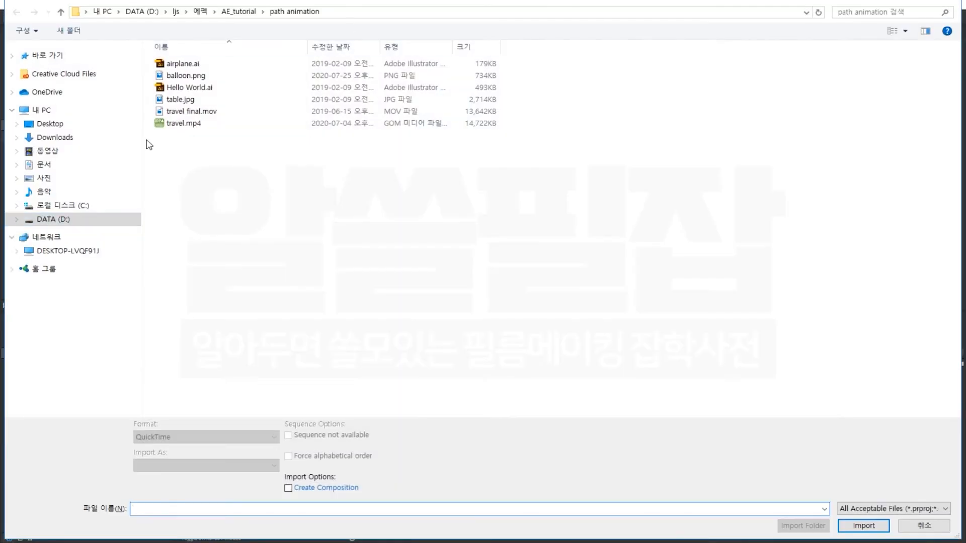
click(189, 104)
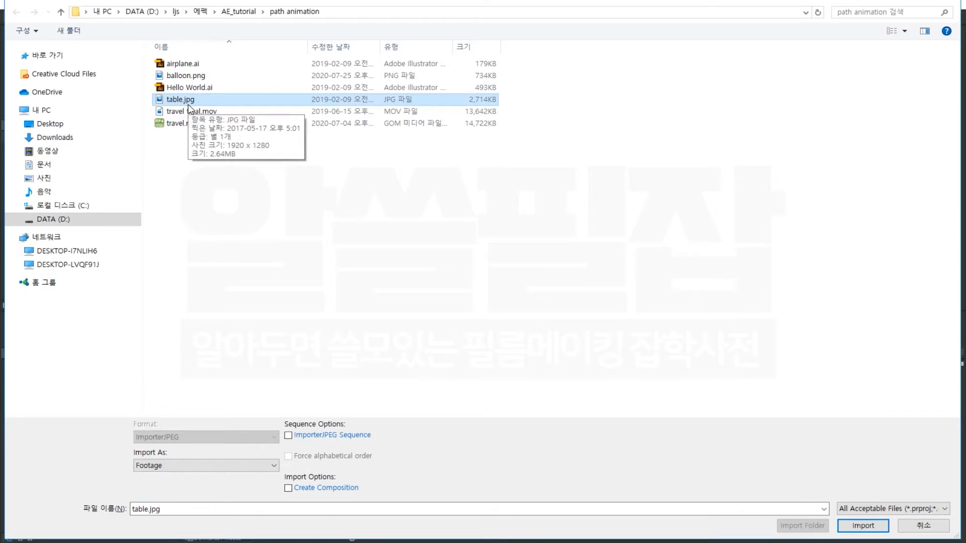
click(861, 528)
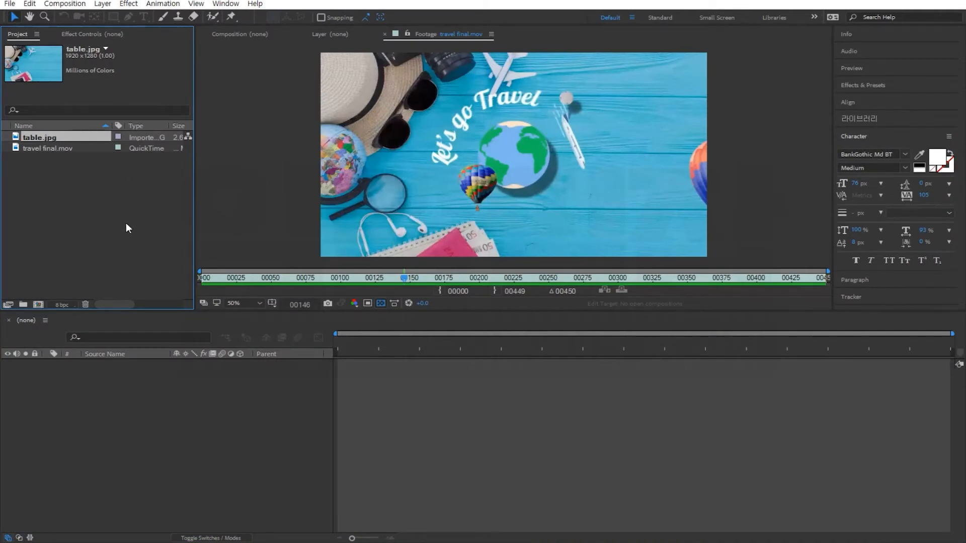
click(86, 225)
click(32, 137)
click(70, 4)
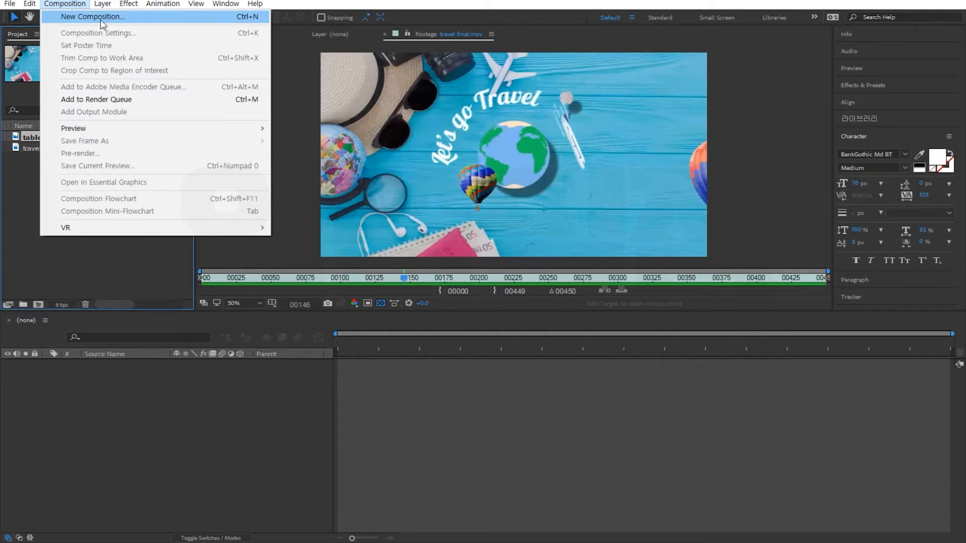
click(28, 245)
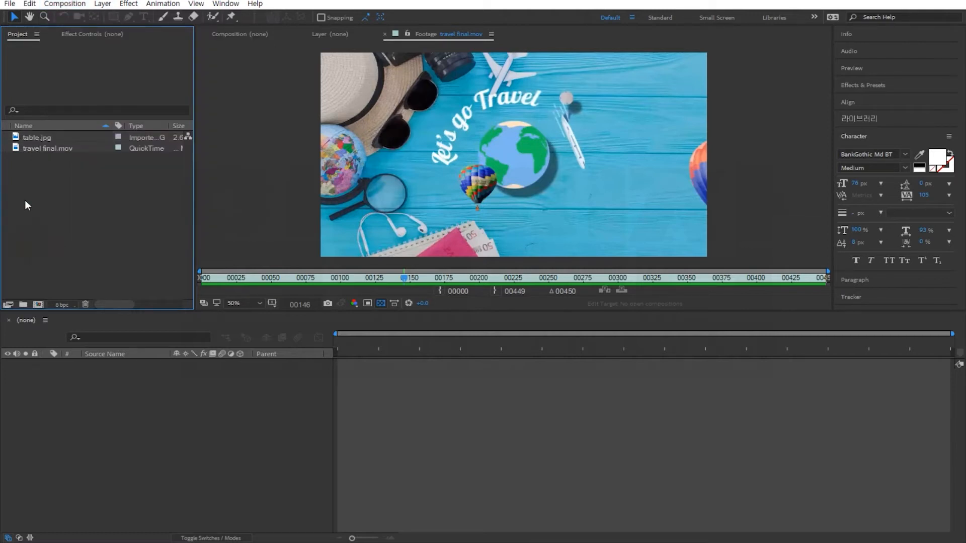
right_click(81, 204)
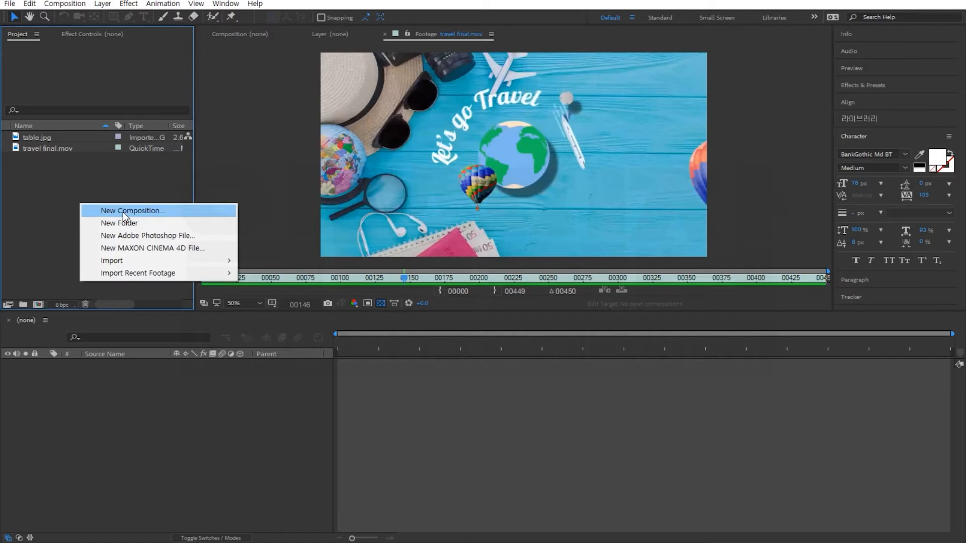
click(32, 199)
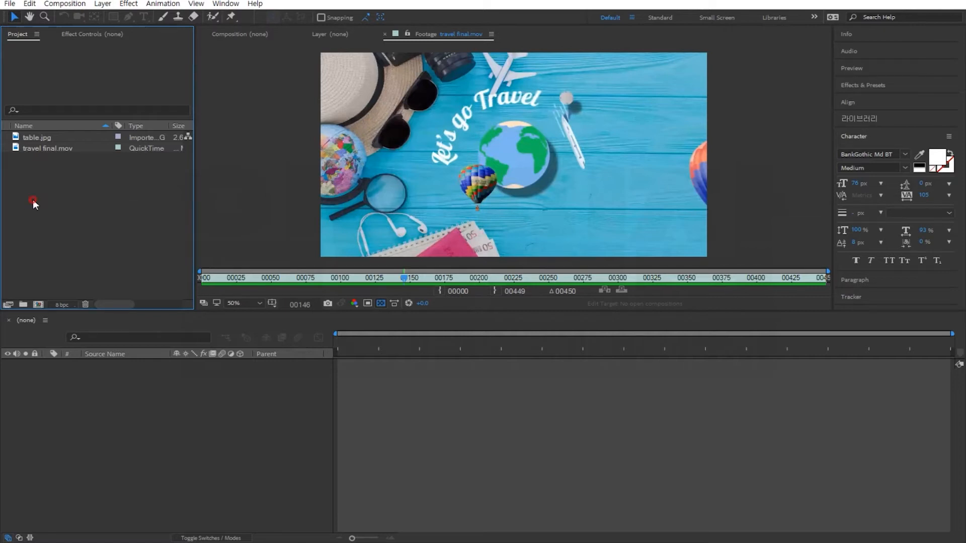
double_click(33, 200)
Create a new composition and name it travel.
click(39, 304)
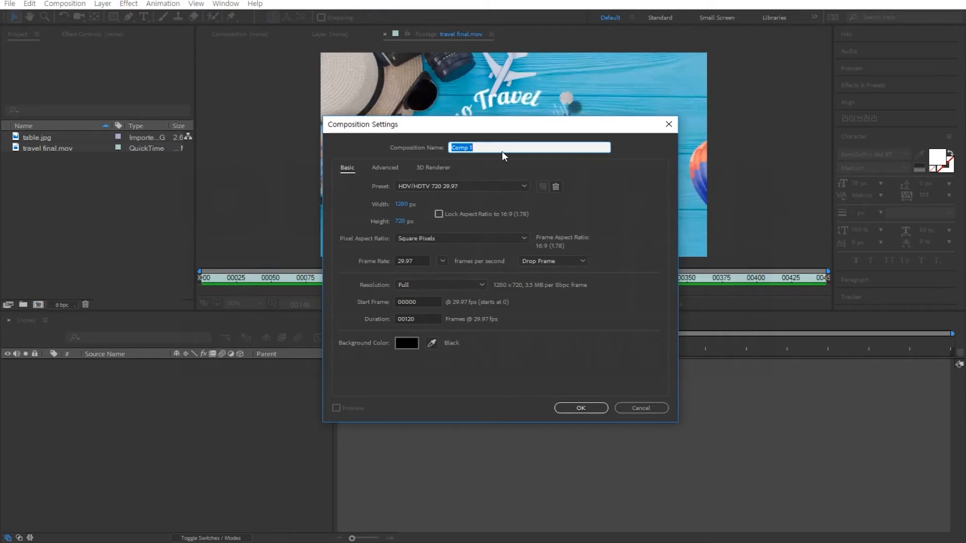
drag(492, 148, 439, 148)
text(travel)
Set the composition preset to HDV/HDTV 720 29.97 and the duration to 210 frames, then confirm.
click(362, 182)
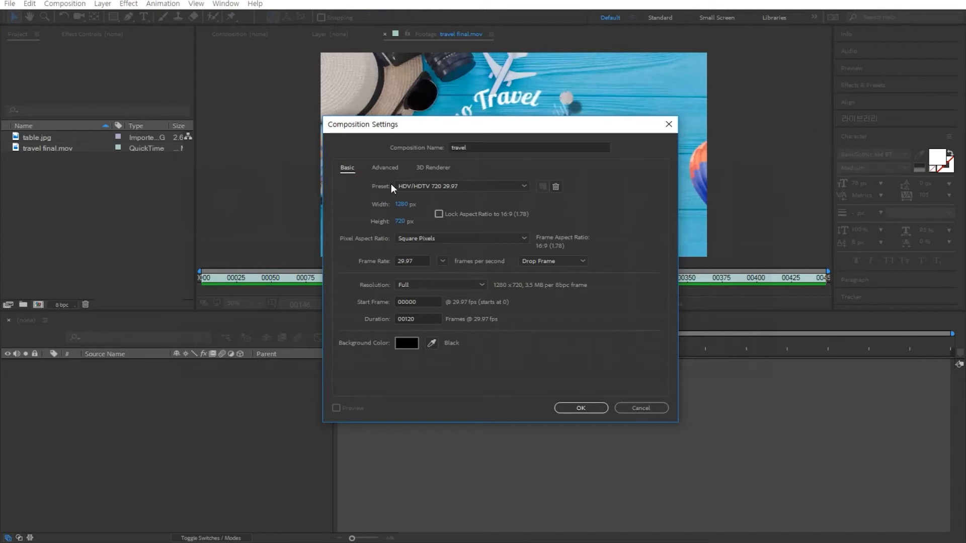
click(458, 187)
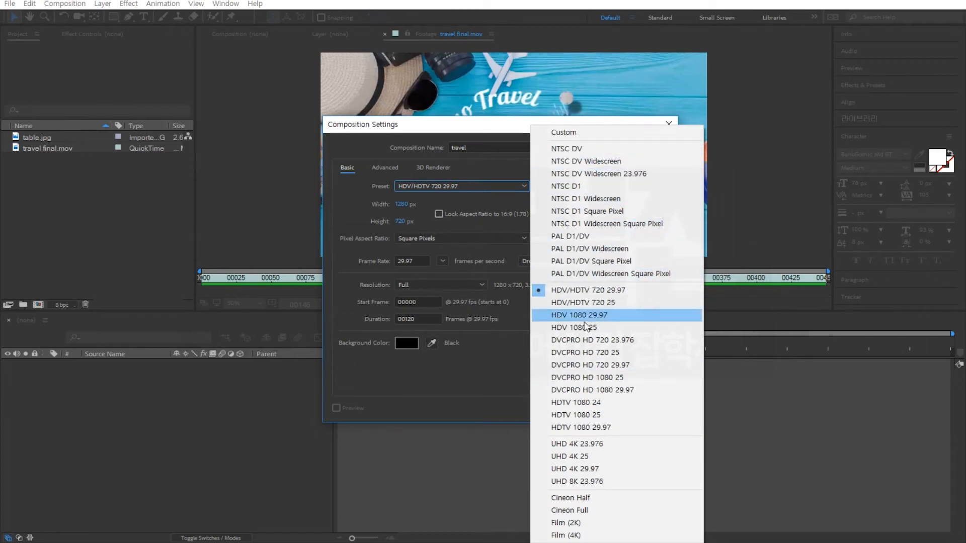
click(614, 292)
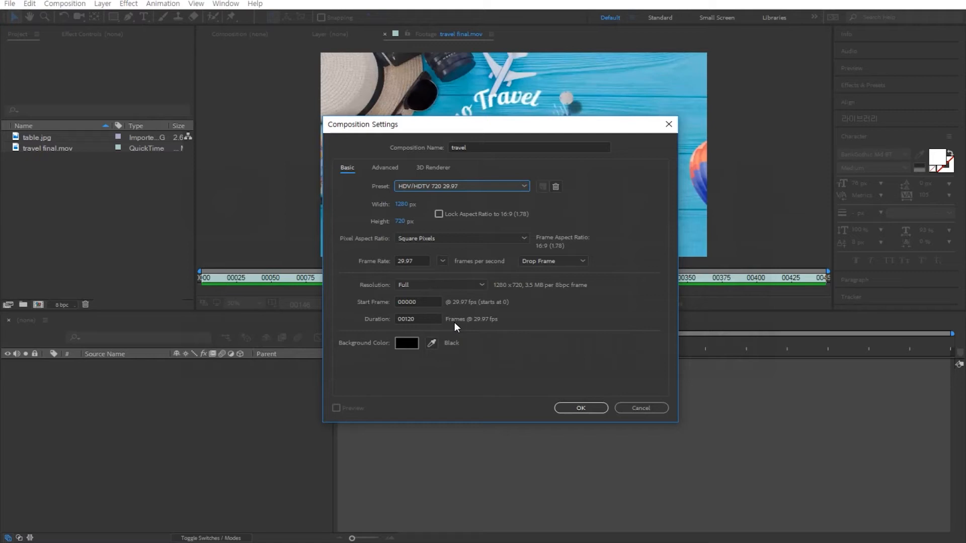
drag(431, 320, 365, 321)
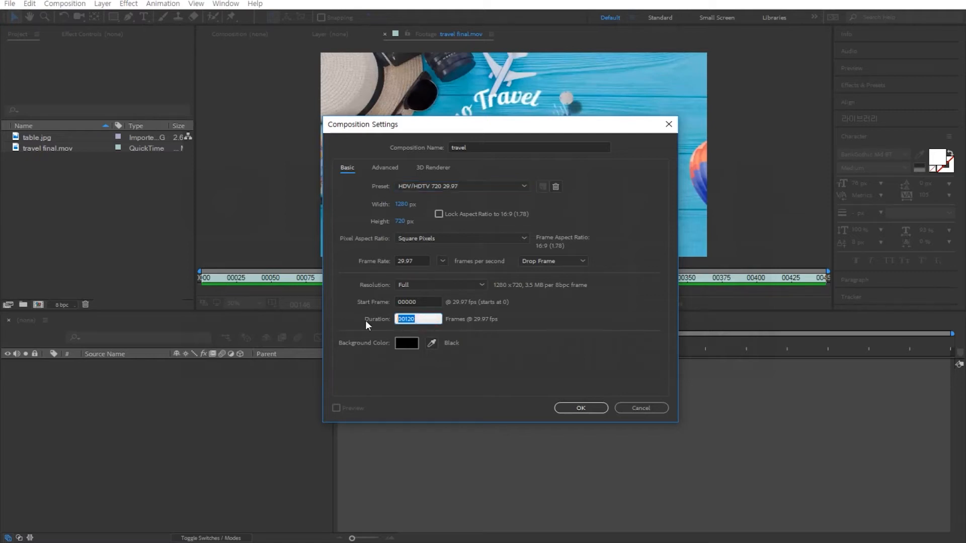
text(210)
click(465, 330)
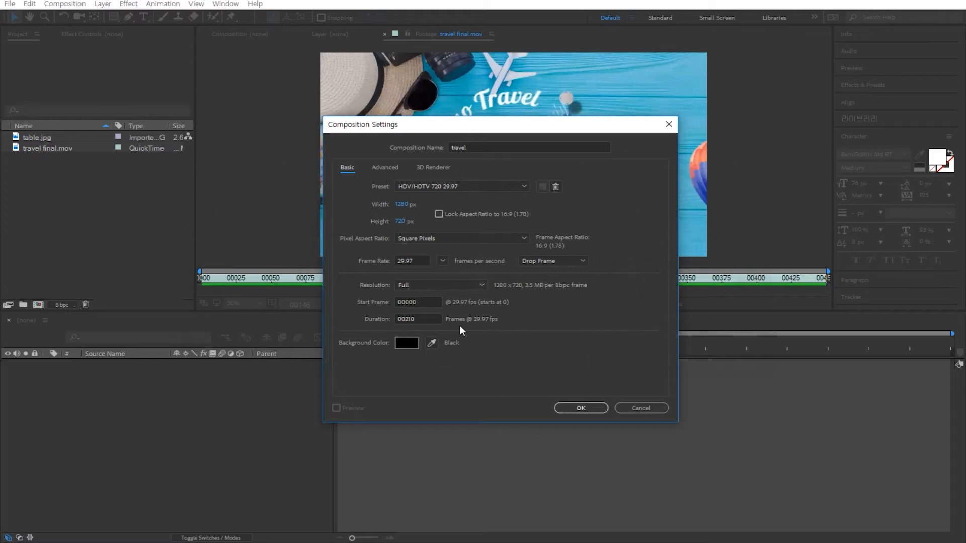
click(581, 408)
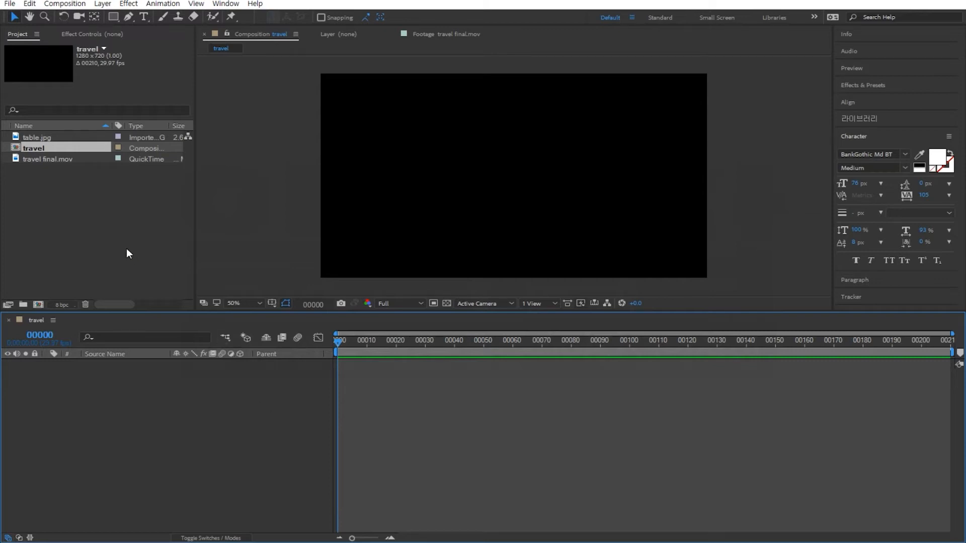
Add table.jpg to the travel composition as a layer.
click(116, 233)
click(44, 138)
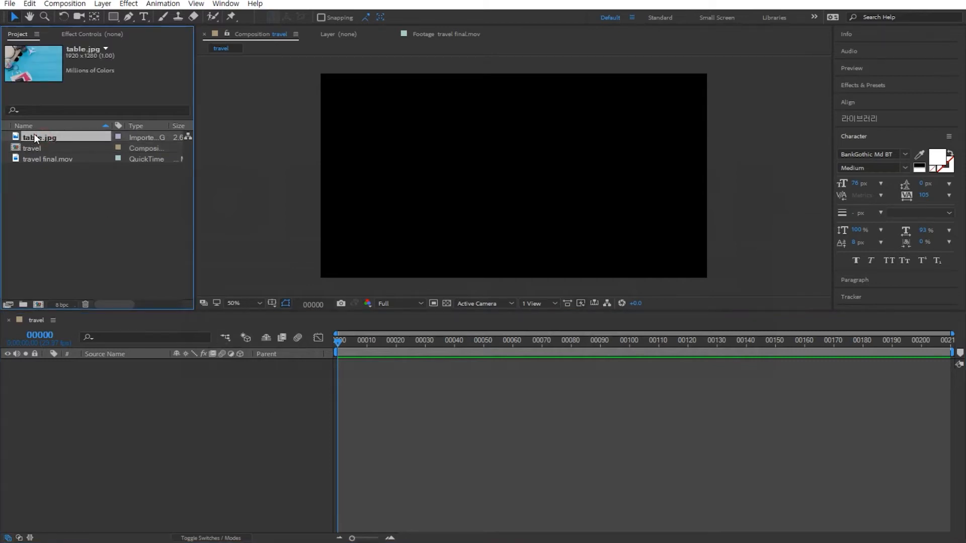
drag(35, 137, 126, 433)
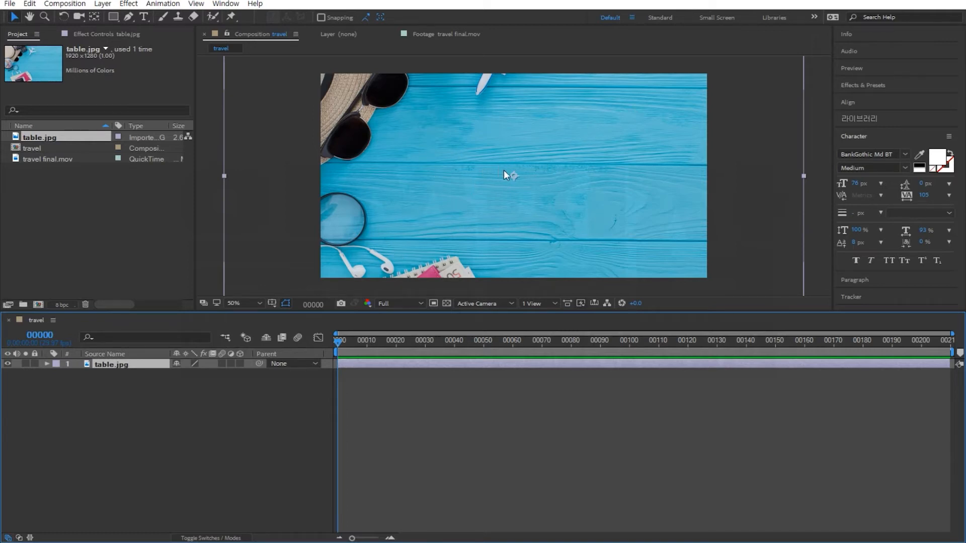
Scale the table.jpg layer down to 67% so it fits the composition frame.
scroll(503, 170, up, 4)
scroll(503, 170, down, 12)
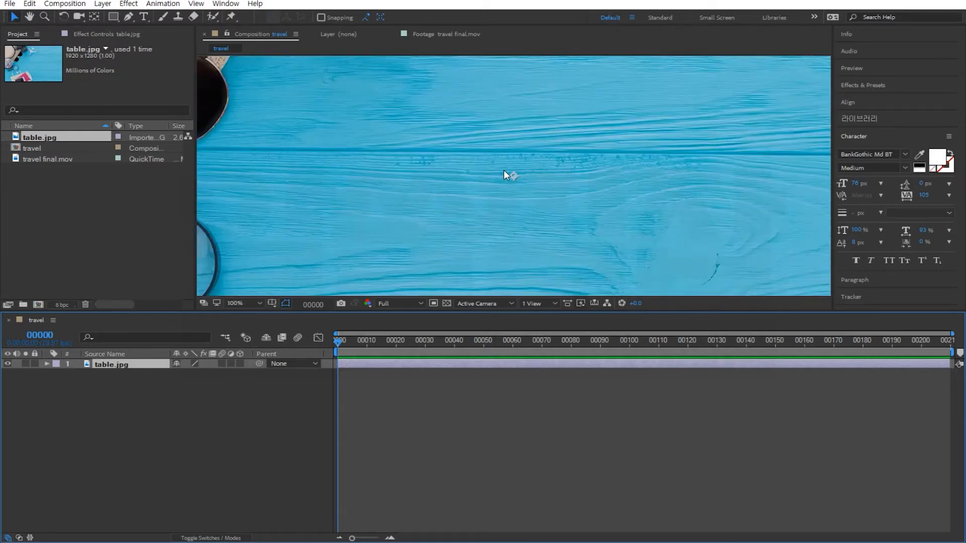
scroll(505, 175, up, 5)
scroll(506, 174, down, 3)
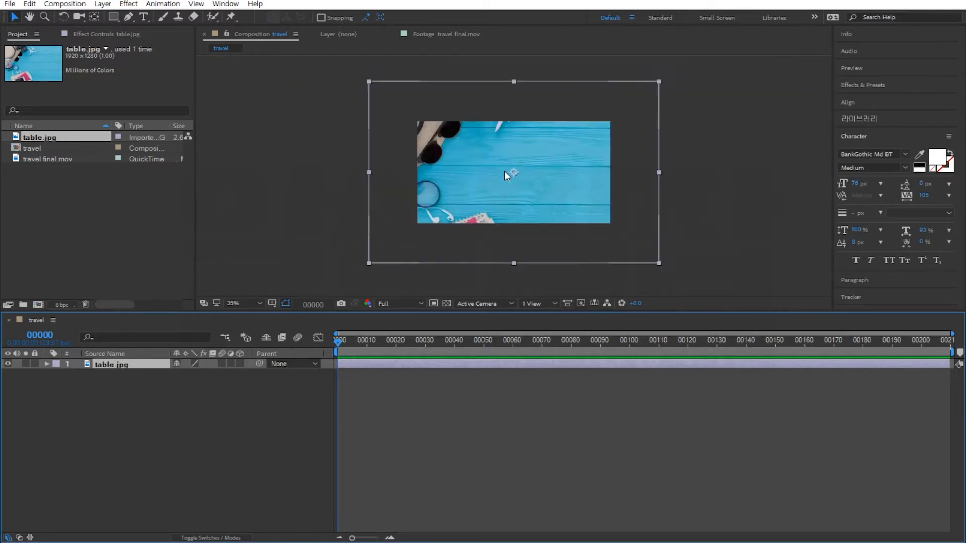
scroll(505, 174, up, 3)
scroll(504, 171, down, 3)
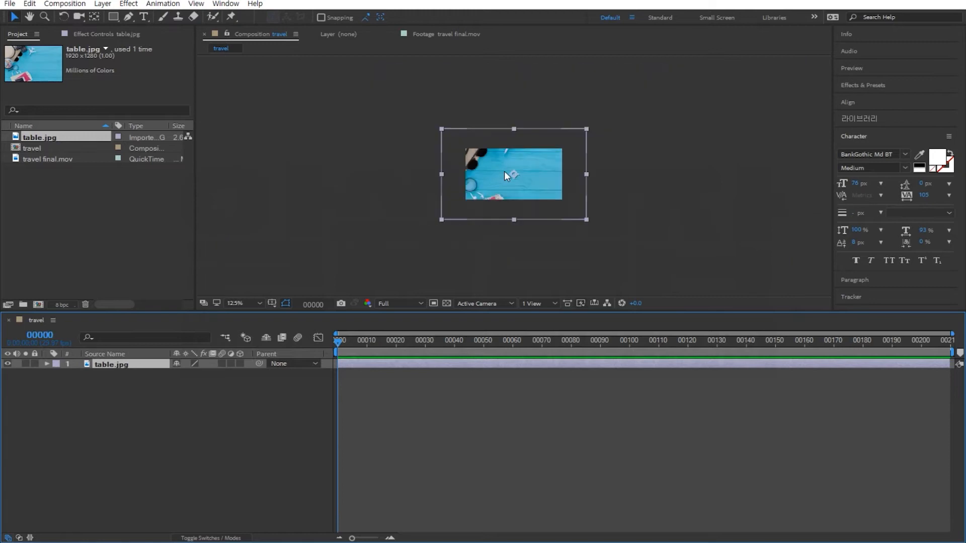
scroll(504, 171, up, 1)
scroll(504, 171, up, 1)
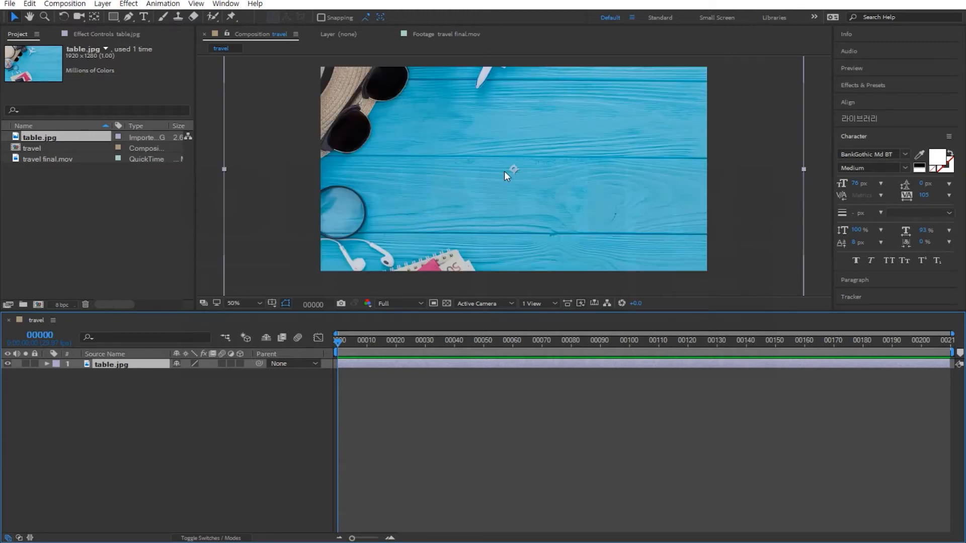
scroll(504, 171, down, 2)
scroll(504, 171, up, 2)
scroll(504, 171, down, 2)
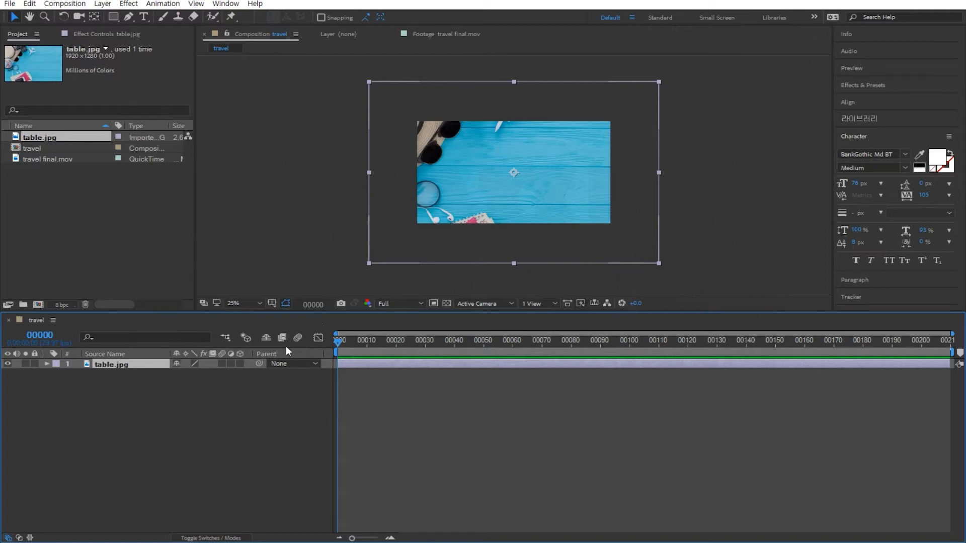
click(211, 424)
click(115, 365)
click(46, 364)
click(57, 374)
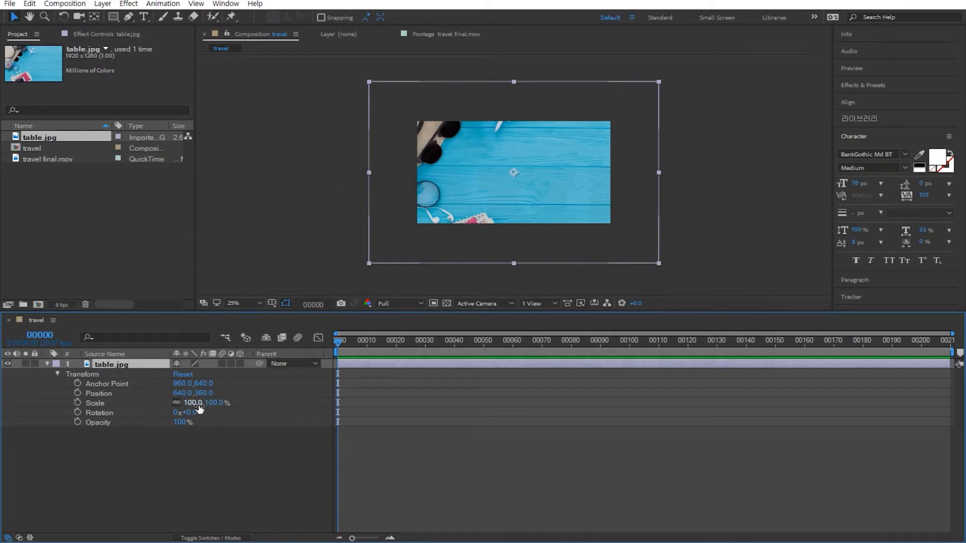
mouse_move(199, 408)
mouse_down()
mouse_move(167, 406)
mouse_move(194, 405)
mouse_move(171, 406)
mouse_move(186, 412)
mouse_up()
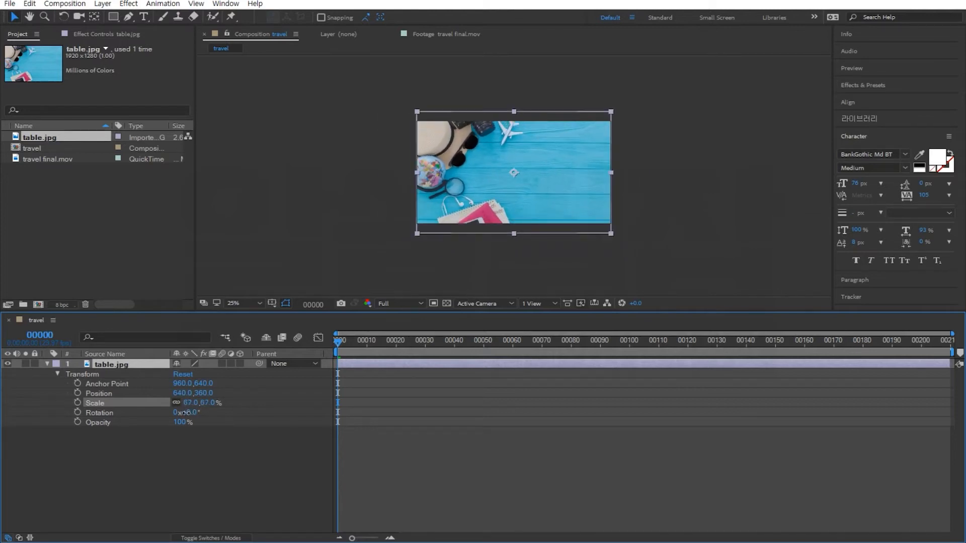
Keyframe the table.jpg layer's Scale at 67% on the first frame and 86% on frame 209, then preview.
click(186, 413)
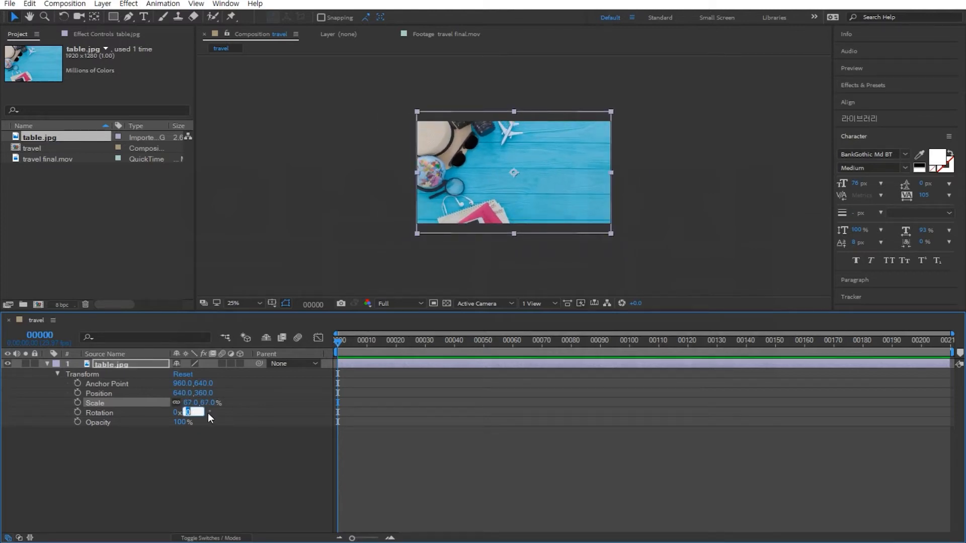
scroll(552, 210, up, 1)
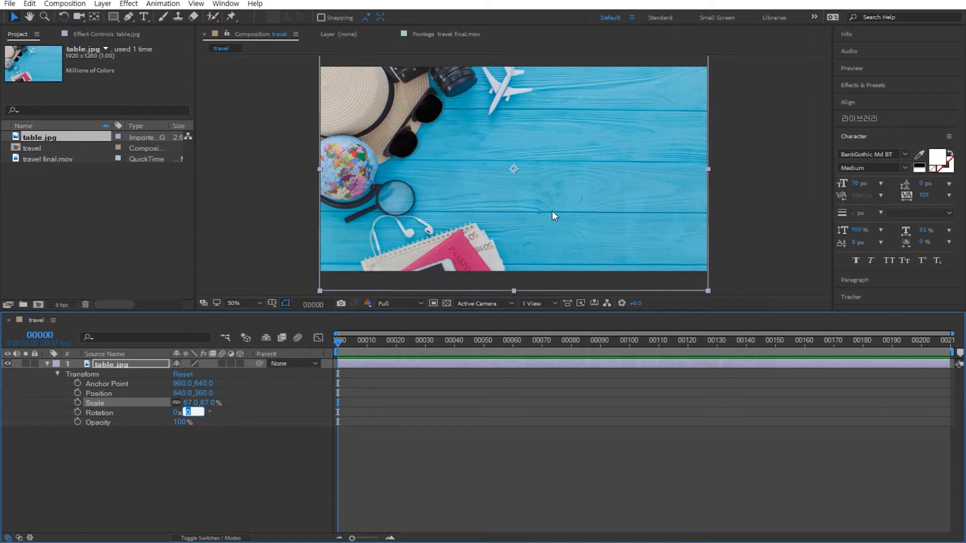
click(220, 446)
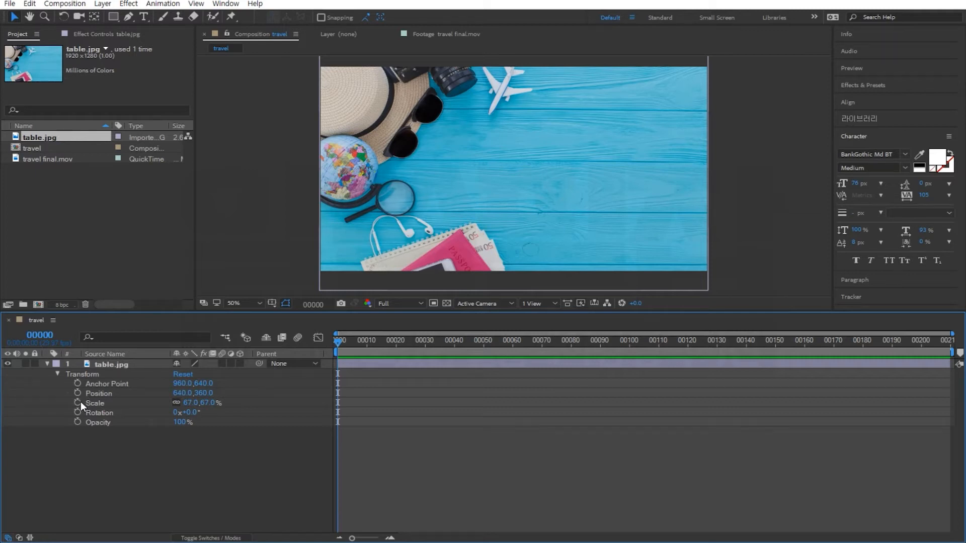
click(77, 404)
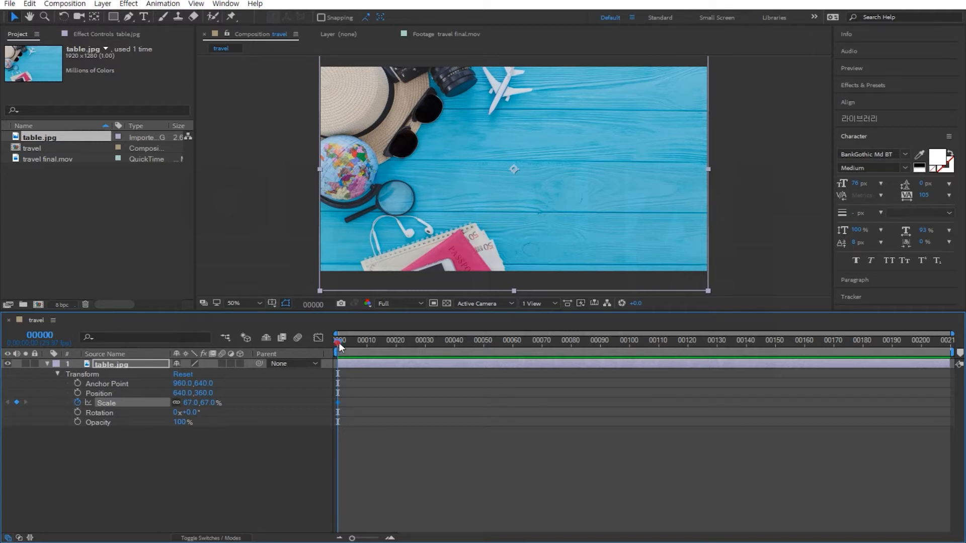
drag(369, 345, 347, 346)
key(Home)
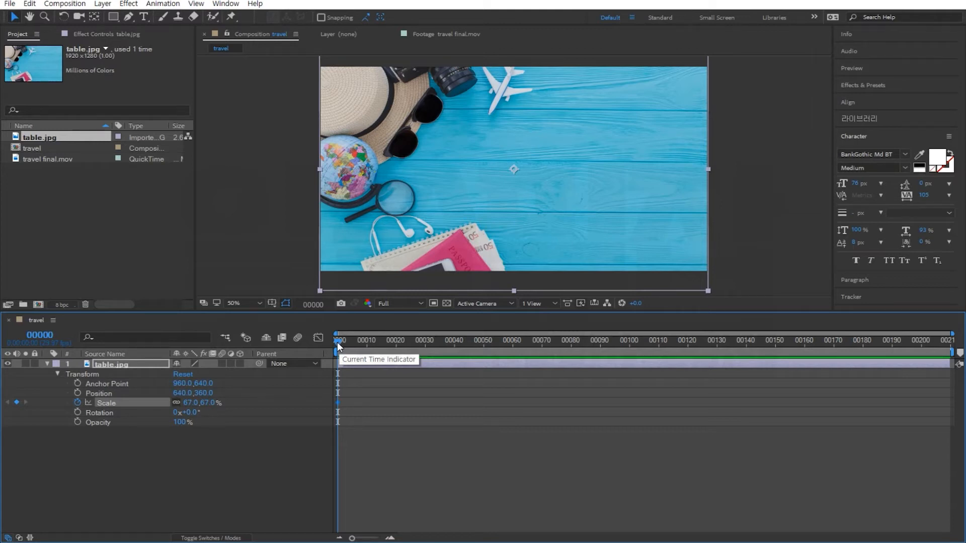
drag(337, 342, 958, 378)
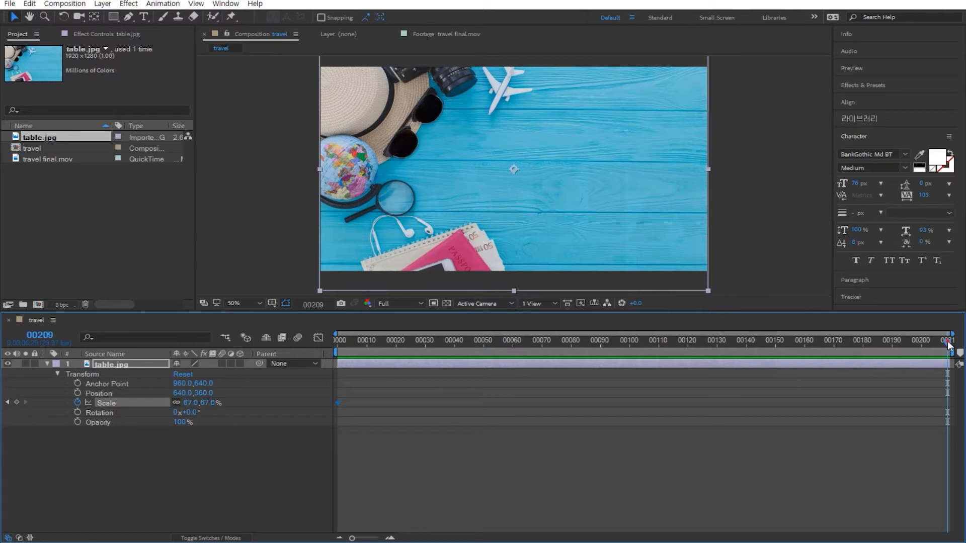
drag(948, 341, 962, 353)
drag(189, 408, 201, 402)
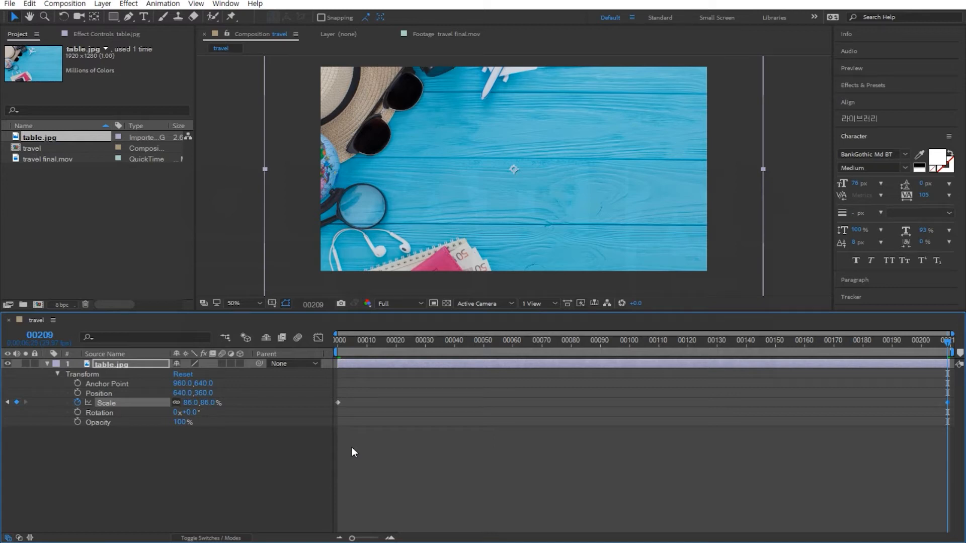
key(space)
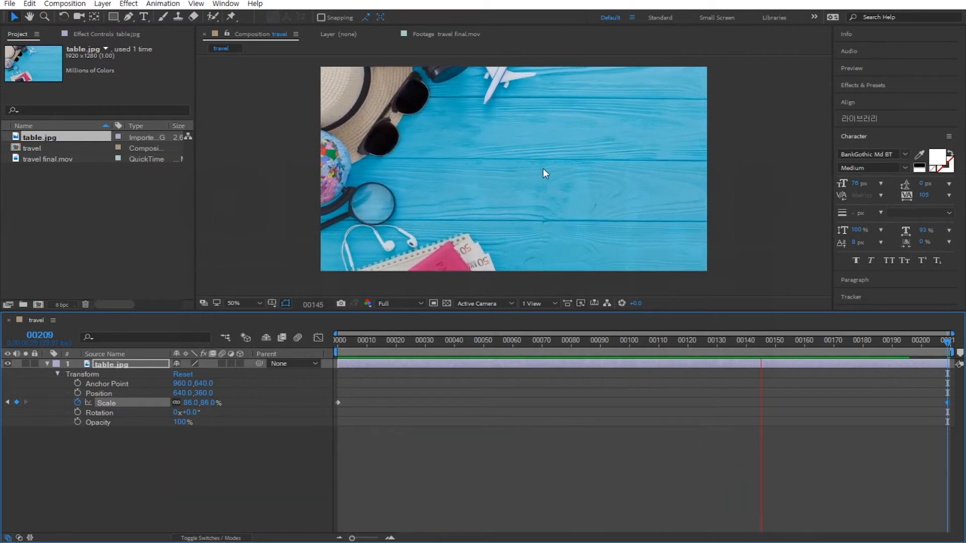
Import Hello World.ai into the project as Composition - Retain Layer Sizes.
click(109, 218)
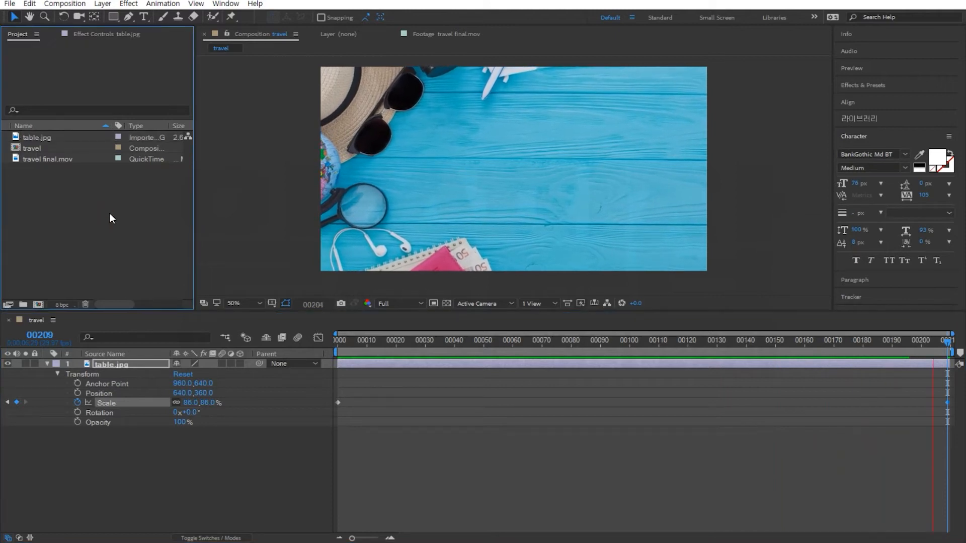
double_click(111, 218)
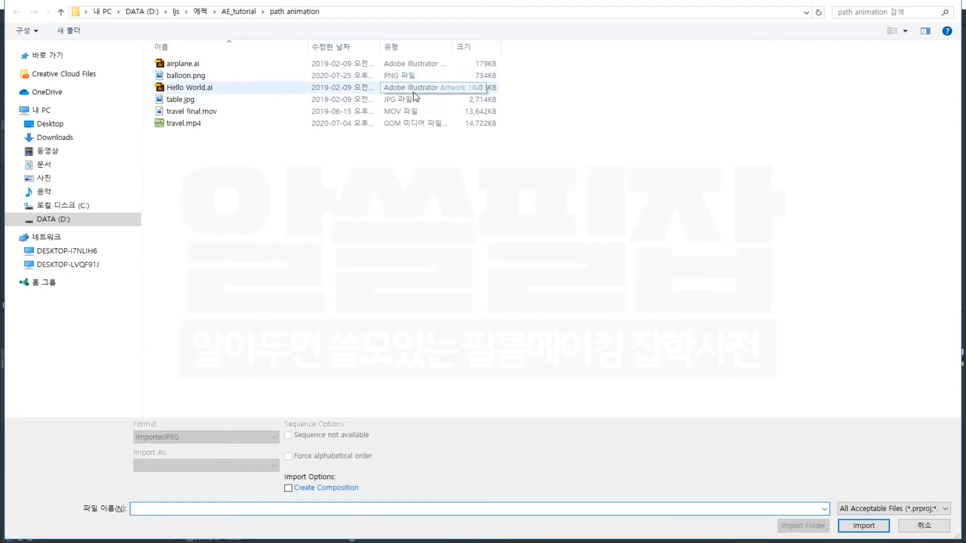
click(174, 88)
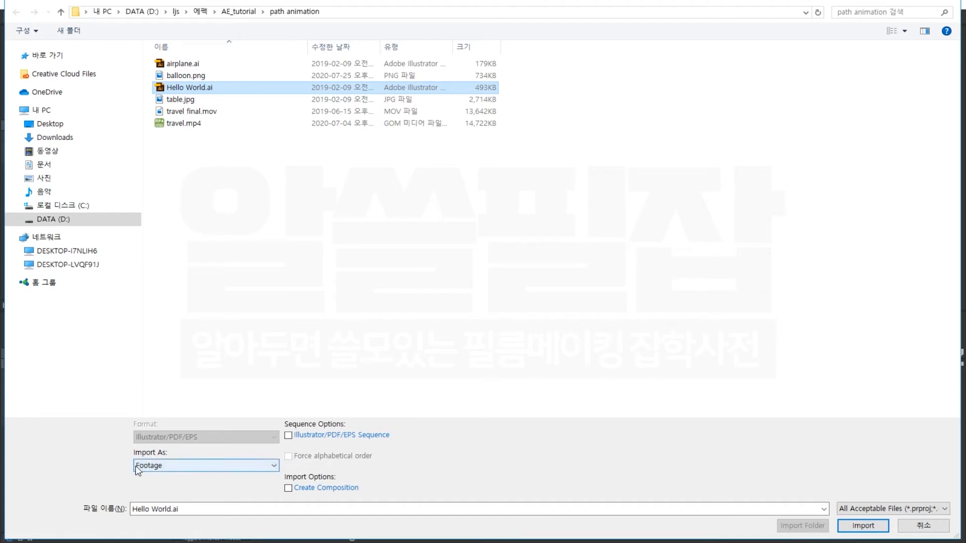
click(169, 467)
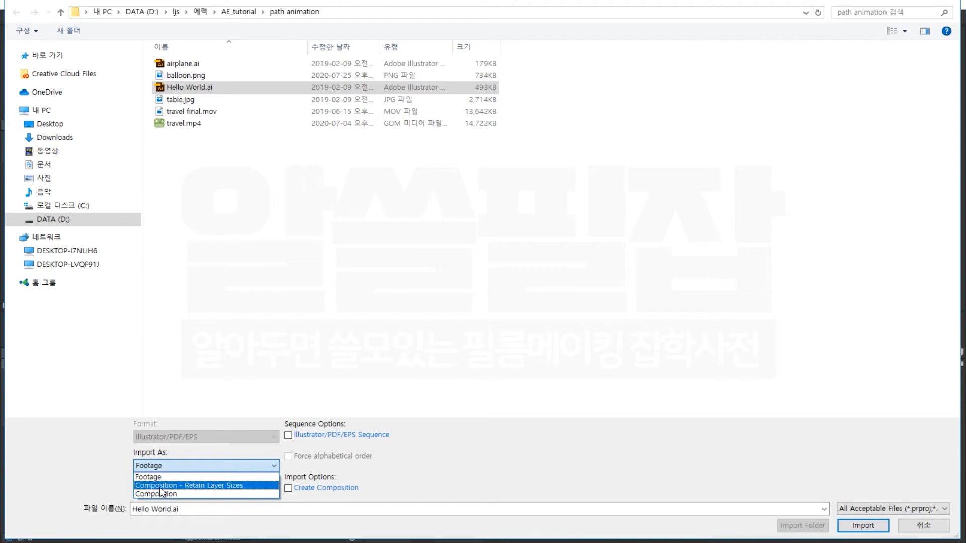
click(186, 486)
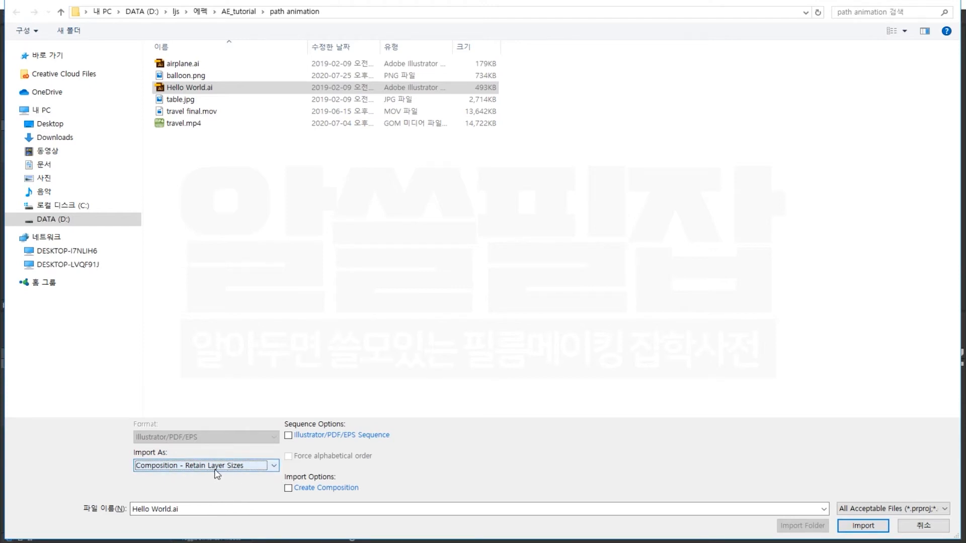
click(854, 527)
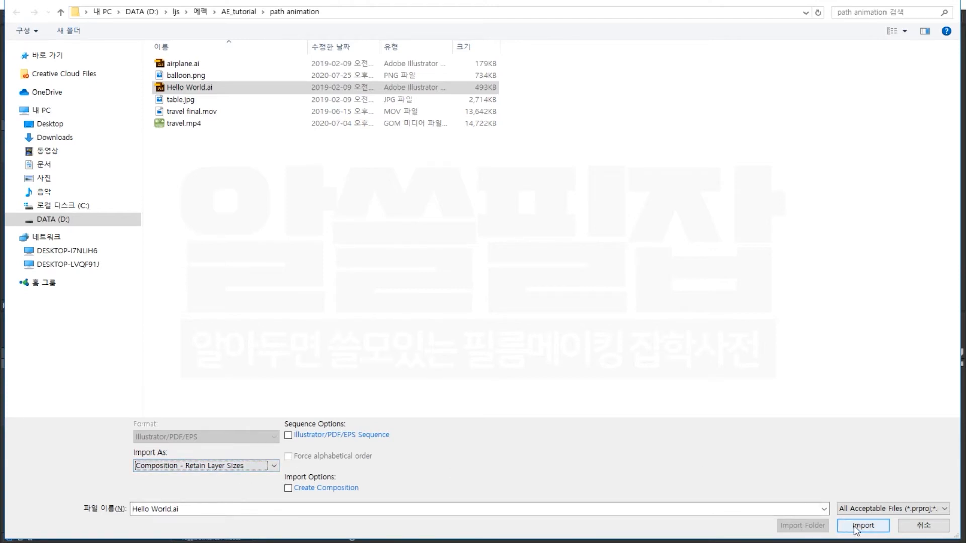
click(860, 527)
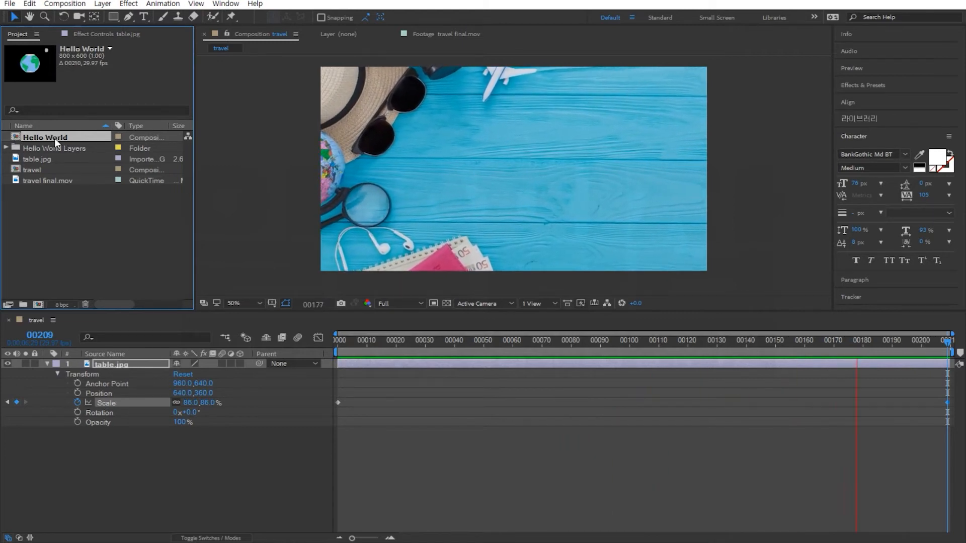
Examine the imported Hello World Layers folder and its earth and moon items.
click(35, 148)
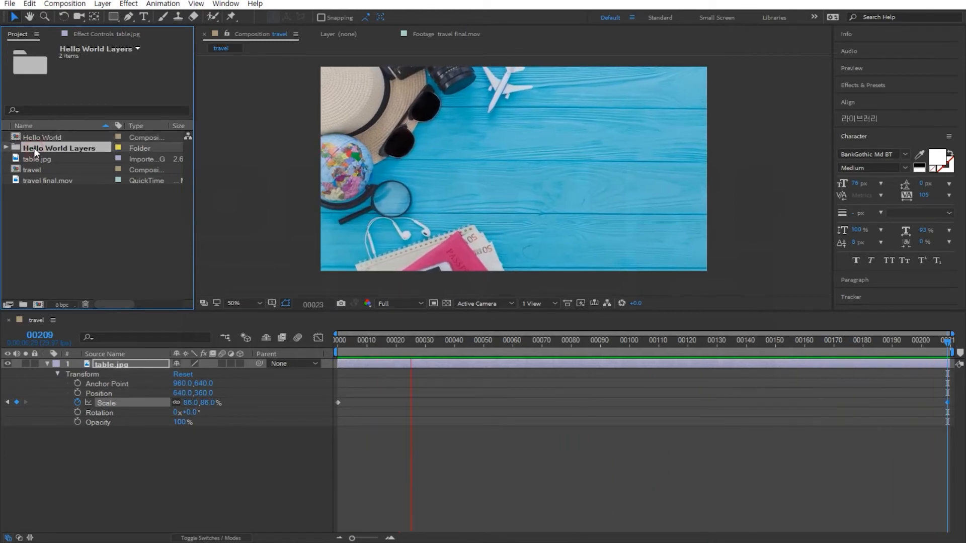
click(7, 148)
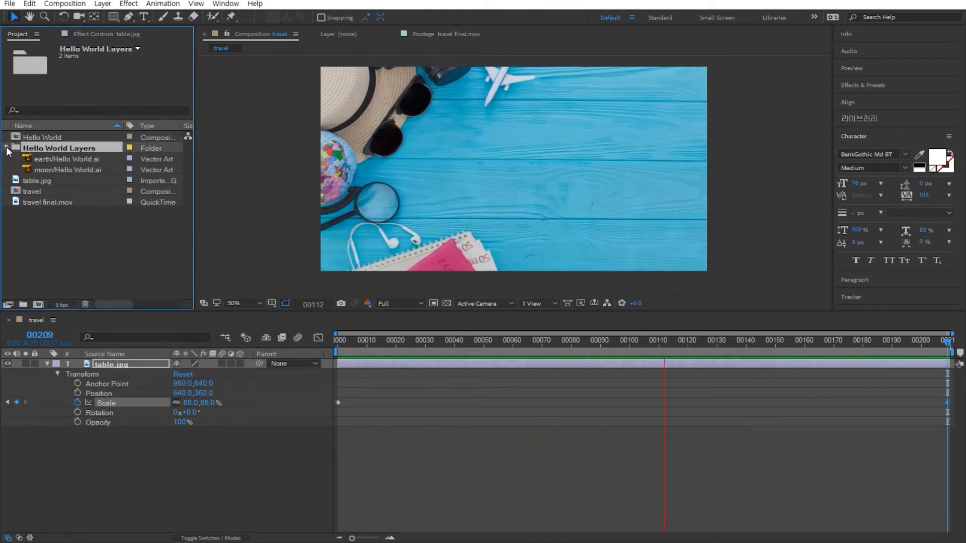
click(62, 159)
click(59, 169)
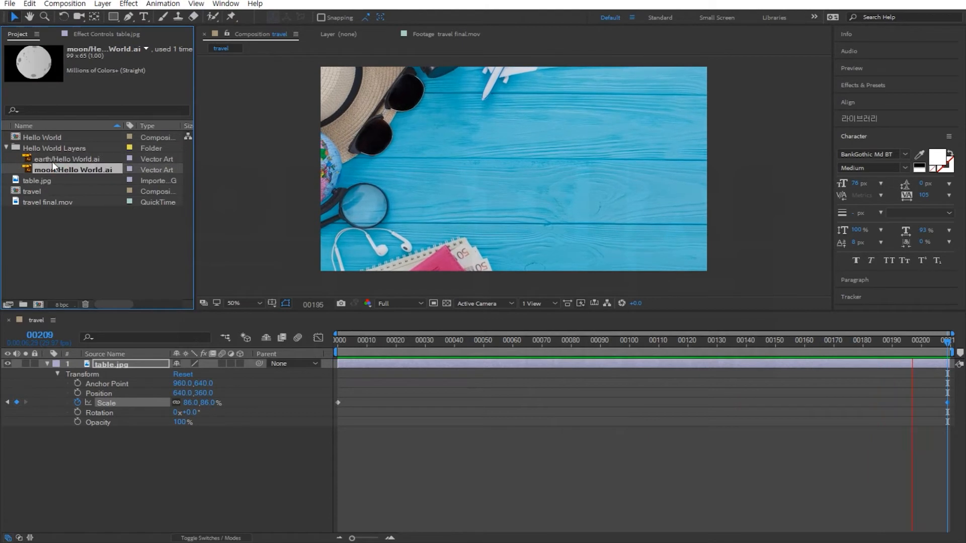
click(29, 159)
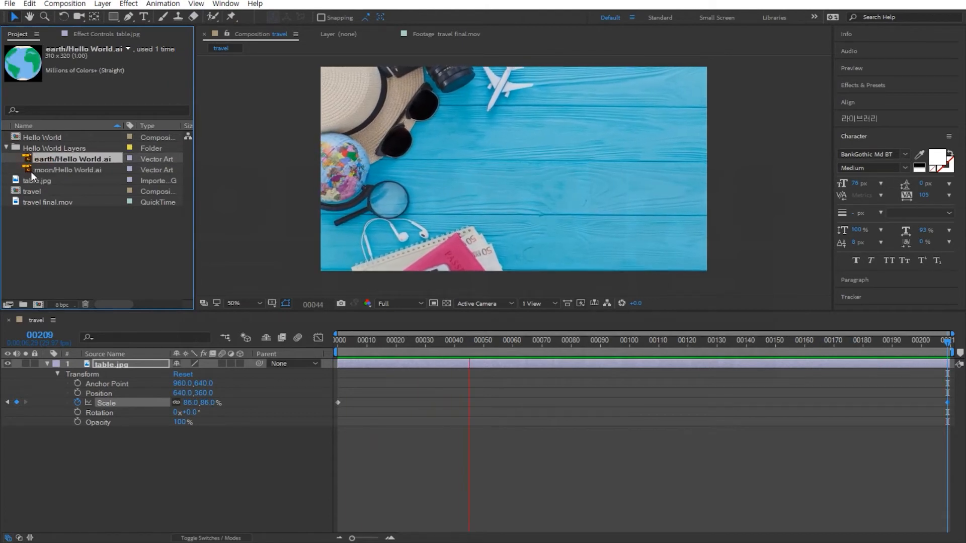
click(31, 171)
click(28, 159)
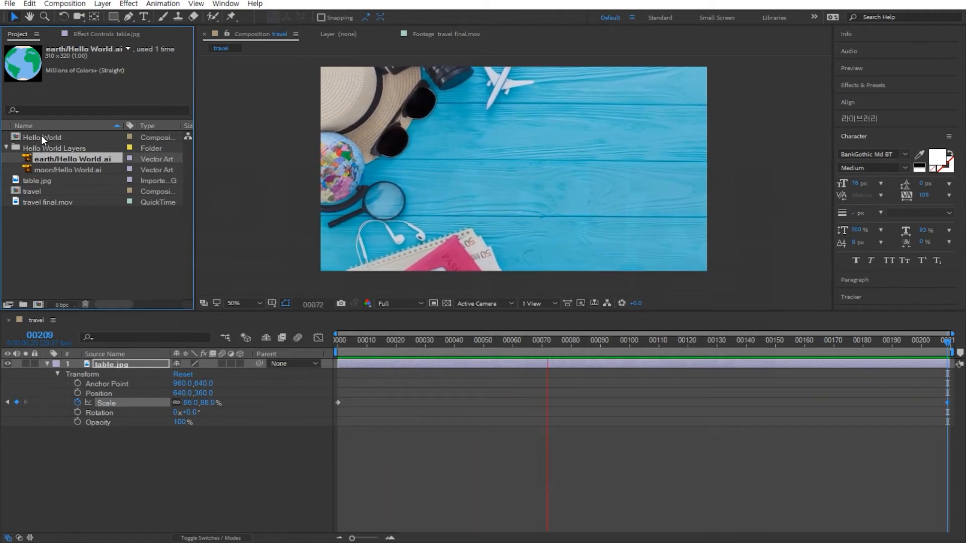
click(28, 137)
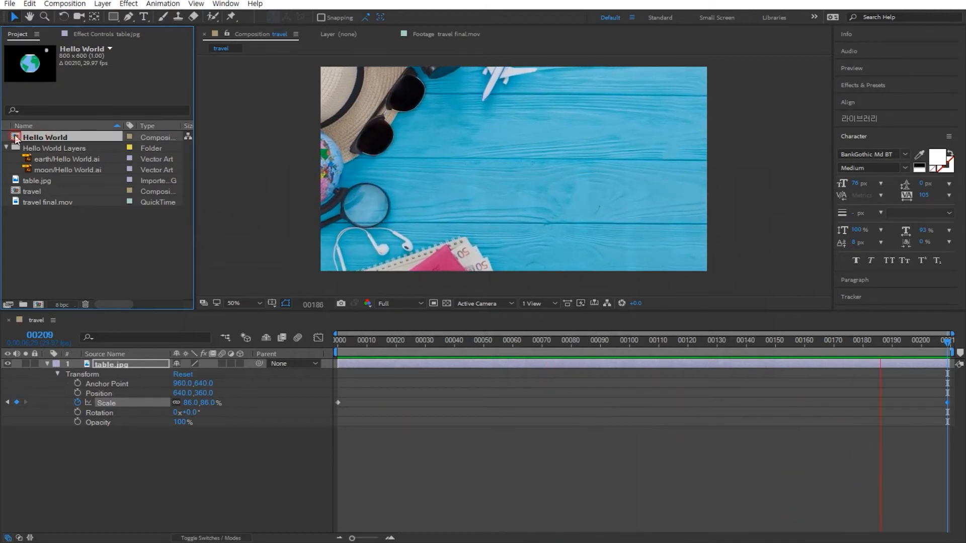
Open the Hello World composition alongside the travel composition.
double_click(16, 139)
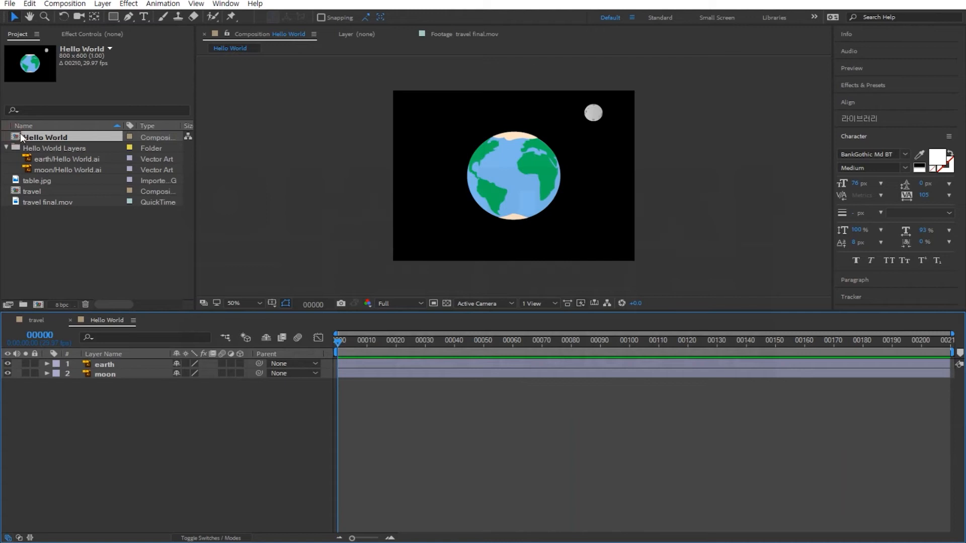
click(34, 321)
click(106, 320)
click(38, 322)
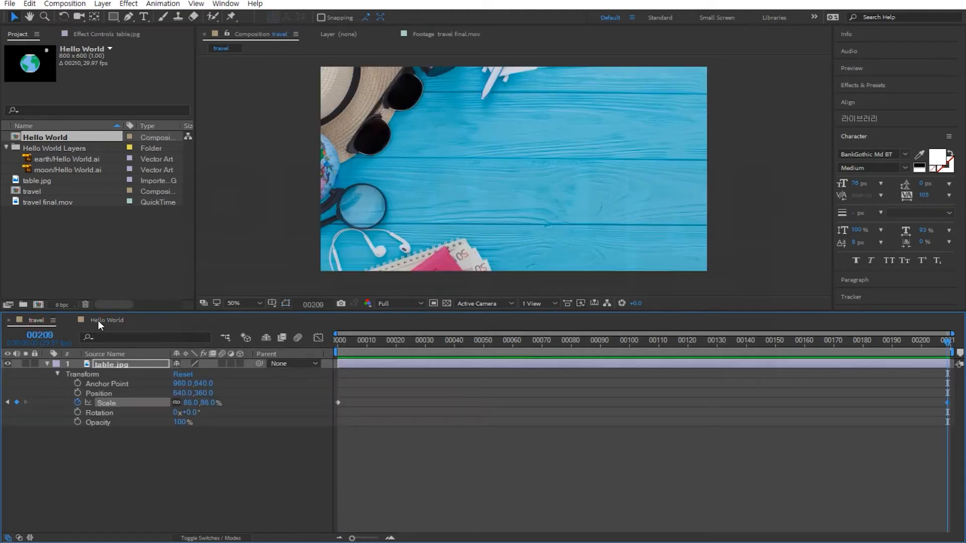
click(102, 319)
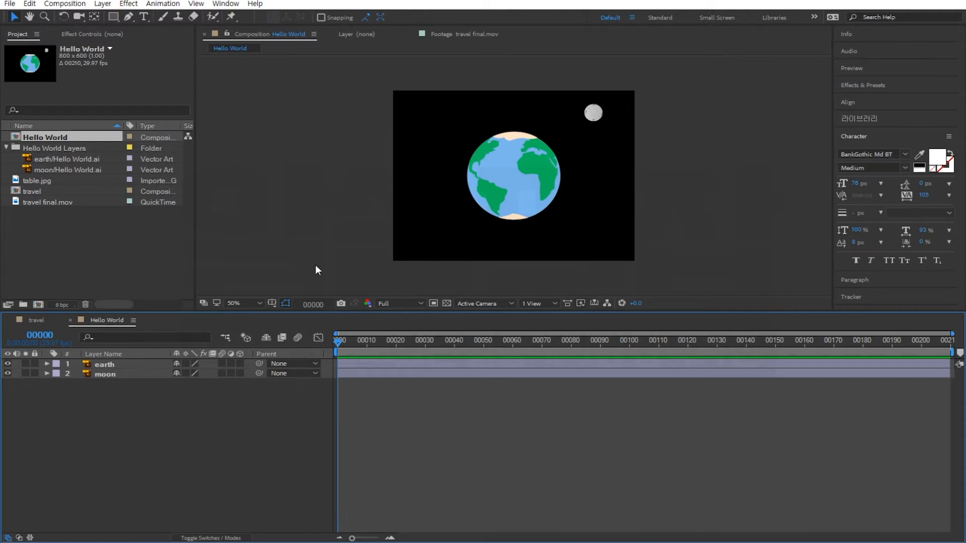
Expand the moon layer's Transform properties in the Hello World composition.
click(104, 376)
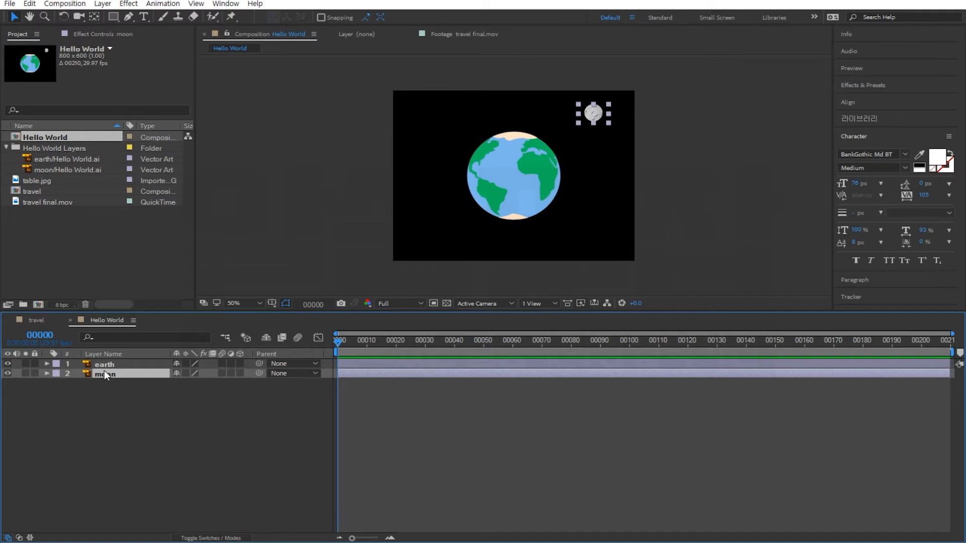
click(47, 373)
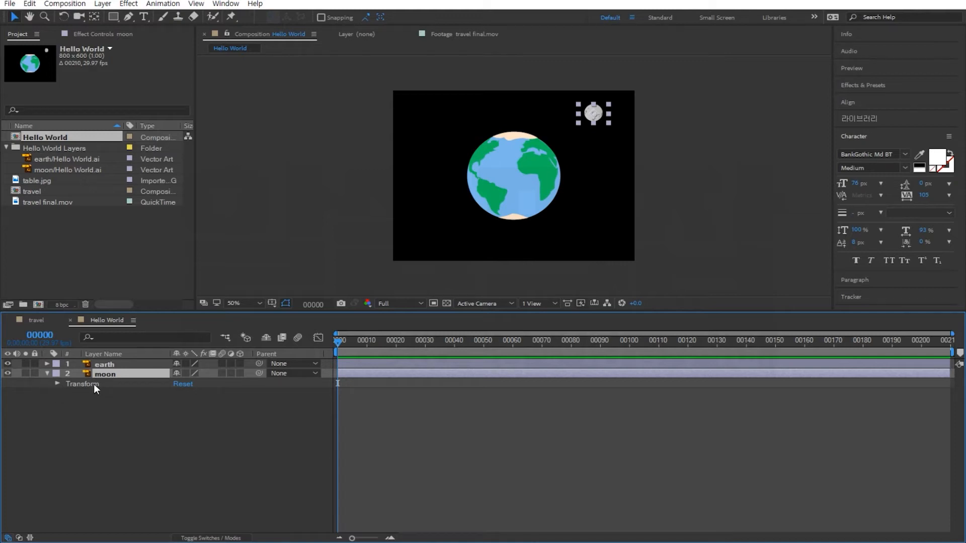
click(61, 383)
click(58, 382)
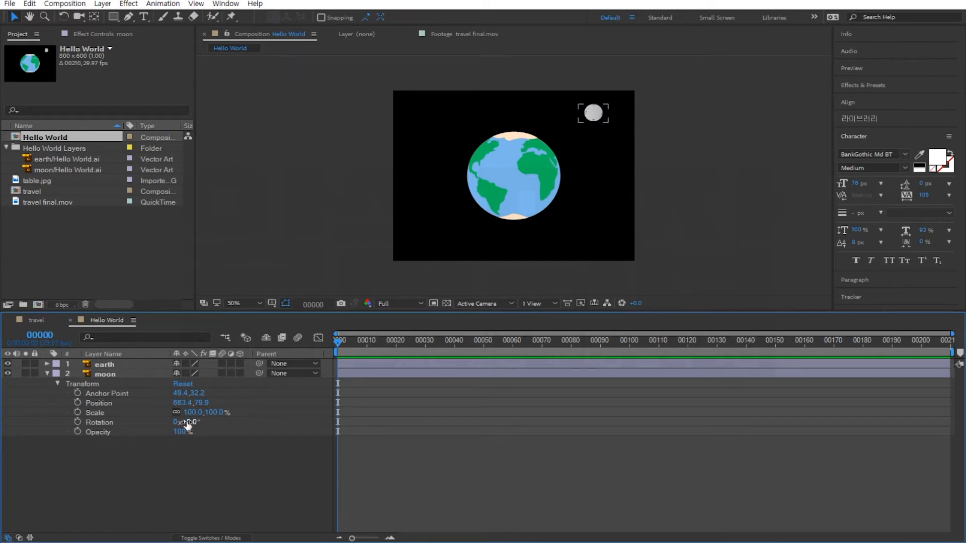
Try rotating the moon layer and undo the rotation.
click(104, 424)
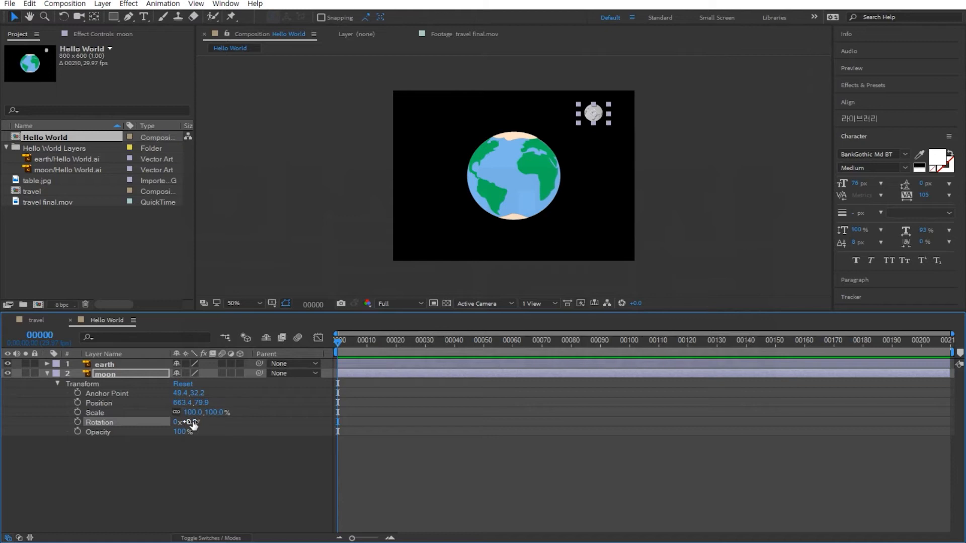
drag(185, 422, 249, 434)
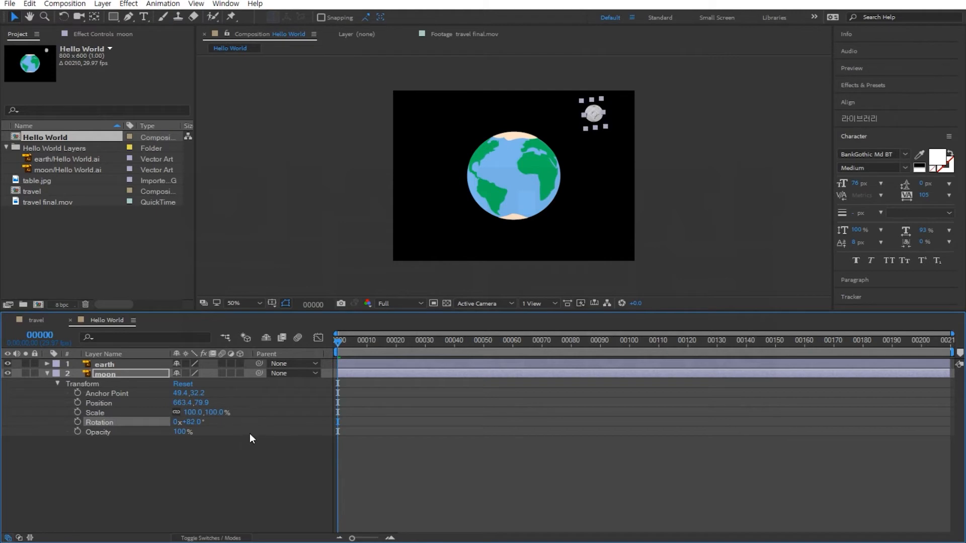
key(ctrl+z)
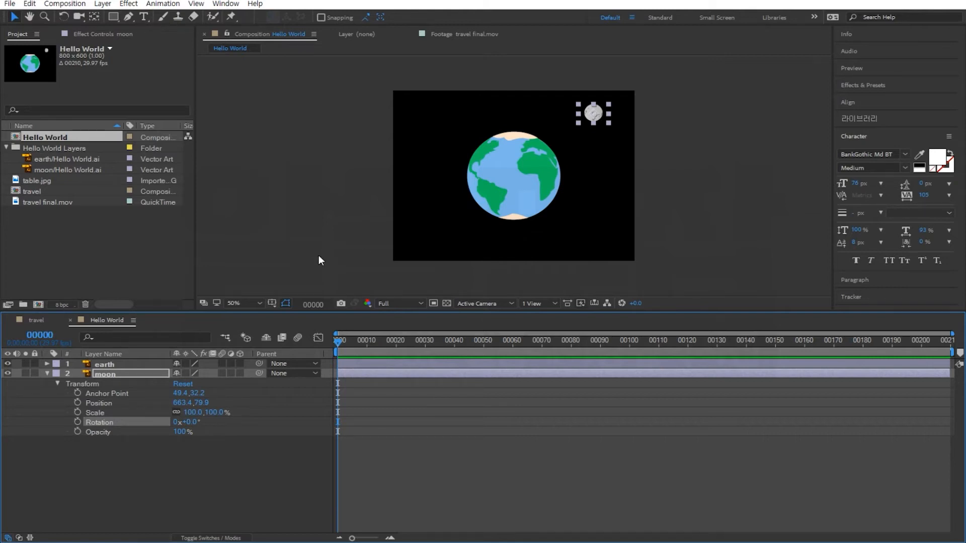
Move the moon layer's anchor point to the earth's centre with the Pan Behind tool.
click(95, 16)
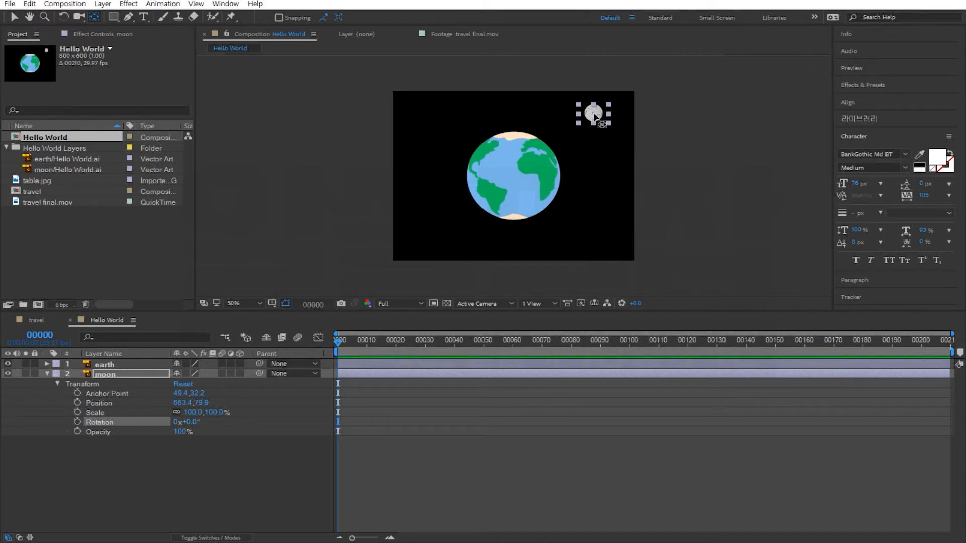
drag(594, 115, 519, 179)
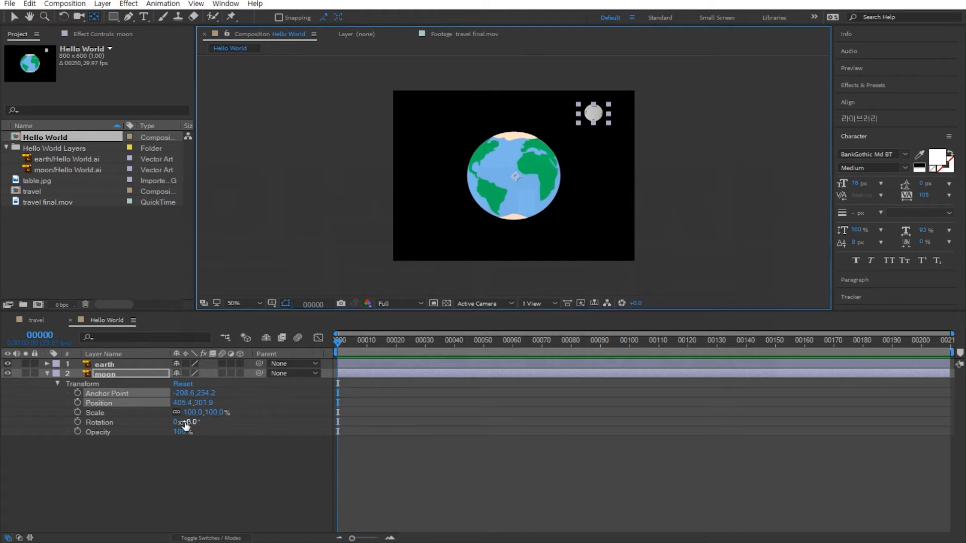
Scrub the moon layer's rotation once more and undo that change.
drag(191, 423, 307, 359)
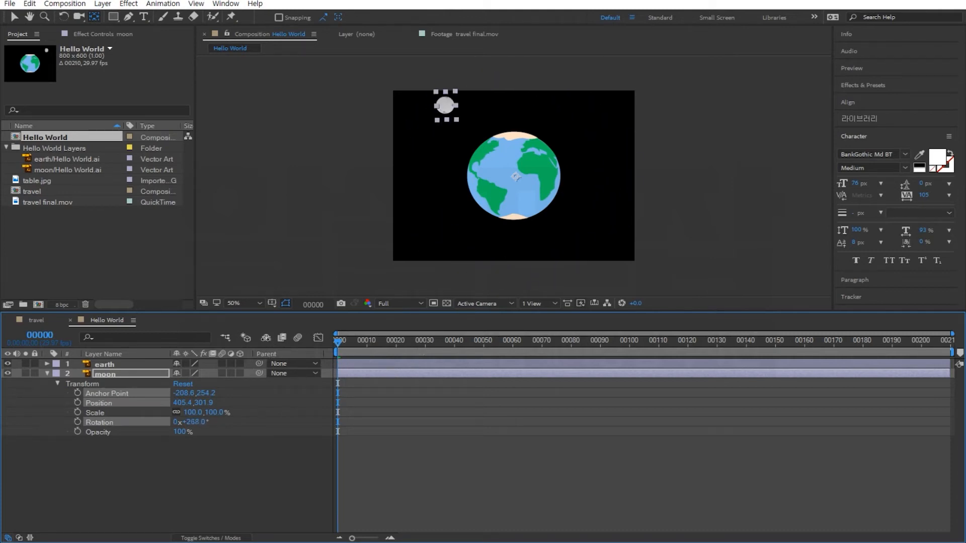
key(ctrl+z)
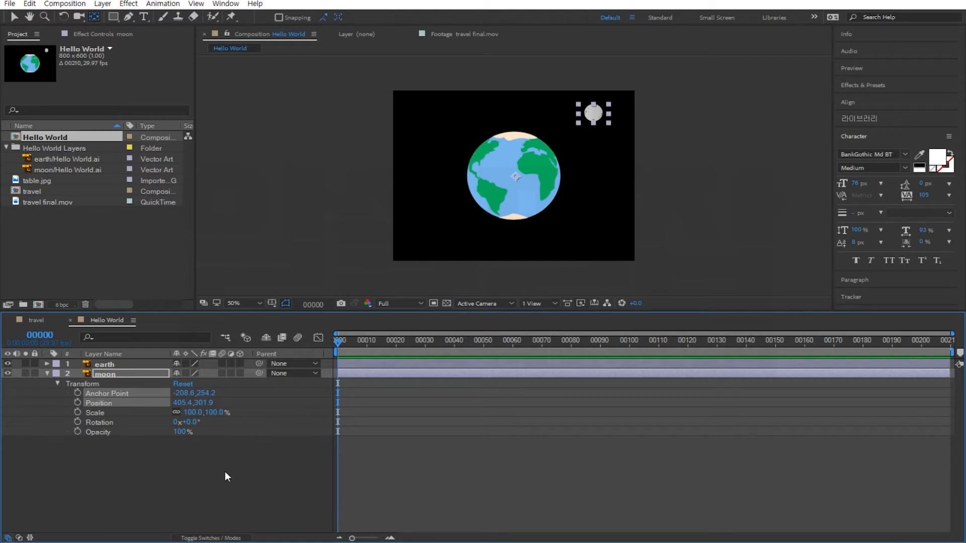
Keyframe the moon's rotation from 0° at the first frame to one full revolution at frame 209, and preview the orbit.
click(78, 422)
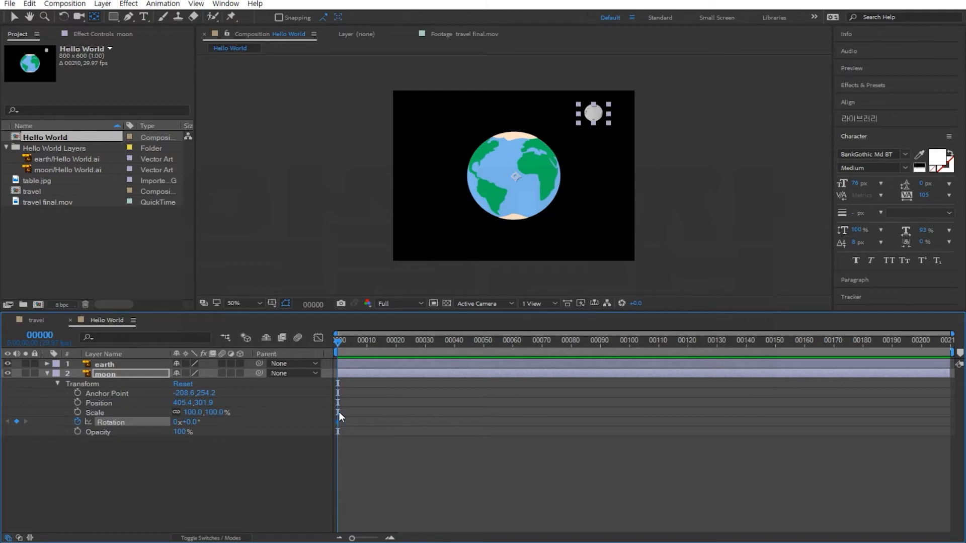
drag(379, 345, 960, 381)
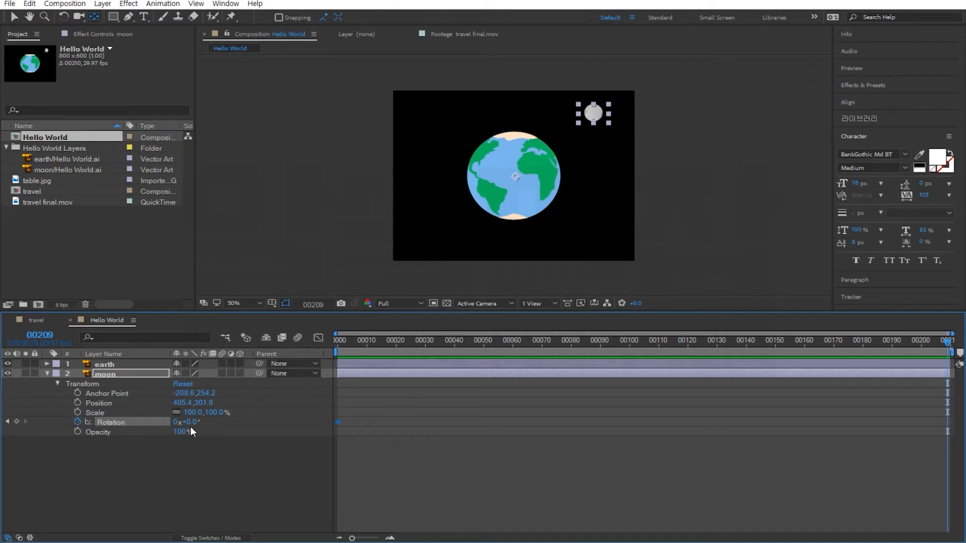
click(174, 423)
text(1)
key(Return)
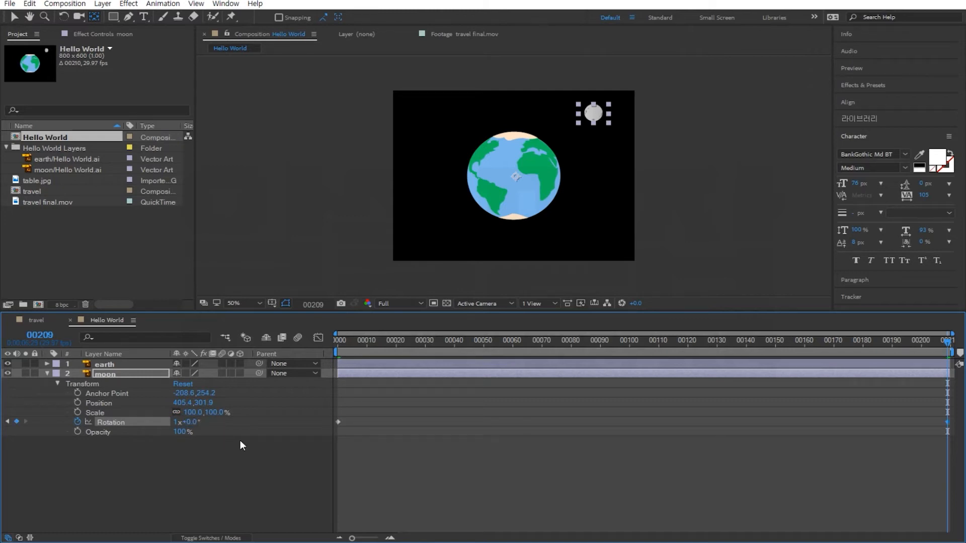
key(space)
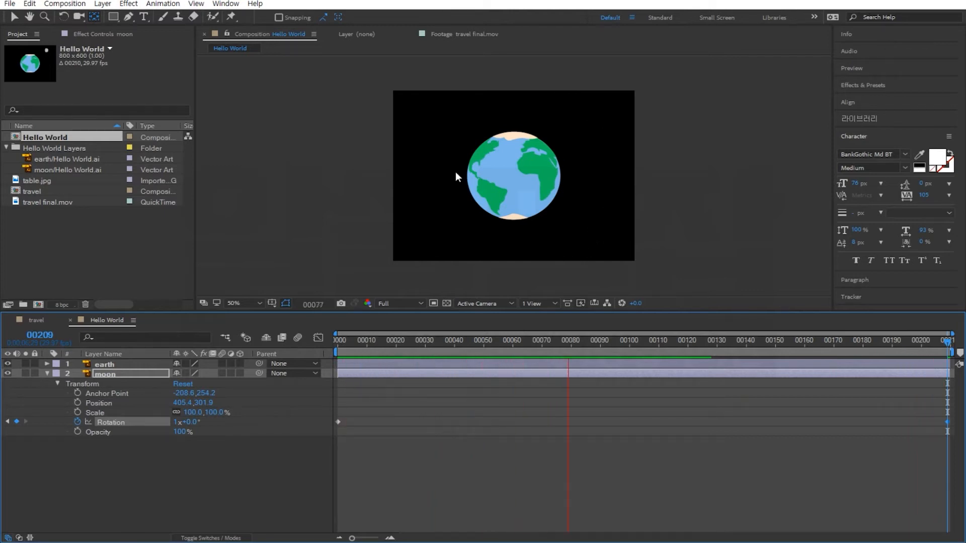
key(space)
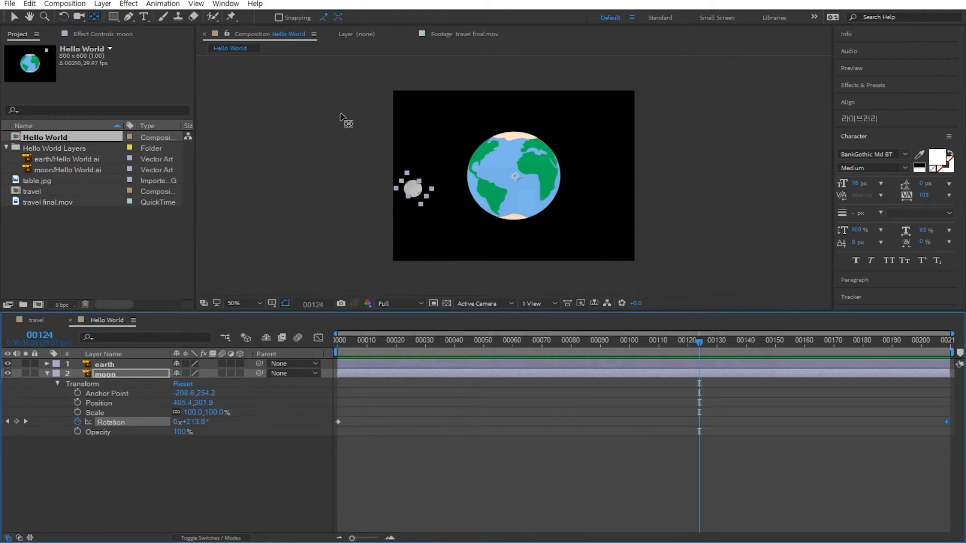
Change the Hello World composition's height to 800 px in Composition Settings and preview the result.
click(66, 4)
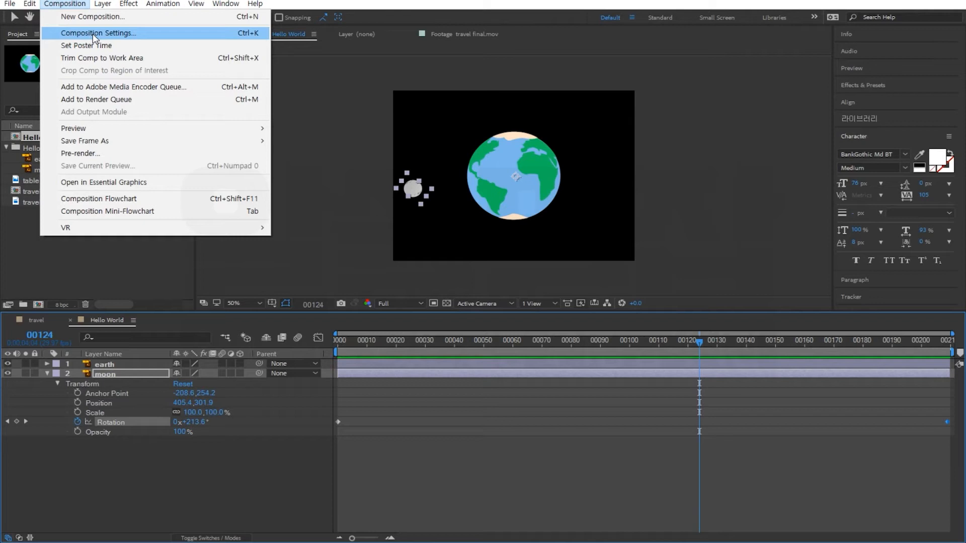
click(93, 33)
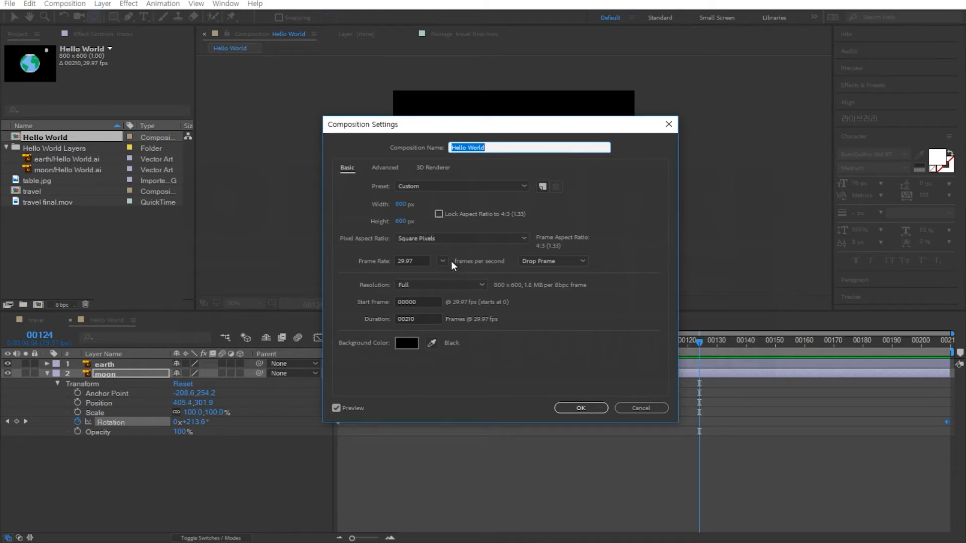
click(401, 222)
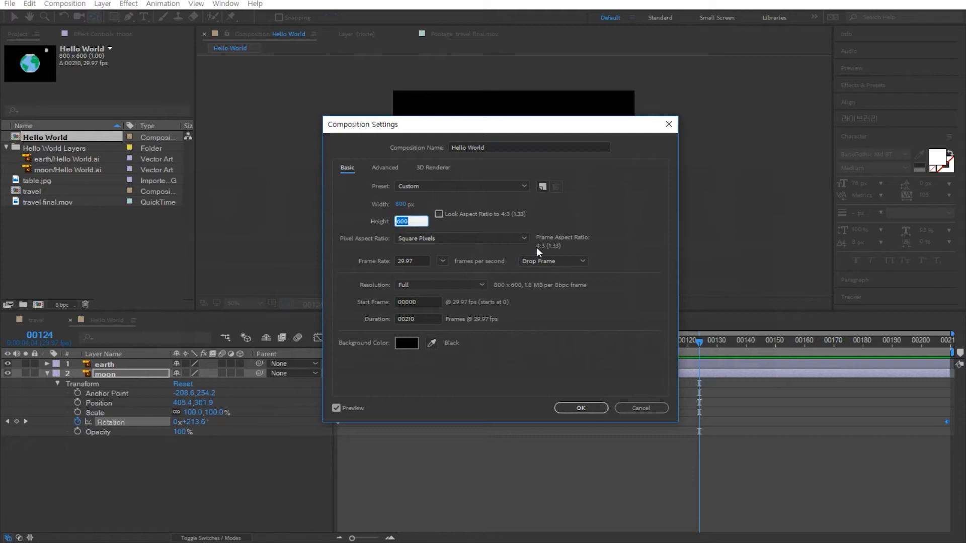
text(80)
click(585, 408)
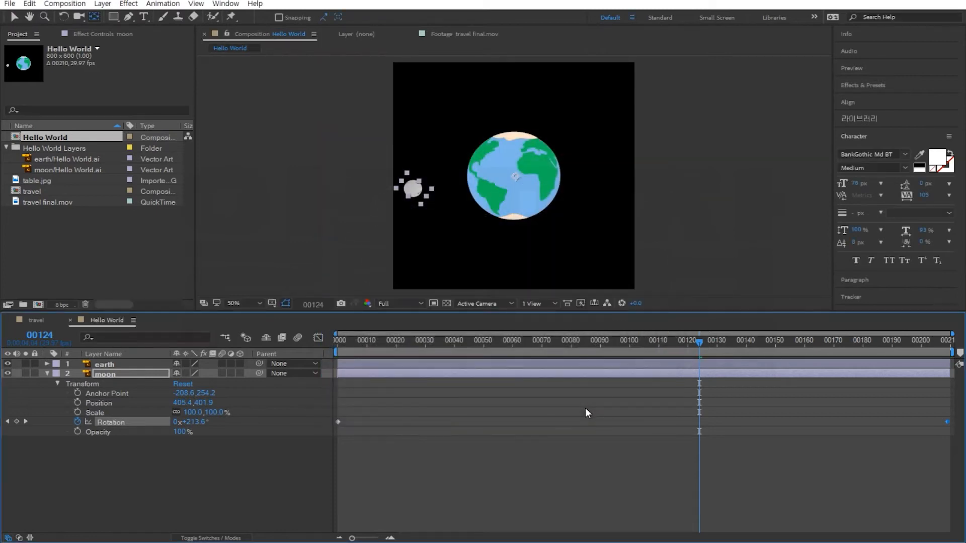
key(space)
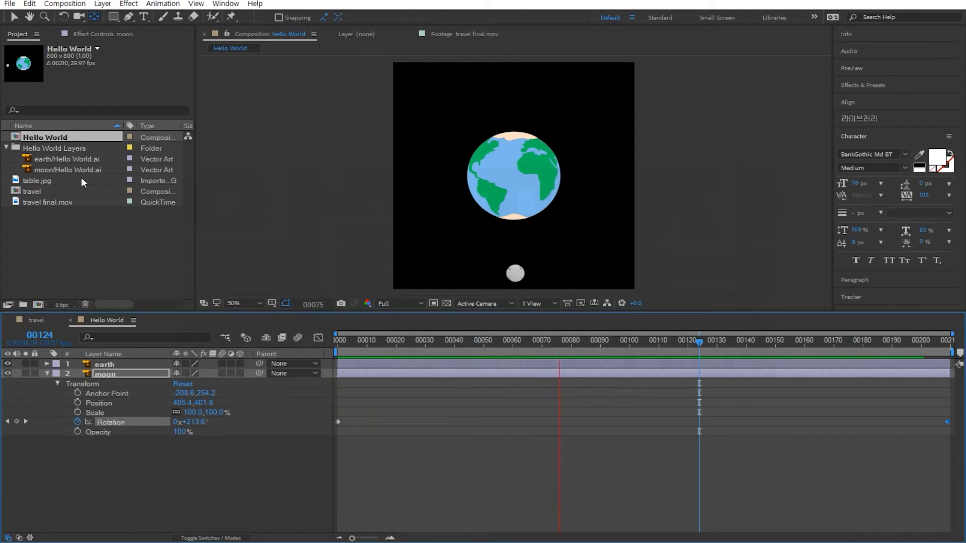
Add the Hello World composition as a layer above table.jpg in the travel composition and preview it.
click(38, 321)
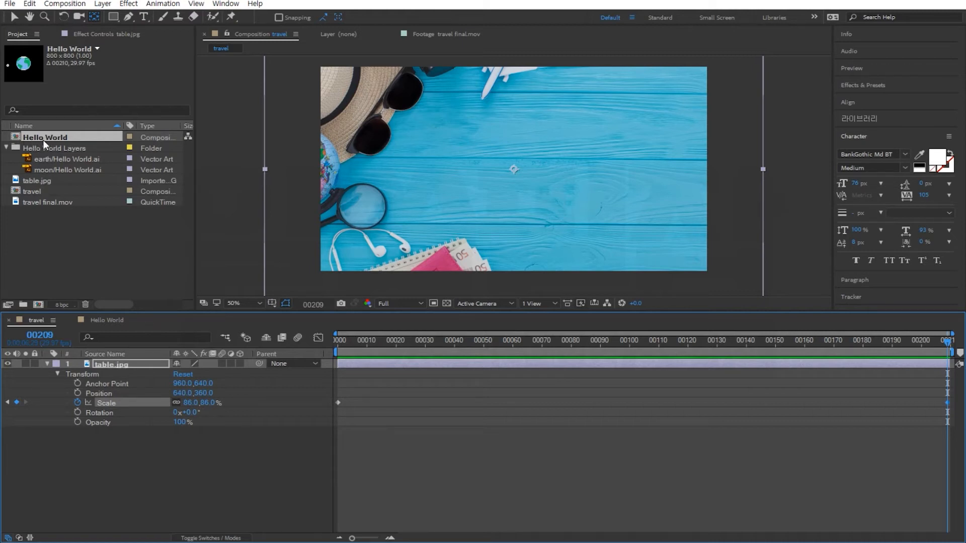
drag(30, 136, 66, 358)
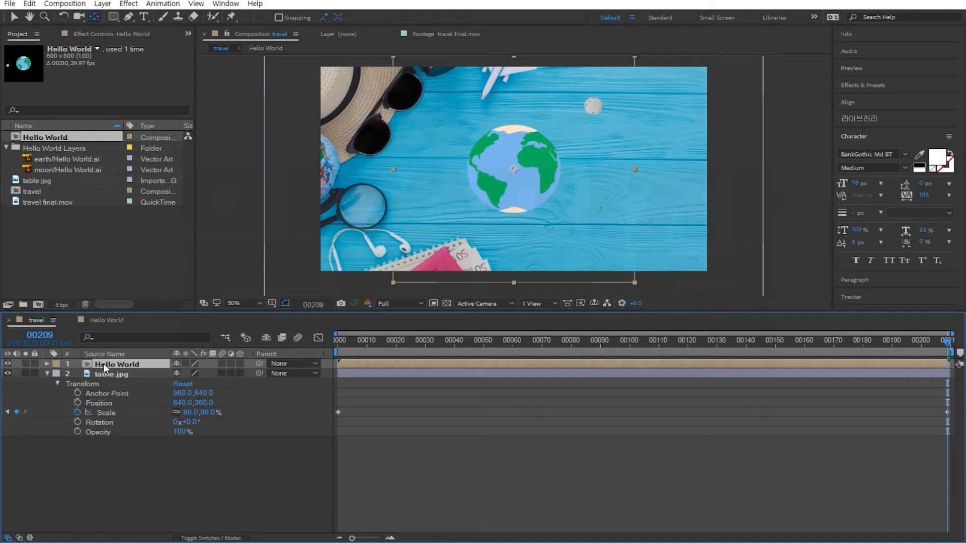
key(space)
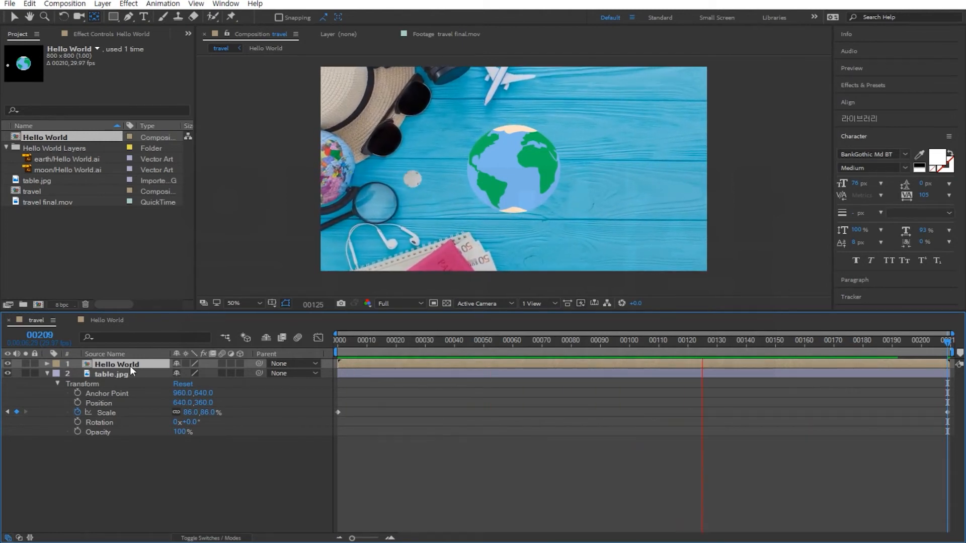
Scale the Hello World layer in the travel composition to 88%.
click(47, 364)
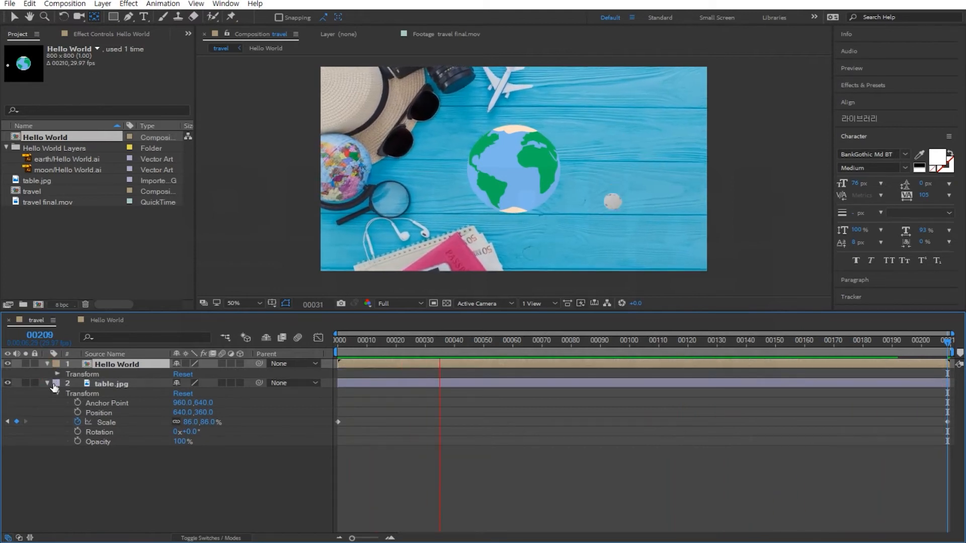
click(57, 374)
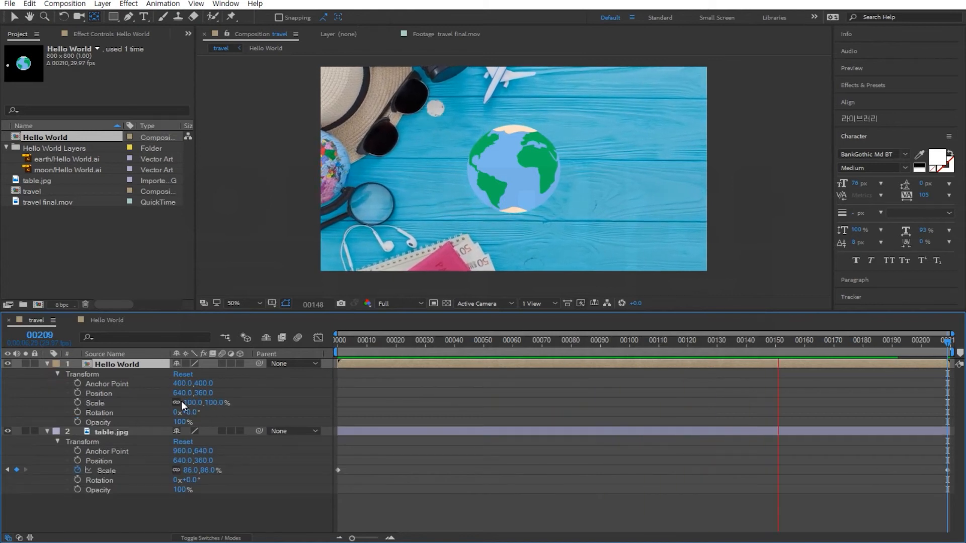
drag(197, 407, 183, 403)
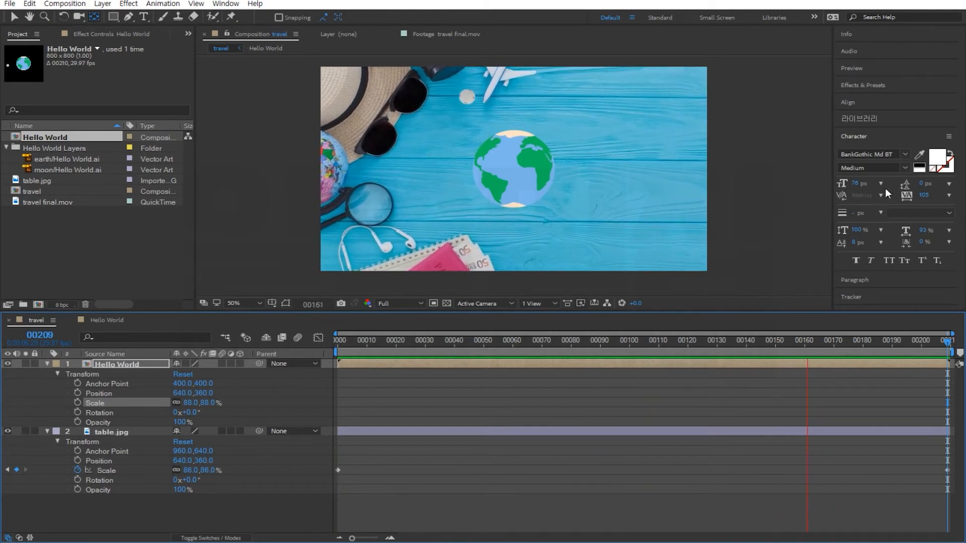
Search the effects for drop and apply Drop Shadow to the Hello World layer.
click(849, 87)
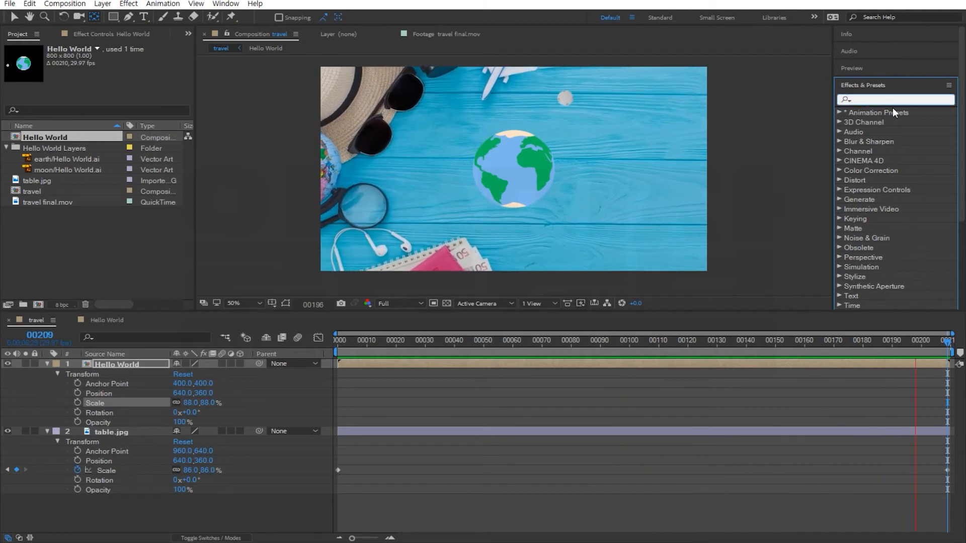
text(dr)
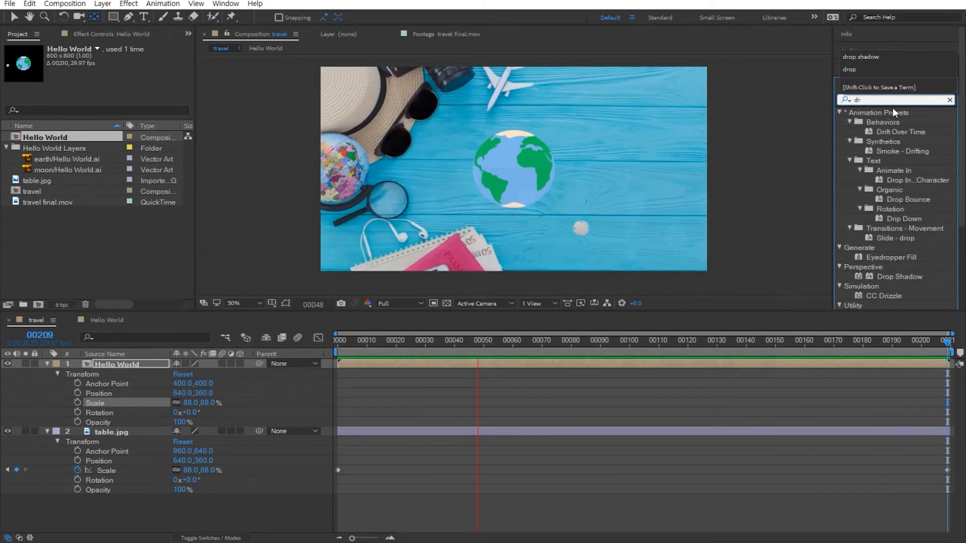
text(op)
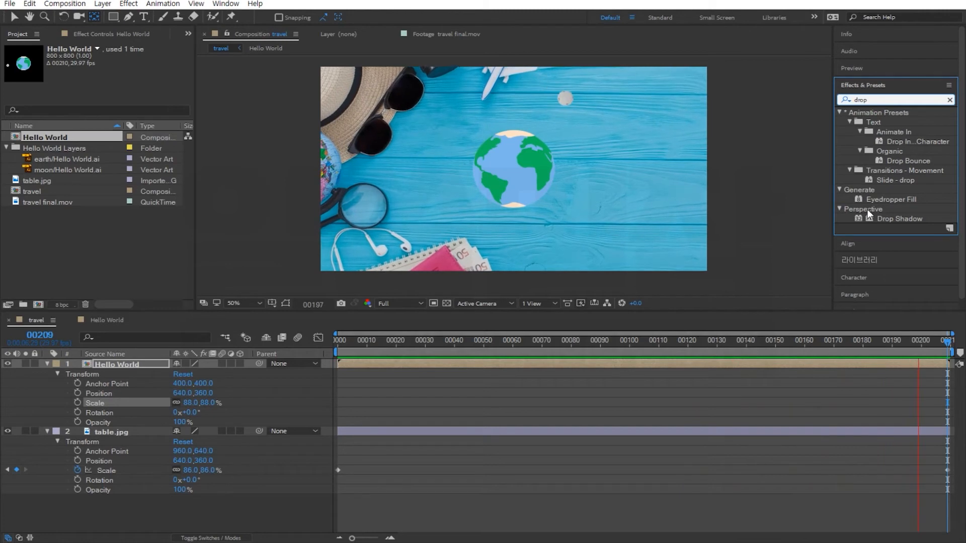
click(886, 216)
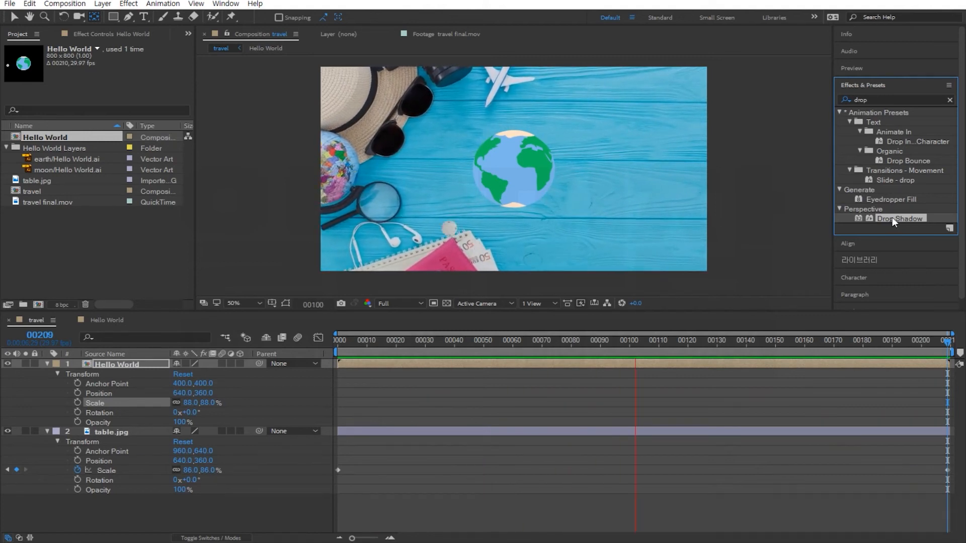
drag(901, 218, 879, 220)
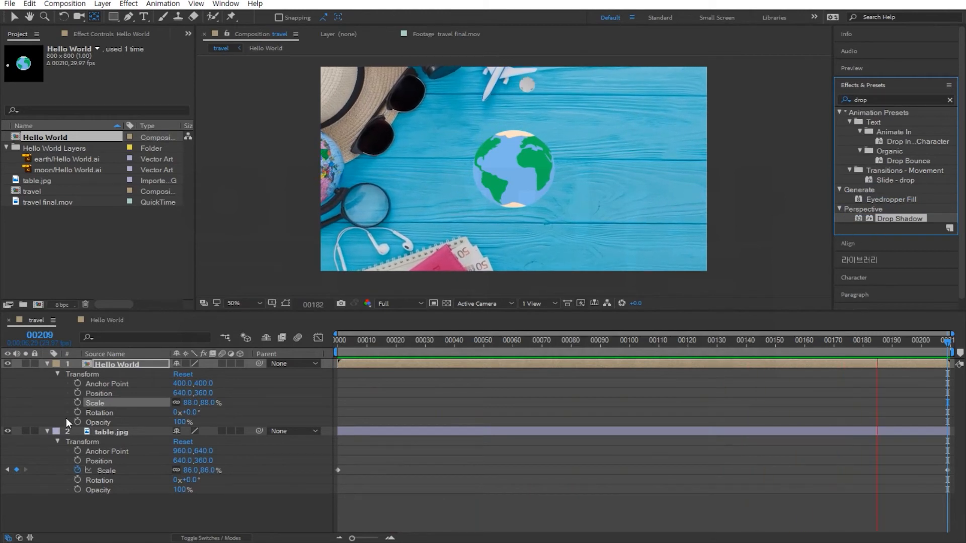
drag(95, 360, 111, 364)
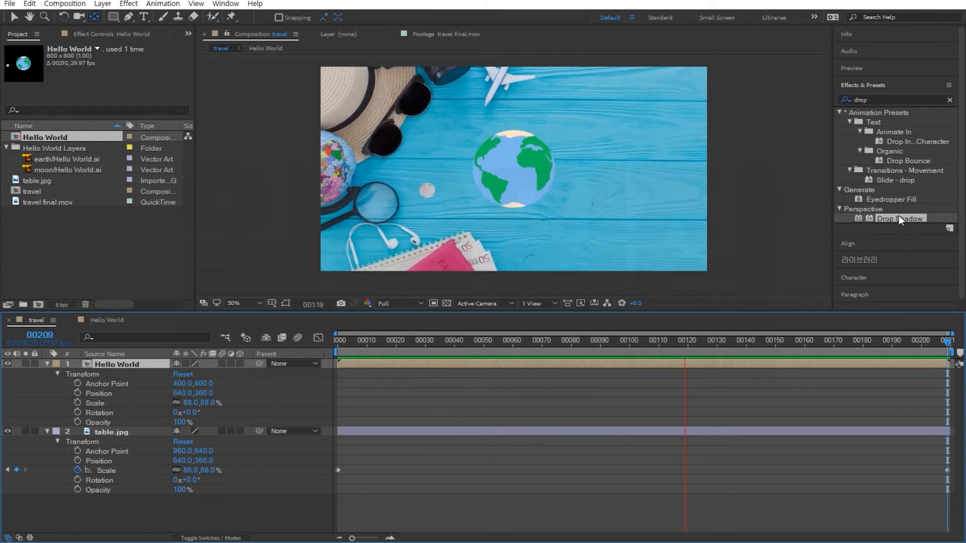
double_click(882, 218)
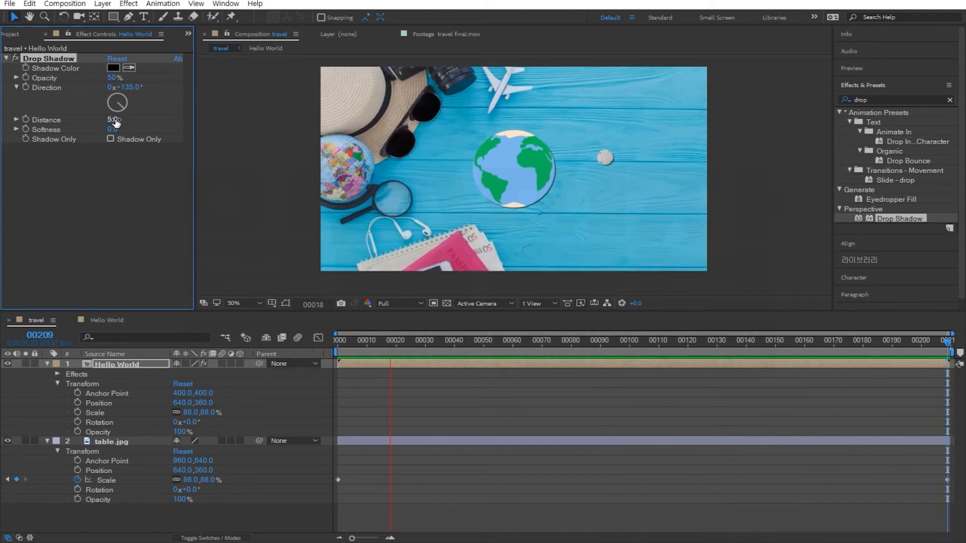
Set the drop shadow's distance to 88, opacity to 30% and softness to 19.
drag(111, 123, 125, 120)
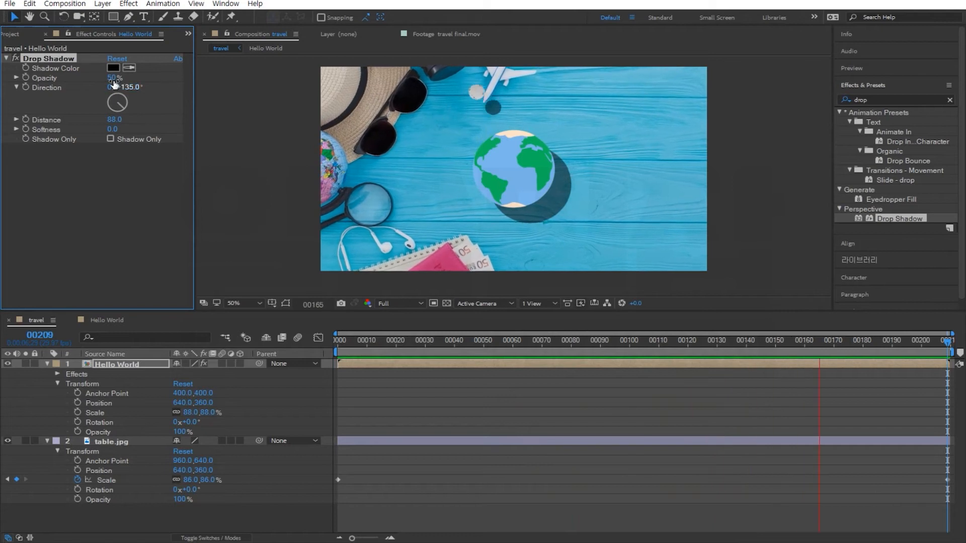
drag(111, 78, 84, 81)
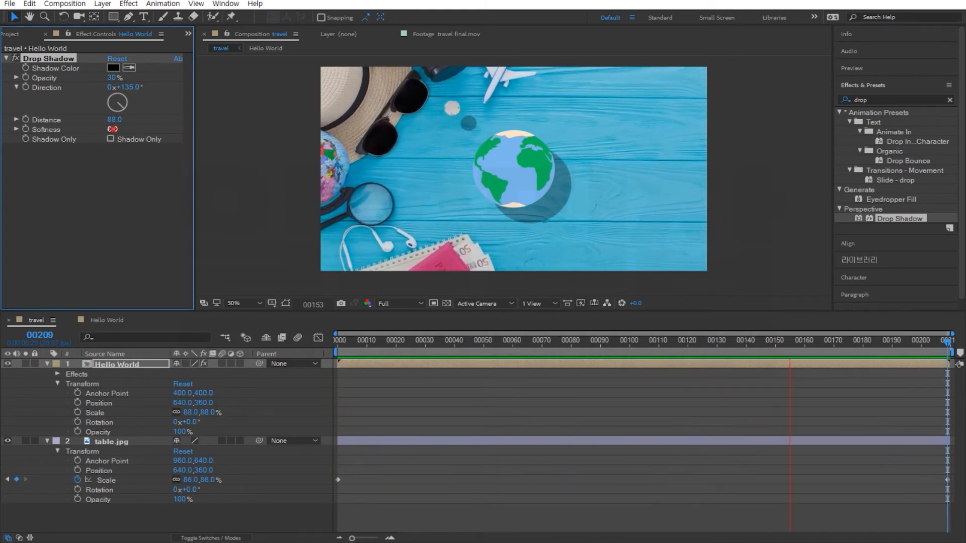
drag(119, 130, 123, 130)
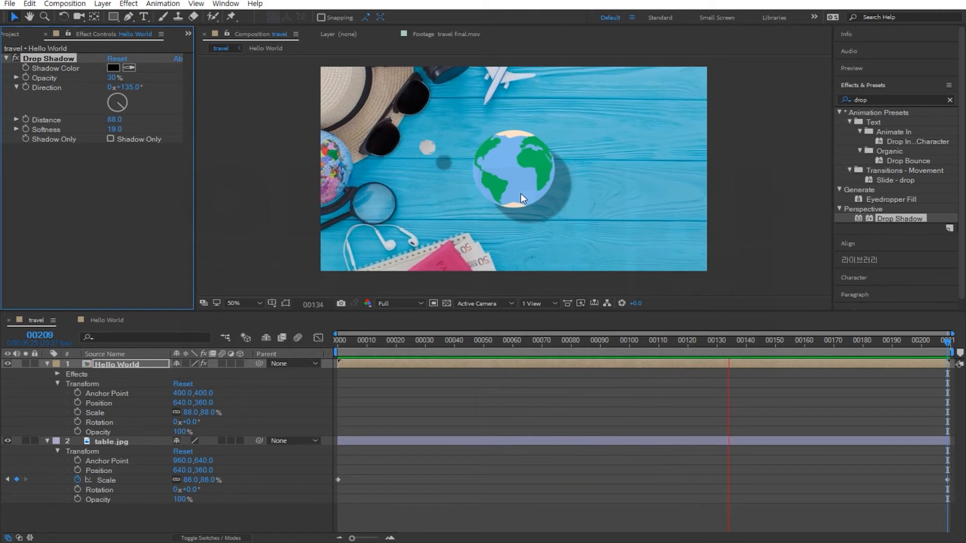
click(124, 224)
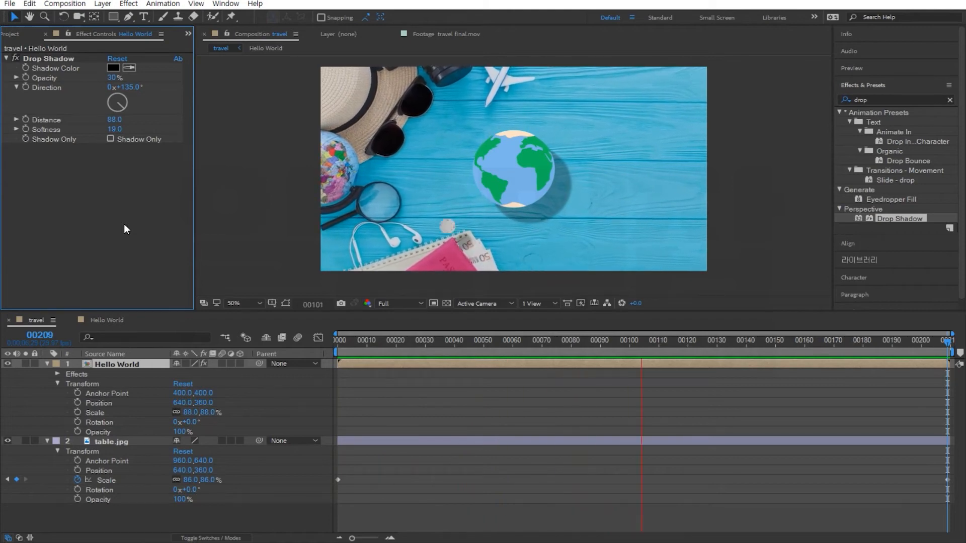
Import airplane.ai as a Composition - Retain Layer Sizes and expand its layers folder in the project.
key(ctrl+i)
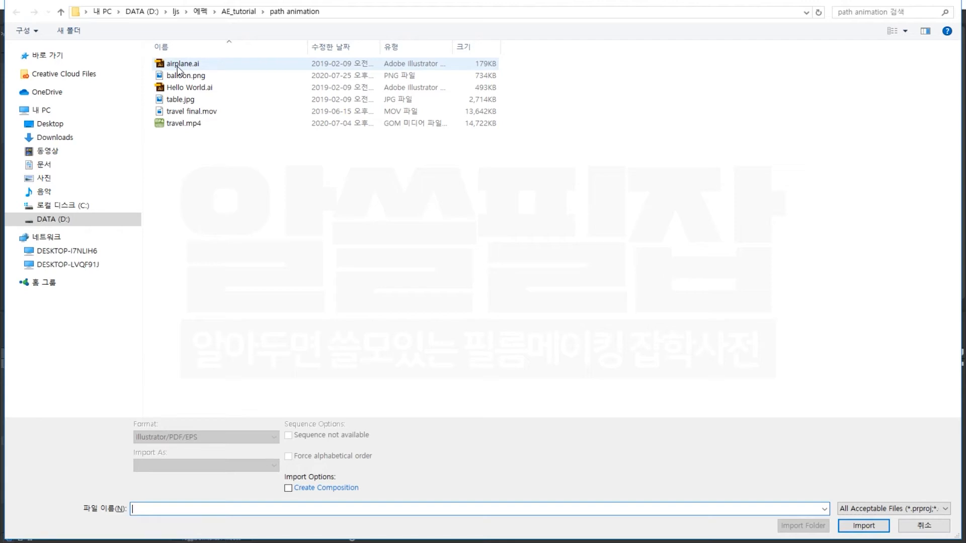
click(177, 65)
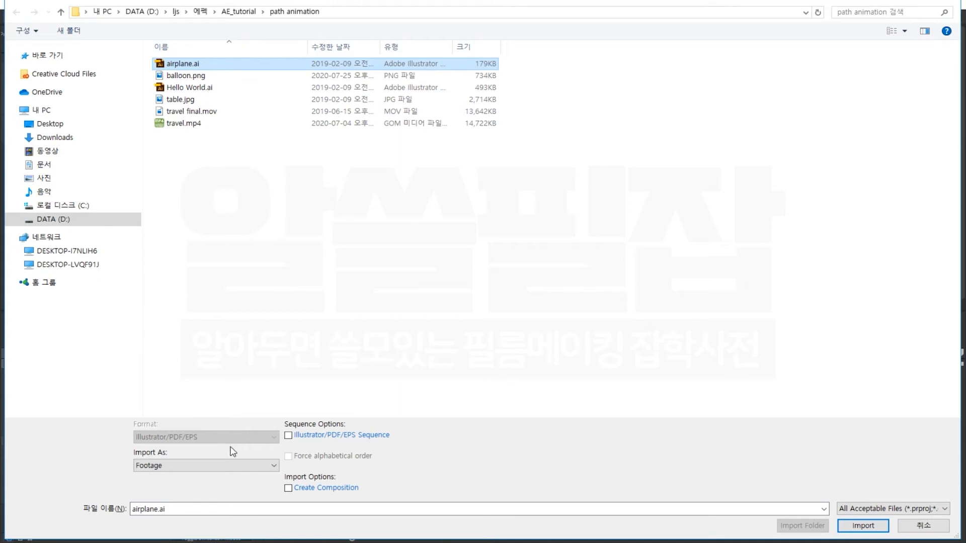
click(211, 469)
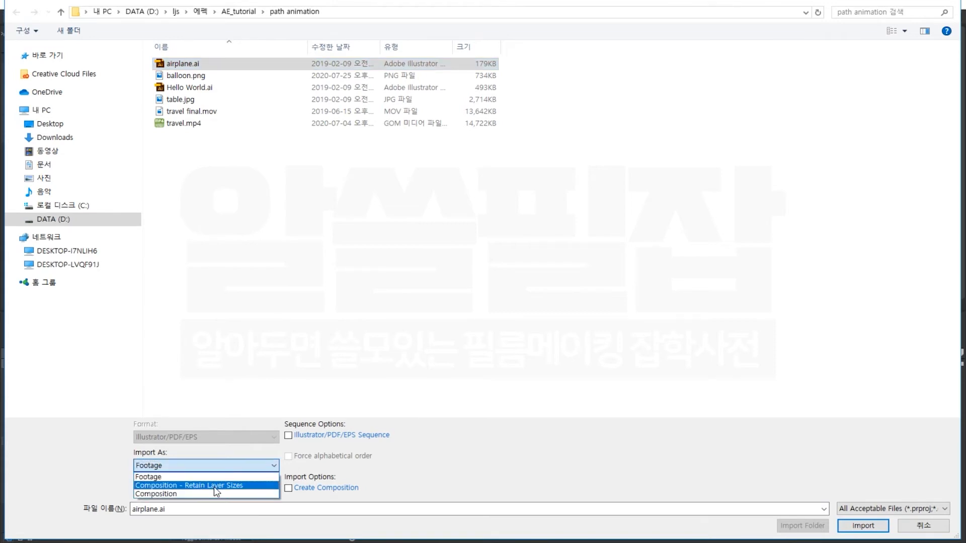
click(213, 485)
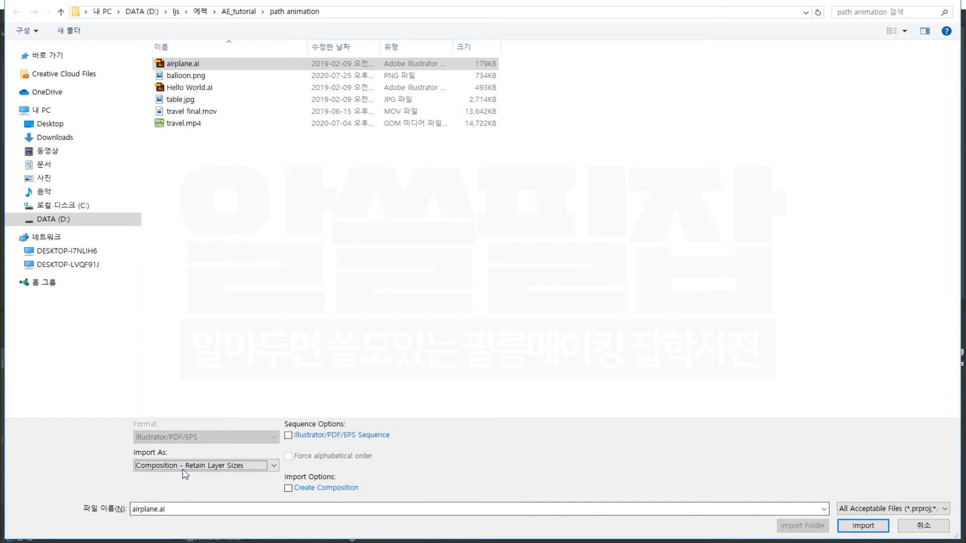
click(872, 528)
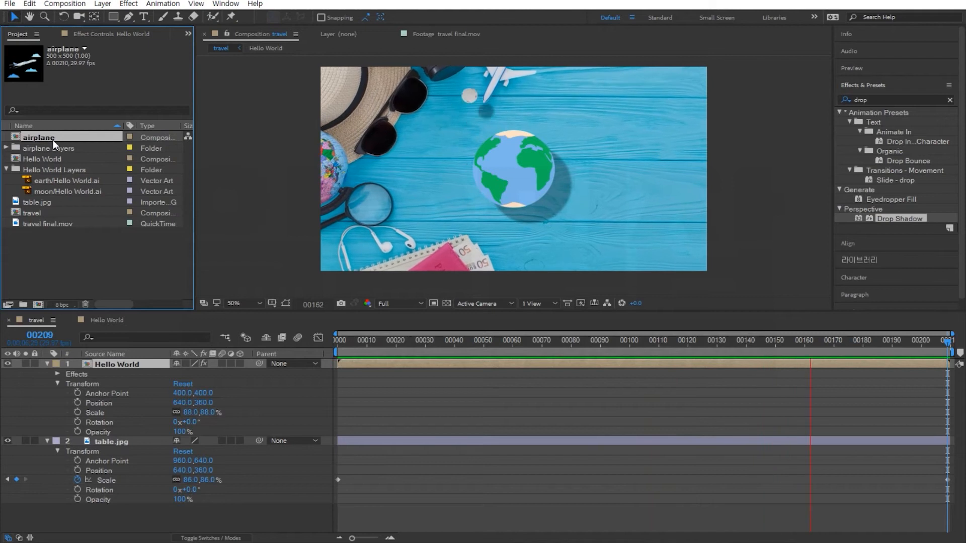
click(7, 148)
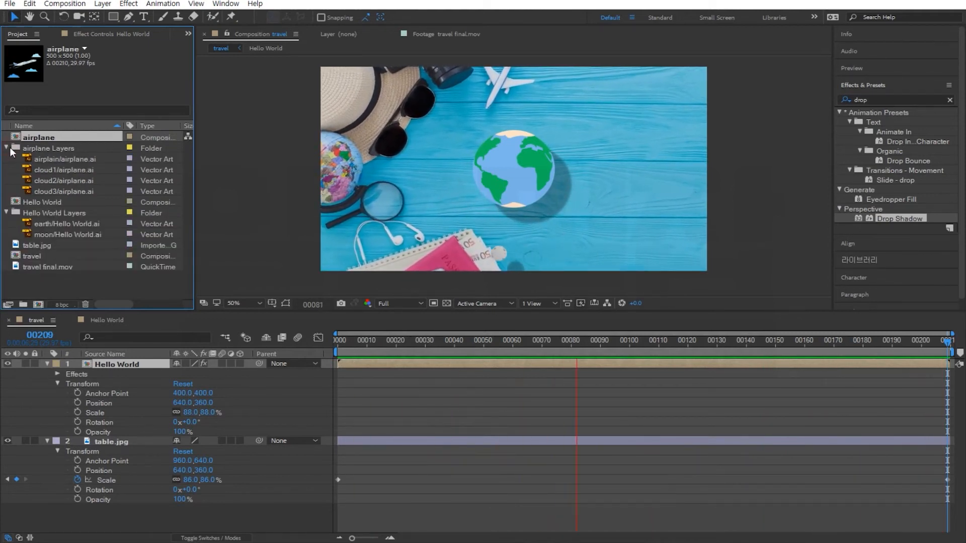
Preview the imported airplane and cloud artworks, then add airplain/airplane.ai to the travel composition.
click(47, 159)
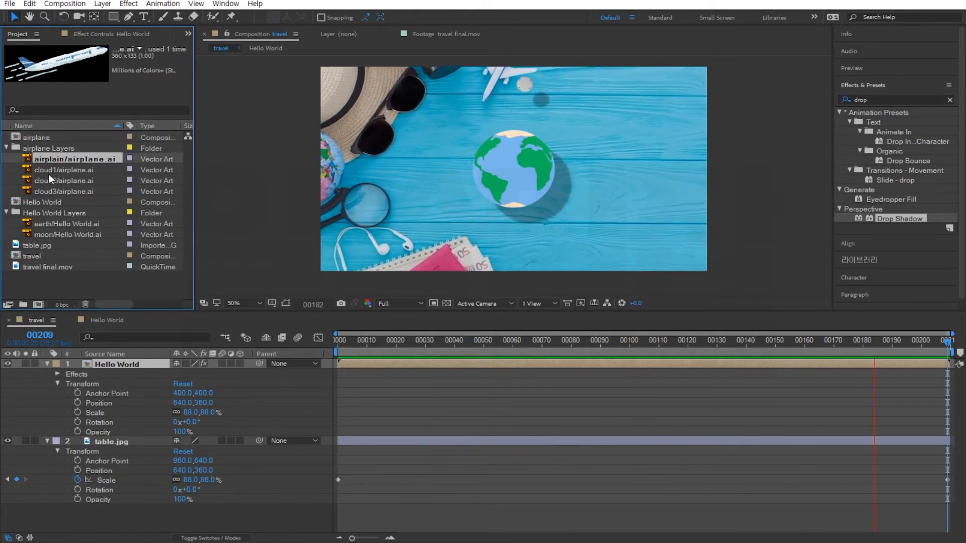
click(47, 172)
click(50, 179)
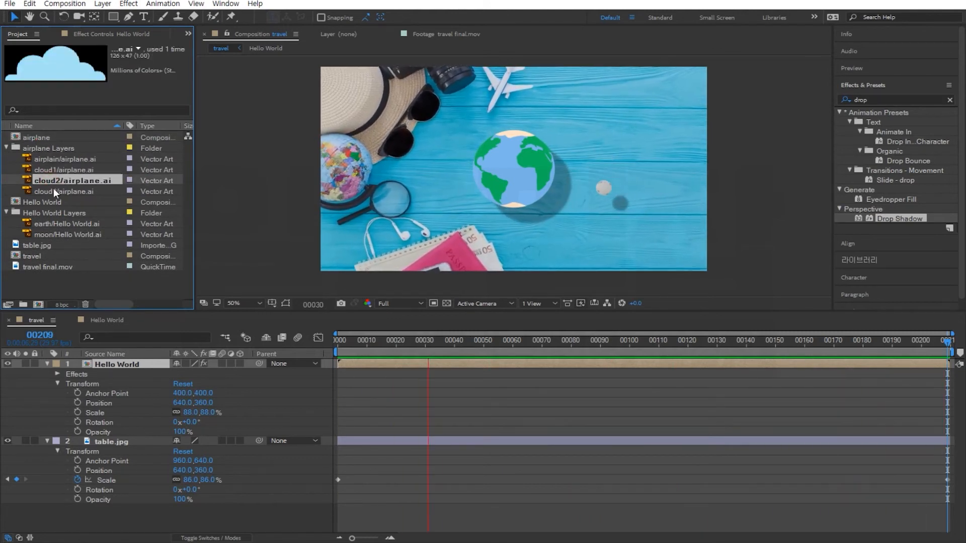
click(54, 189)
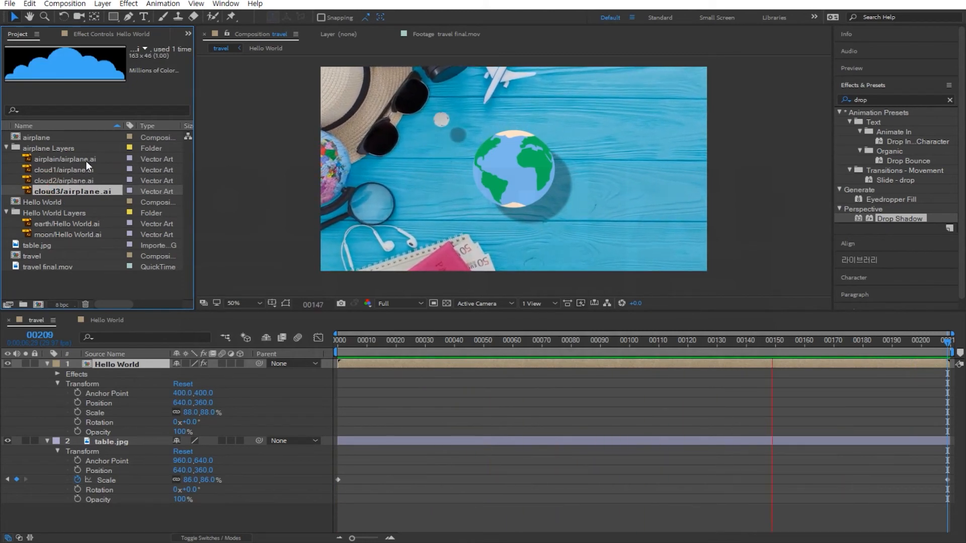
click(52, 158)
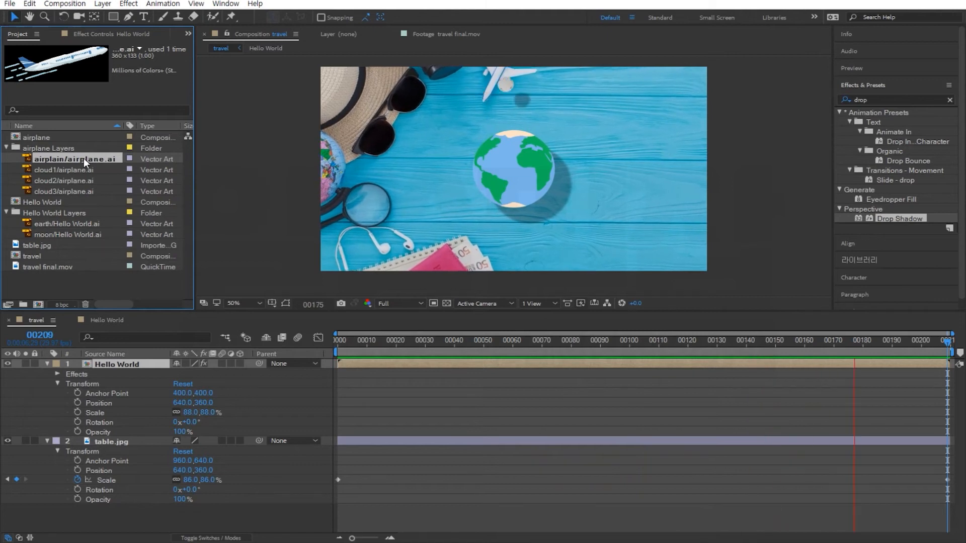
drag(89, 159, 104, 359)
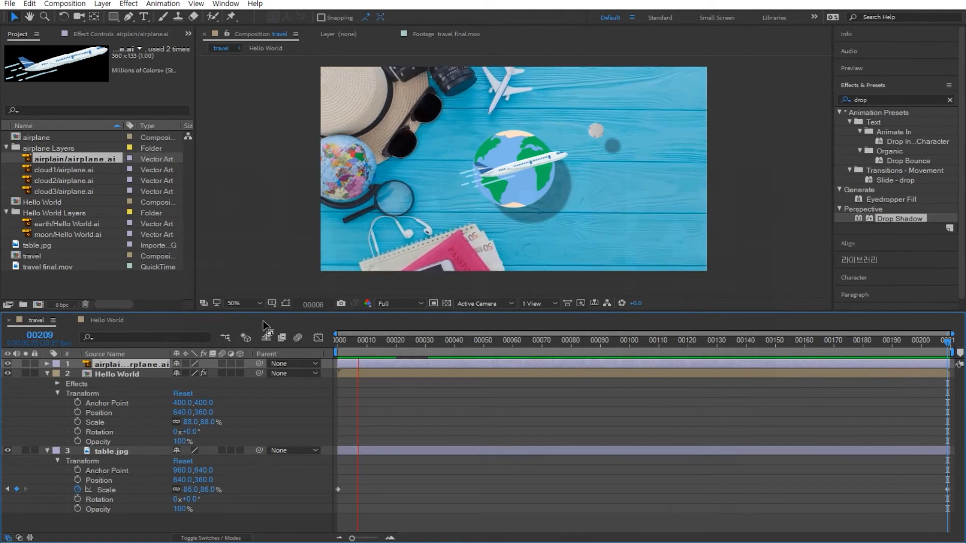
Scale the airplane layer to 79% and set its rotation to 16 degrees.
click(47, 363)
click(57, 375)
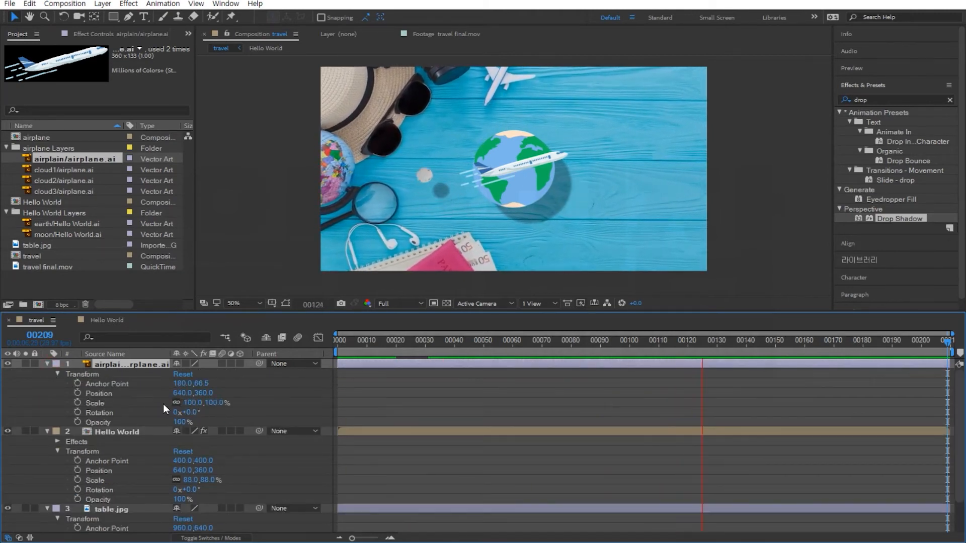
drag(197, 406, 184, 405)
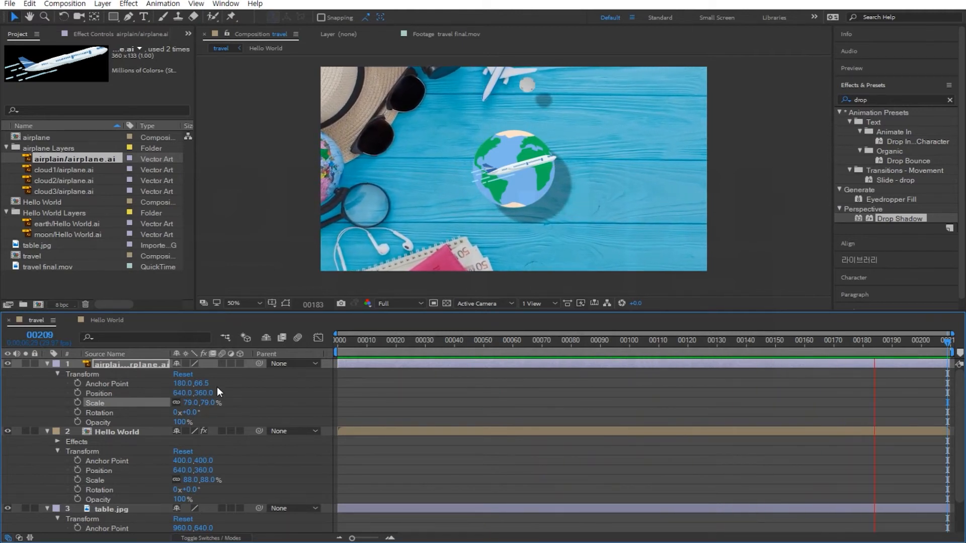
drag(194, 413, 197, 415)
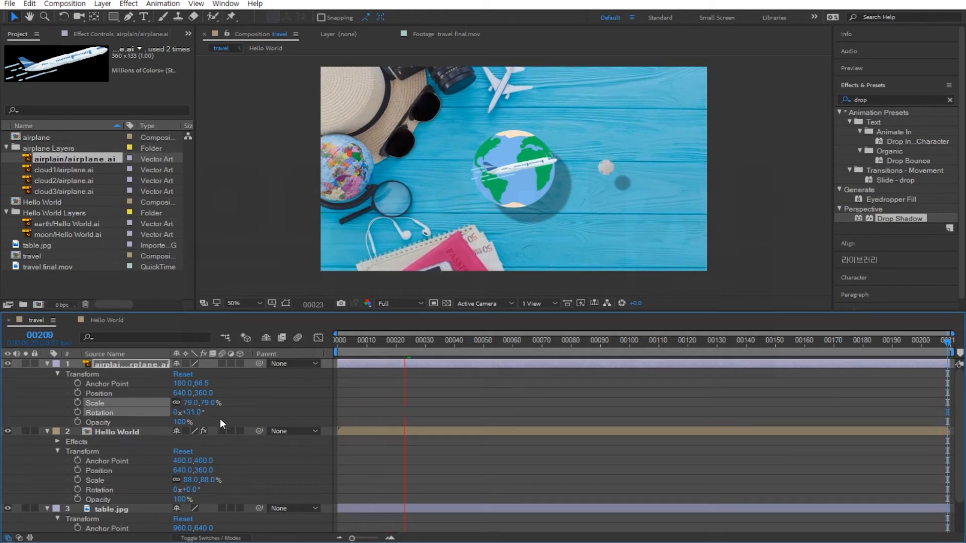
drag(194, 413, 182, 412)
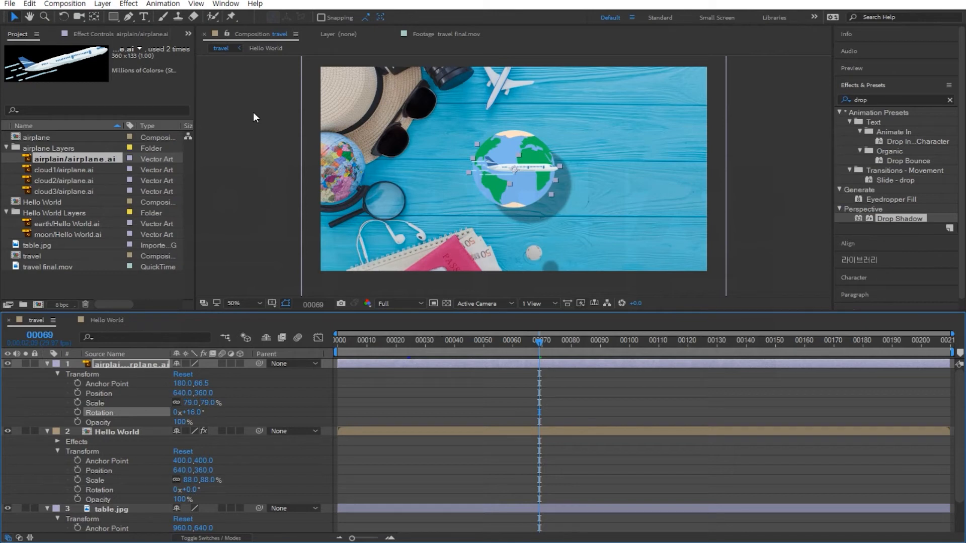
Create a new yellow solid layer in the travel composition with the default comp-sized settings.
click(102, 5)
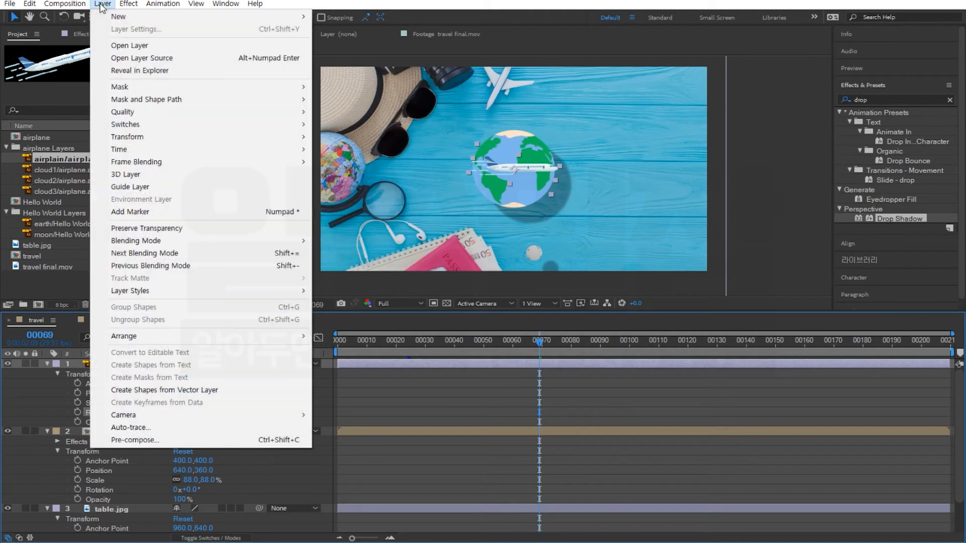
mouse_move(119, 19)
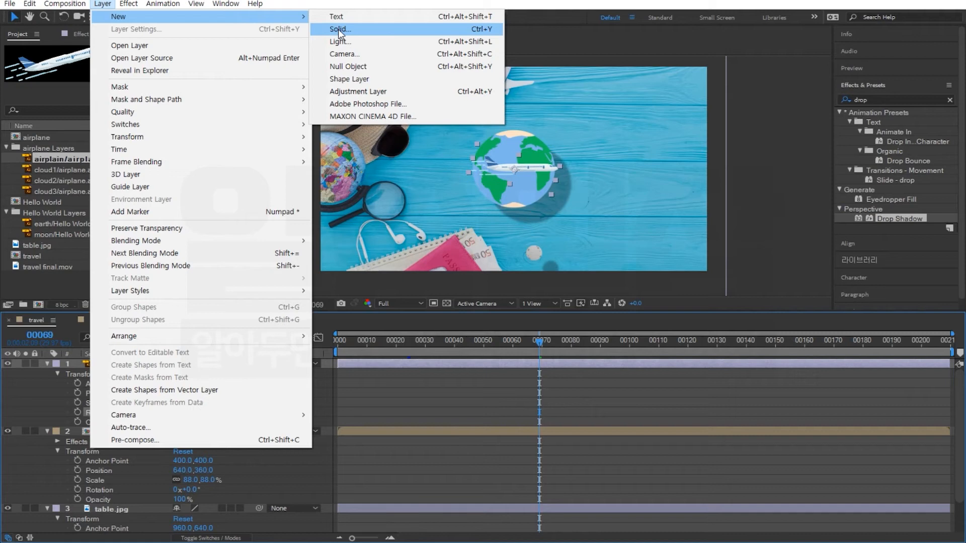
click(338, 30)
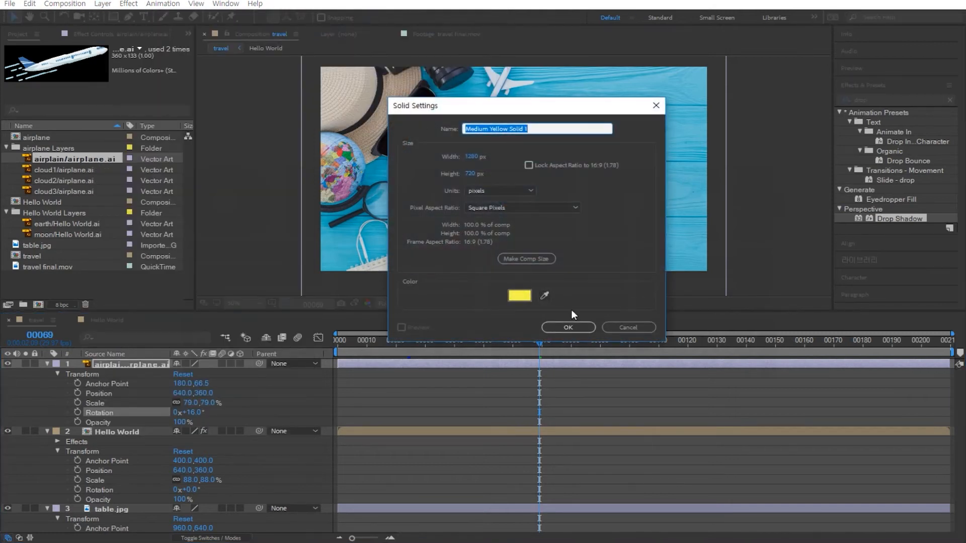
click(568, 327)
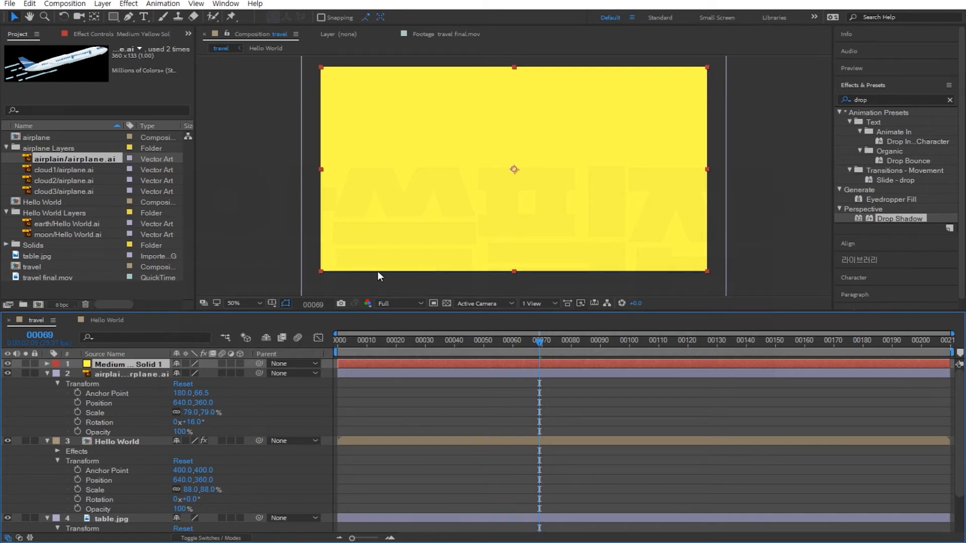
Expand the solid layer's transform properties and set its opacity to 0%.
click(47, 364)
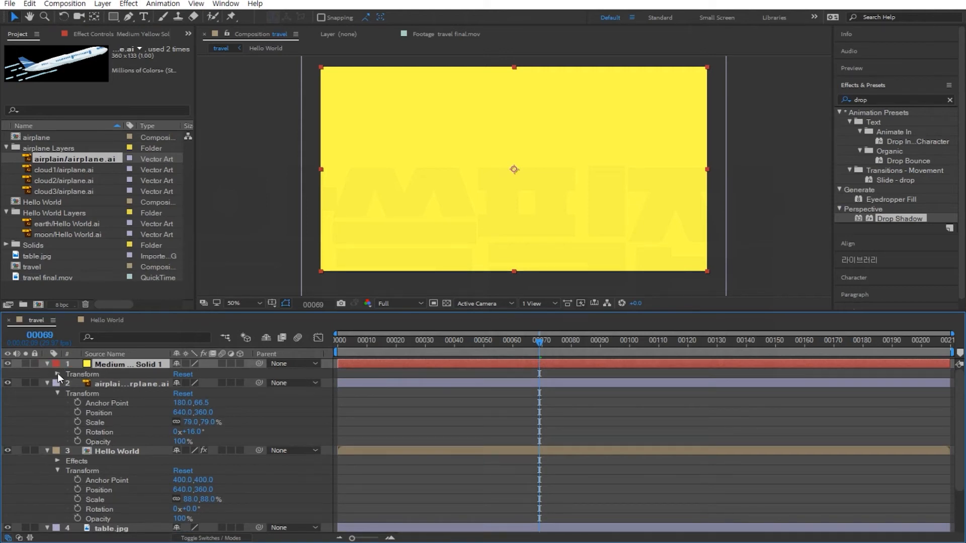
click(57, 374)
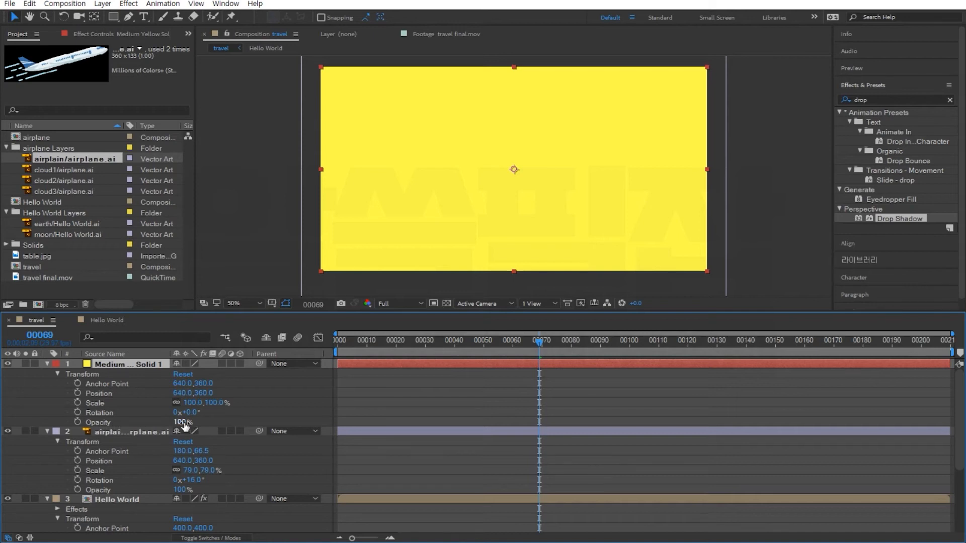
drag(182, 423, 159, 423)
drag(96, 423, 53, 424)
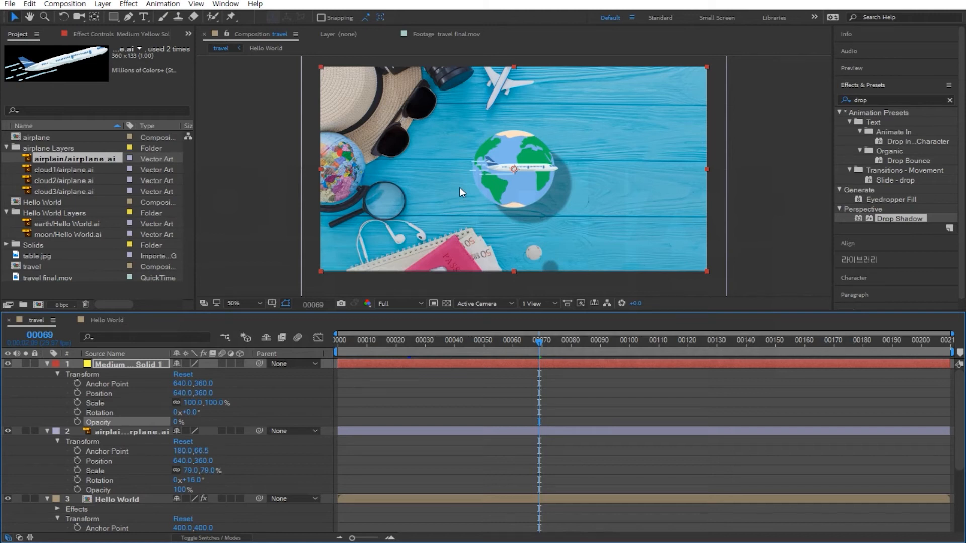
scroll(461, 187, up, 1)
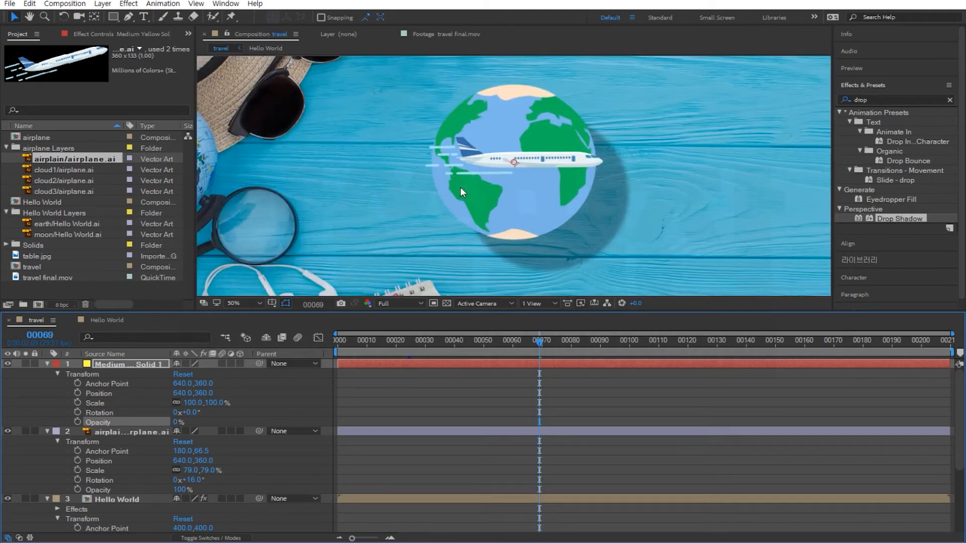
scroll(460, 187, down, 2)
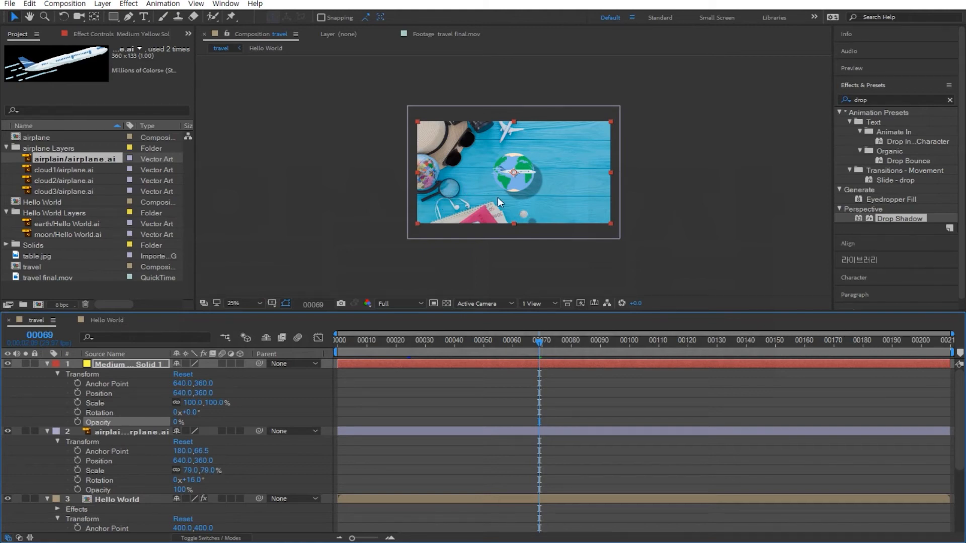
click(127, 17)
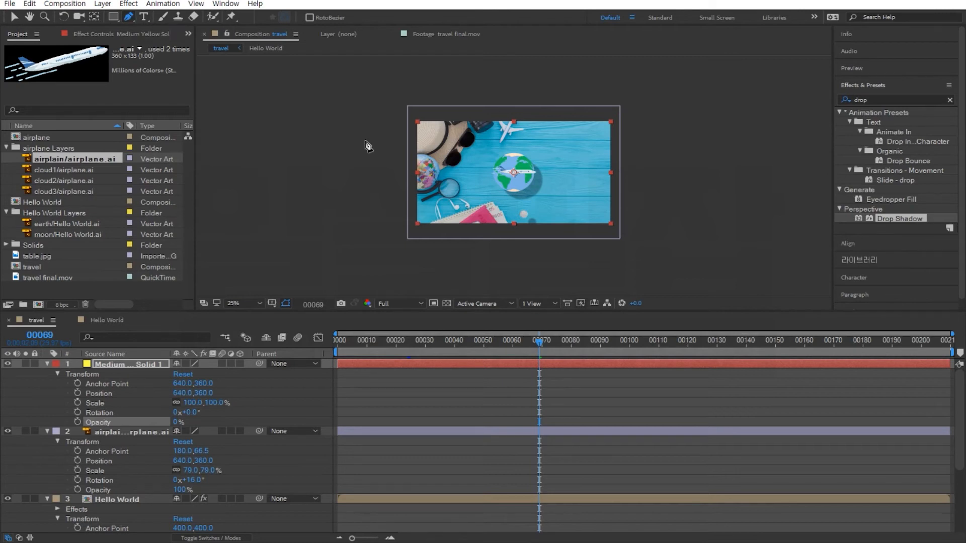
click(322, 218)
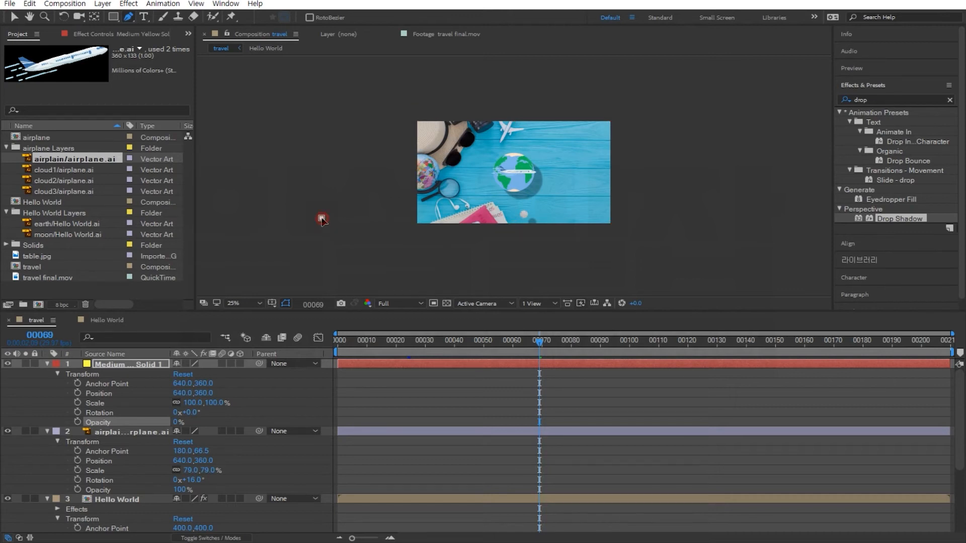
click(459, 195)
click(484, 170)
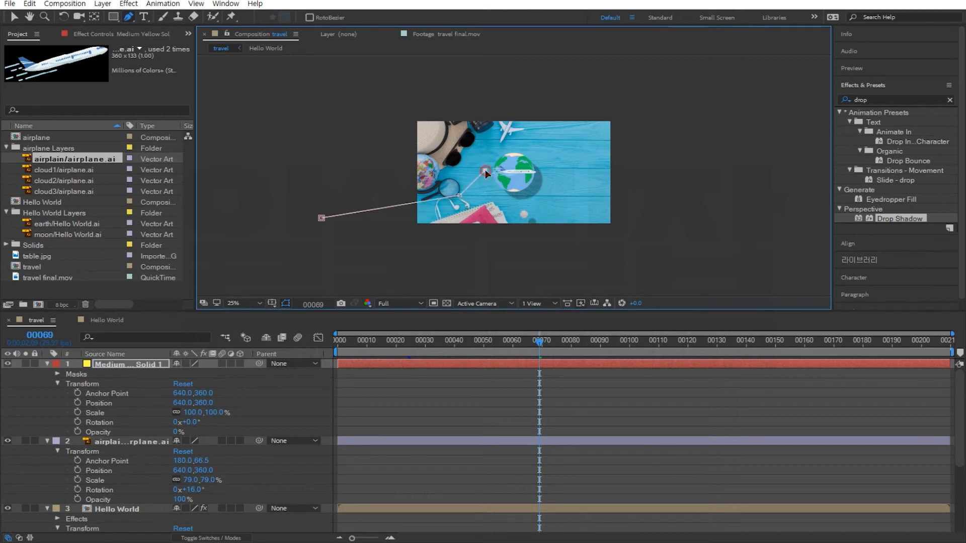
click(512, 145)
click(548, 170)
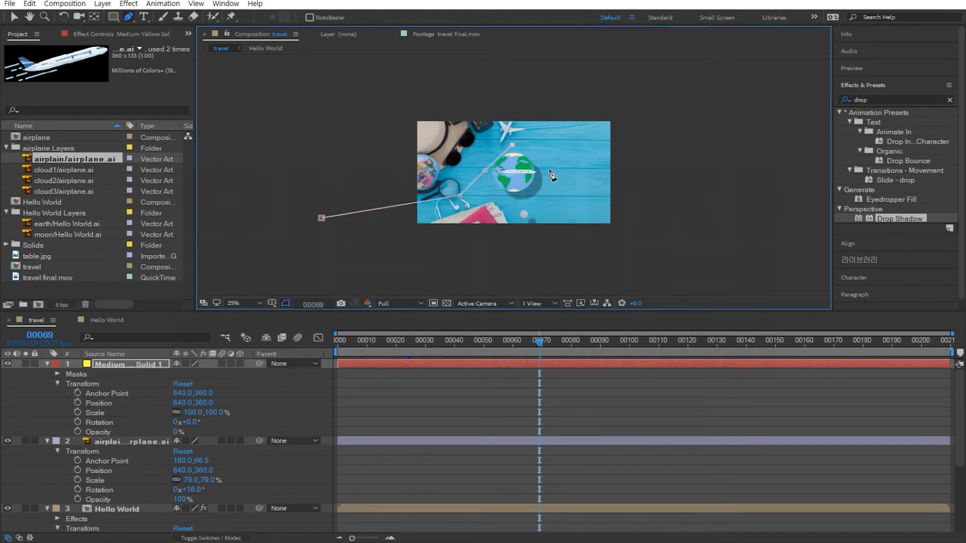
click(517, 200)
click(476, 172)
click(520, 138)
click(726, 132)
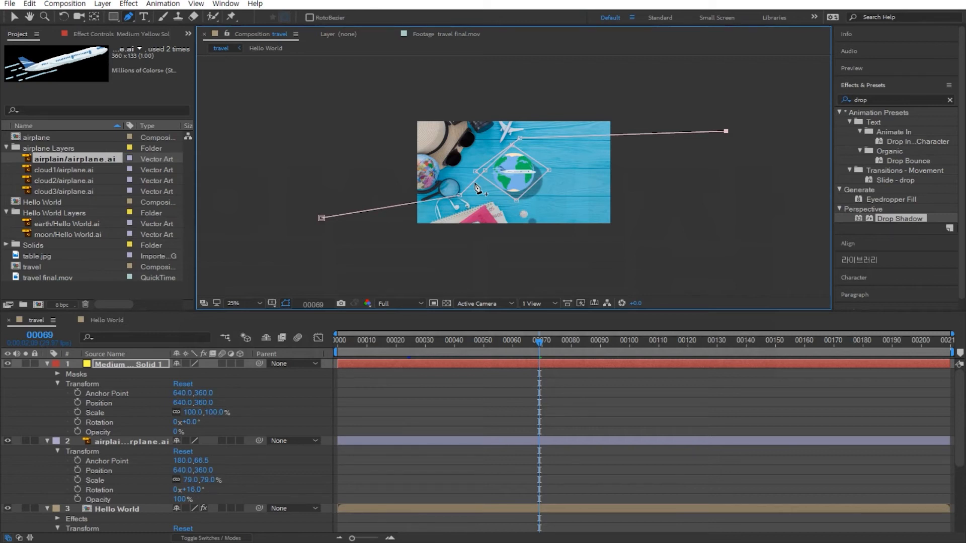
key(ctrl+z)
key(ctrl+z)
key(ctrl+z)
key(ctrl+z)
key(ctrl+z)
key(ctrl+z)
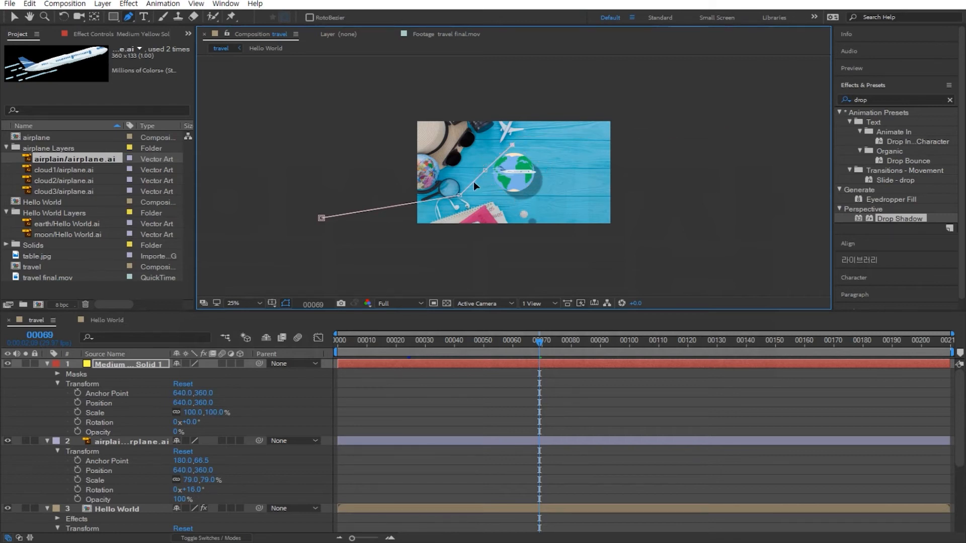
key(ctrl+z)
key(ctrl+z)
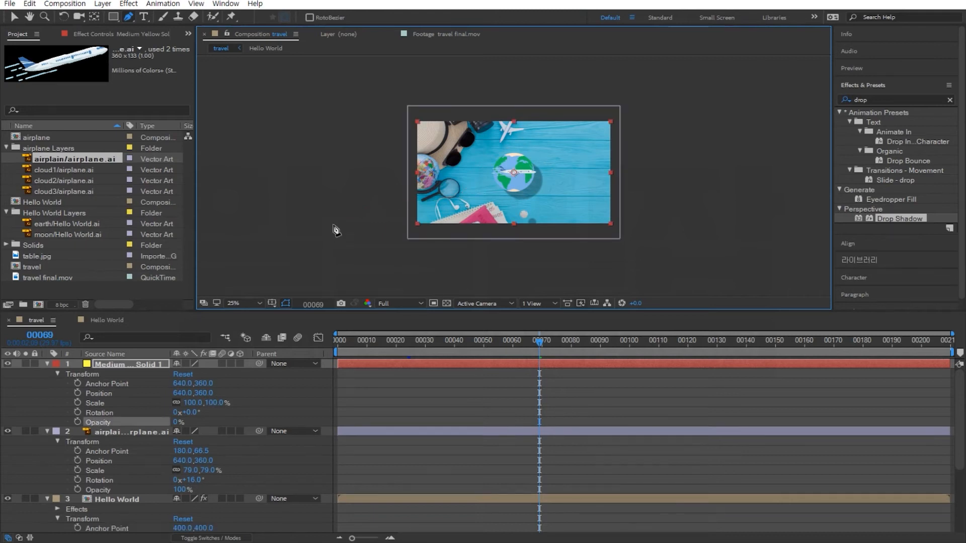
Draw a pen mask path on the solid from off-screen left, looping around the earth and exiting toward the upper right.
click(301, 219)
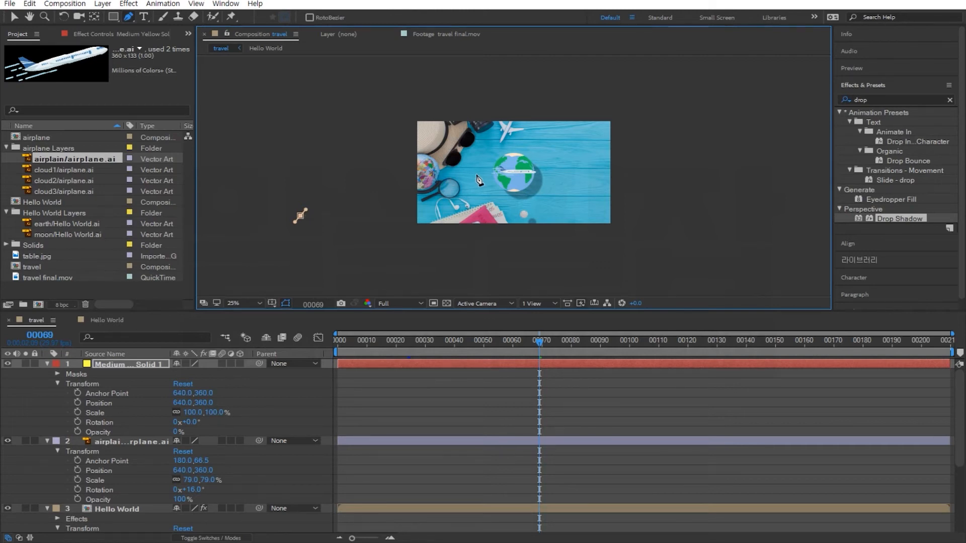
drag(476, 174, 479, 165)
click(515, 142)
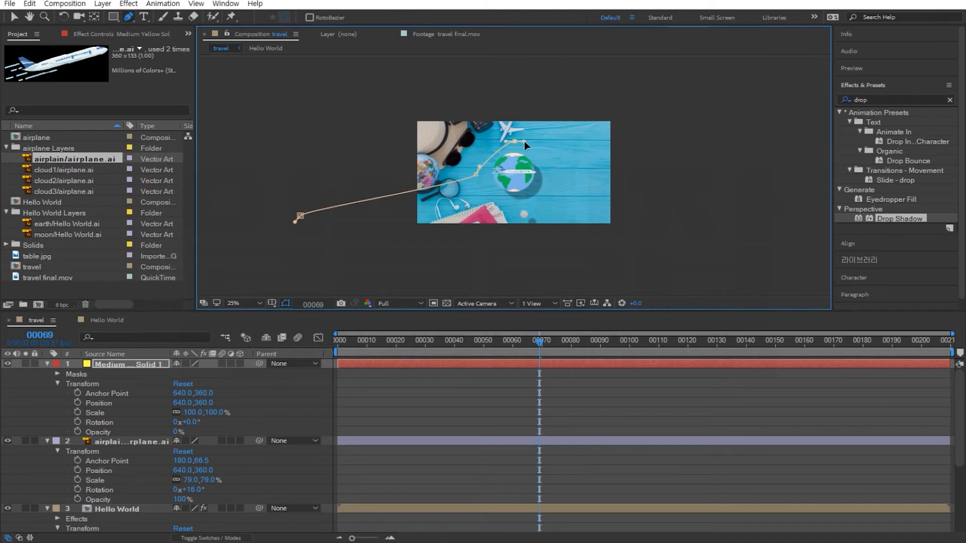
click(550, 173)
click(518, 203)
drag(519, 205, 482, 161)
click(505, 141)
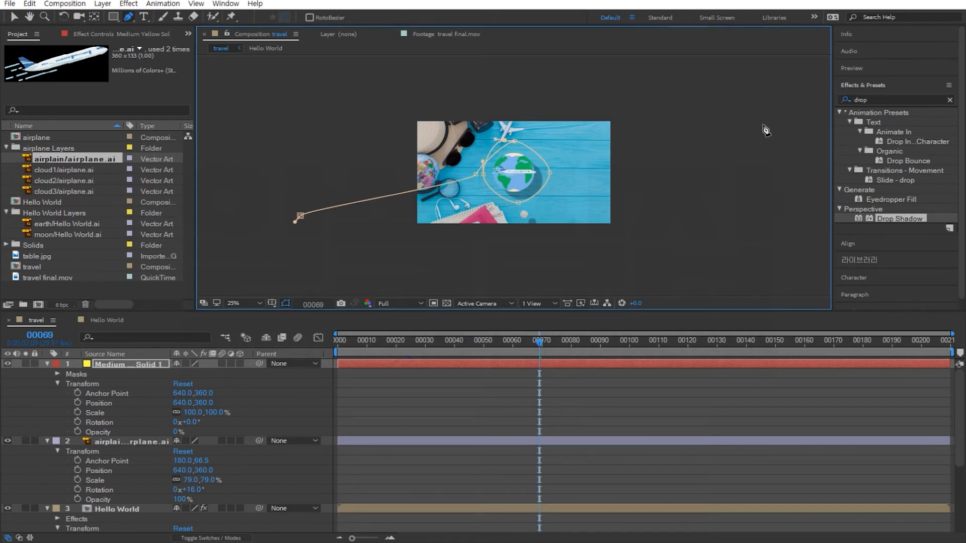
drag(752, 130, 764, 123)
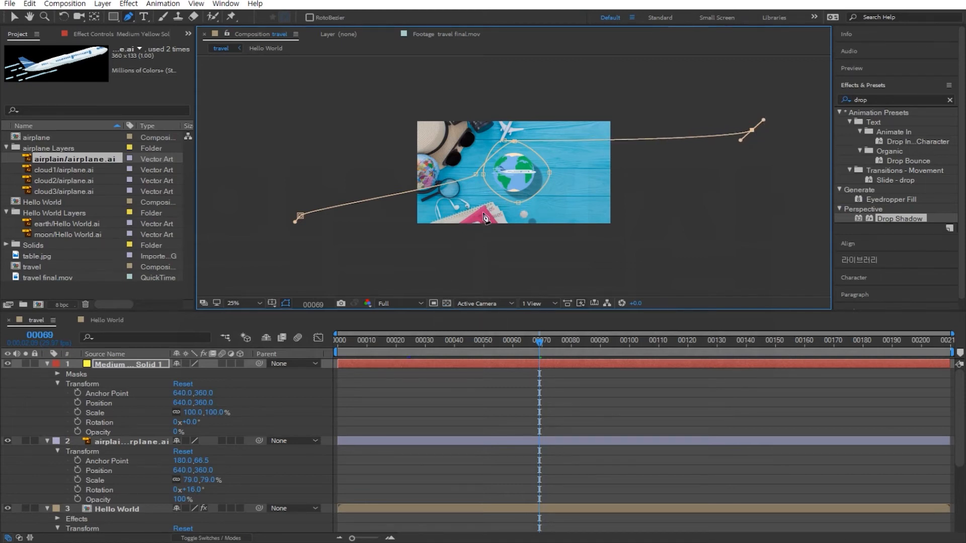
Adjust the bezier handles of the point at the top of the loop to smooth the curve above the earth.
scroll(543, 173, down, 1)
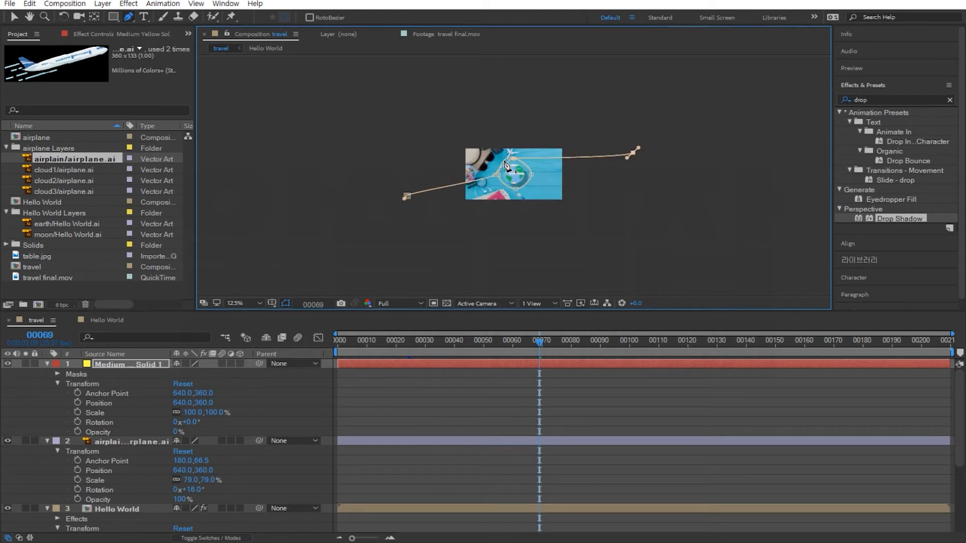
scroll(513, 171, up, 2)
scroll(578, 220, up, 1)
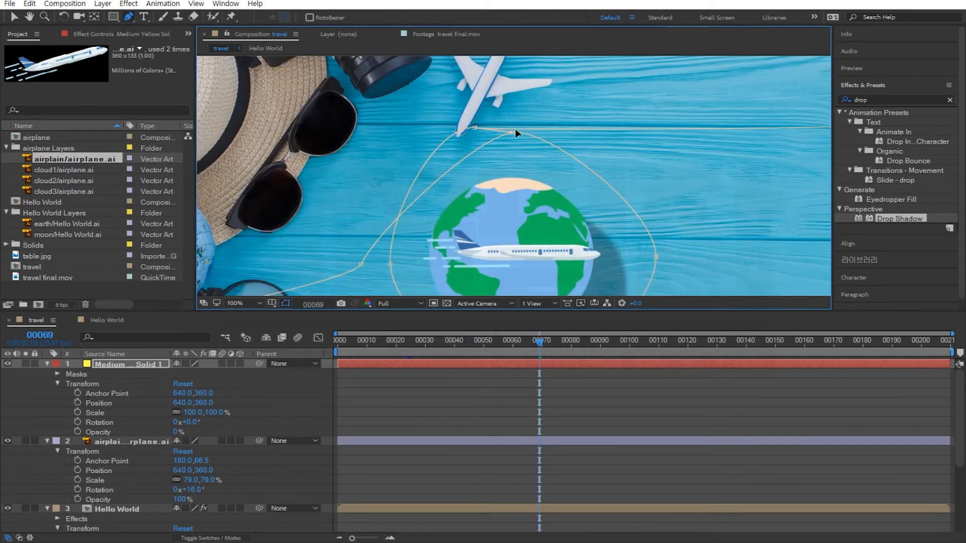
click(476, 127)
drag(475, 128, 515, 127)
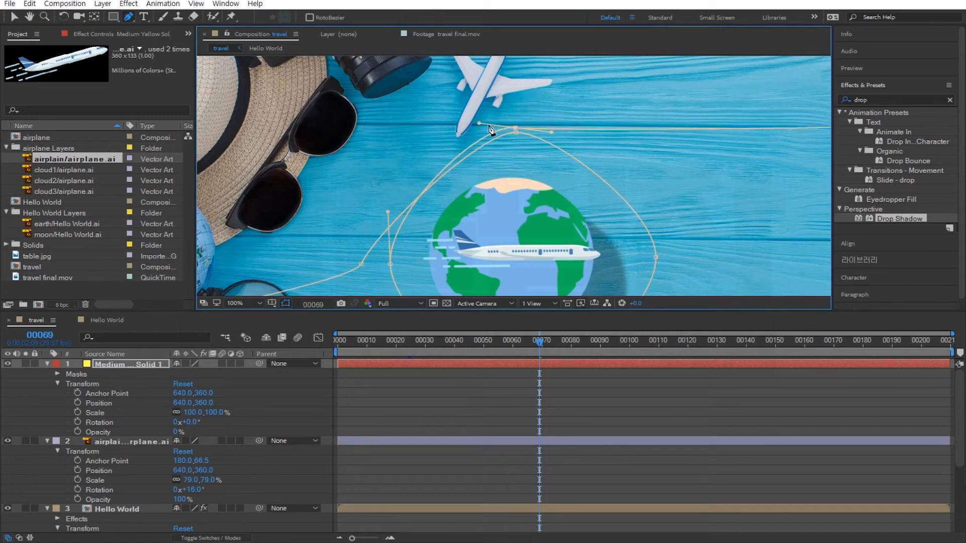
drag(479, 122, 437, 128)
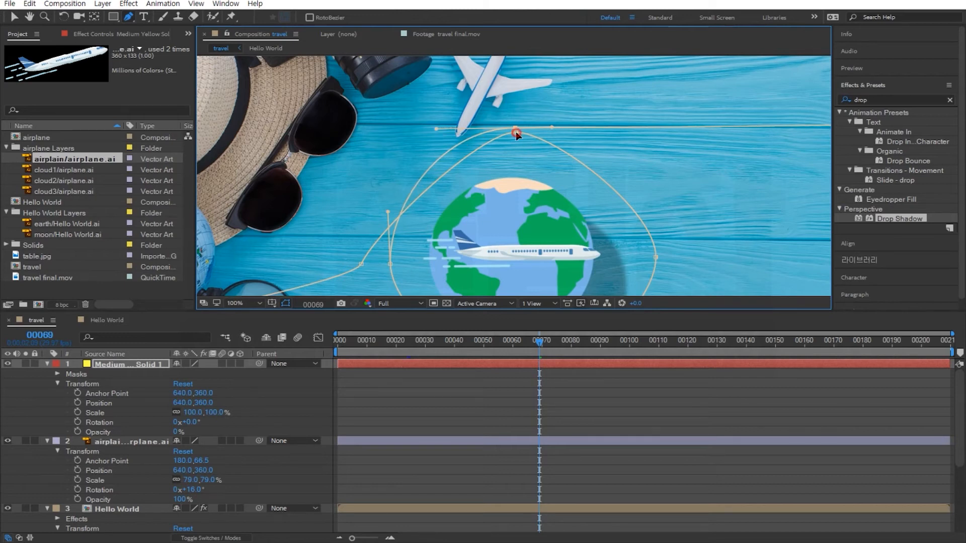
drag(515, 131, 587, 131)
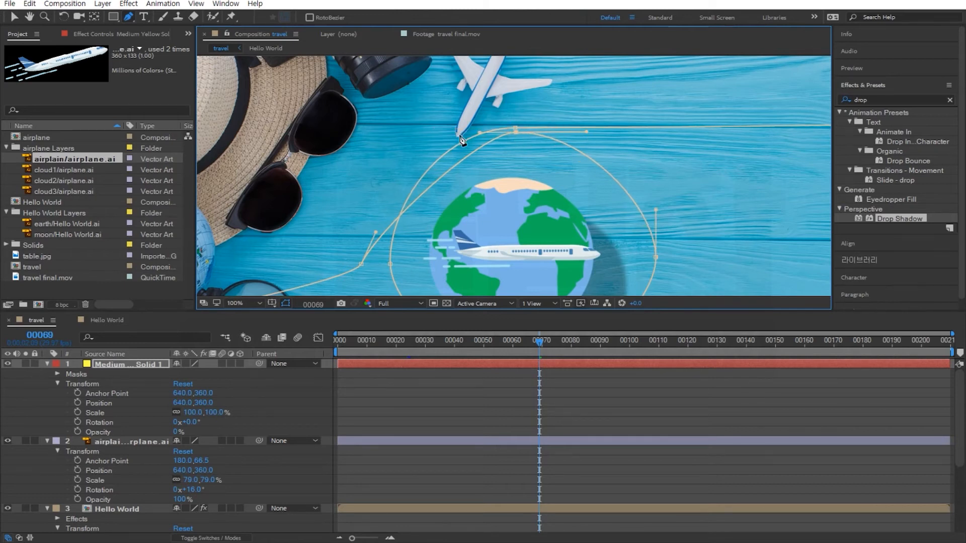
drag(479, 132, 407, 131)
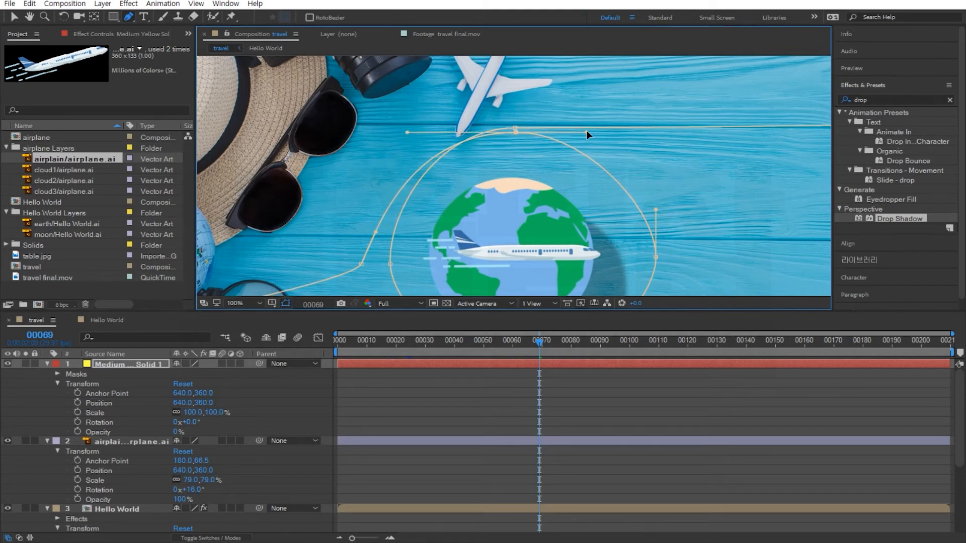
drag(587, 131, 620, 132)
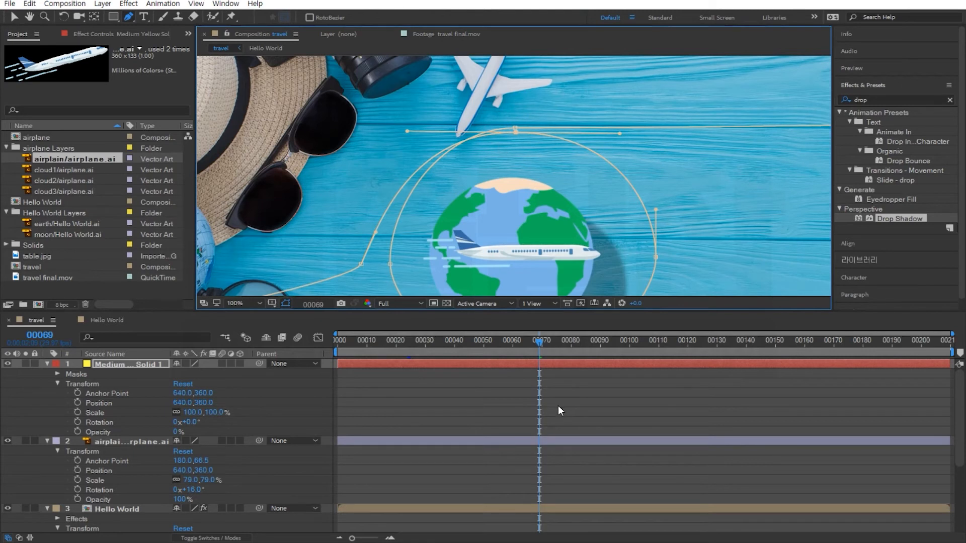
Pull out bezier handles on the loop's right point to round that side of the path.
key(h)
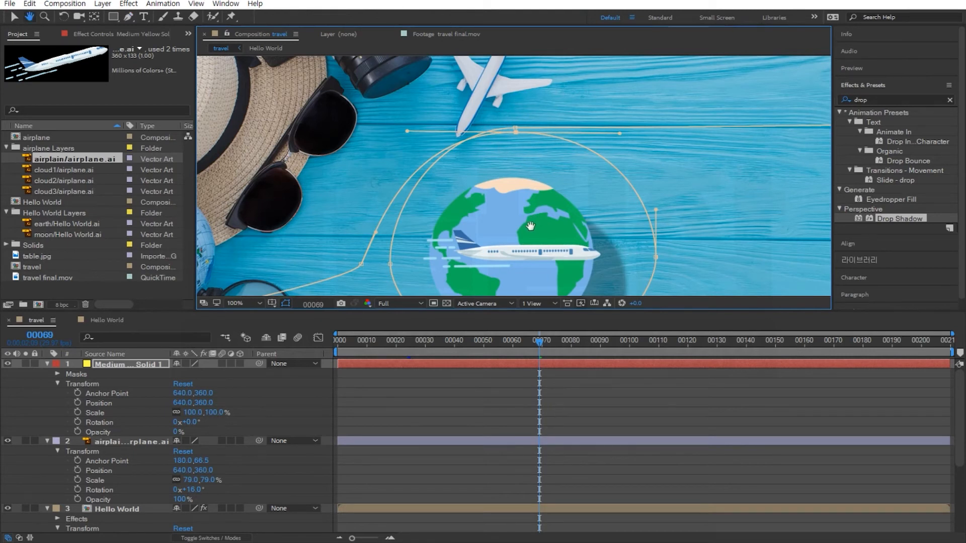
drag(526, 233, 524, 180)
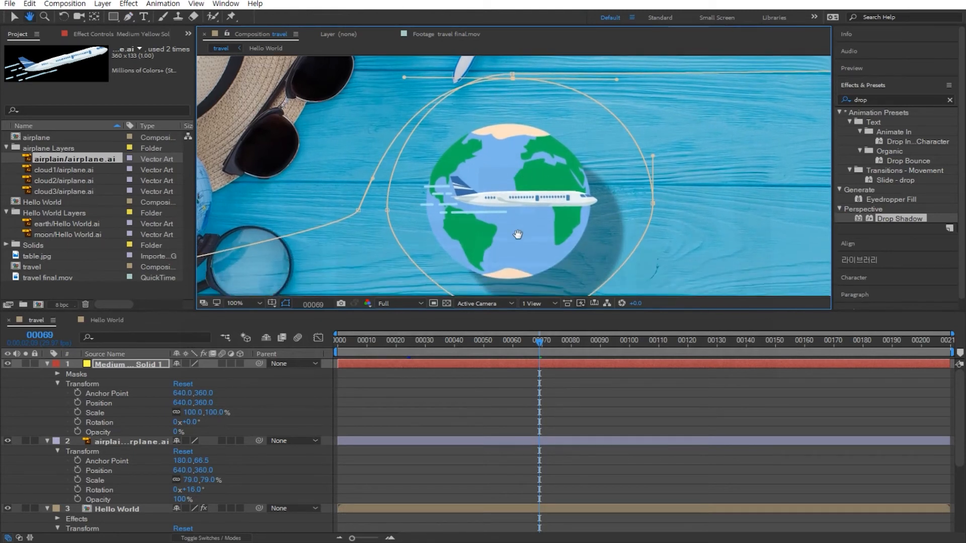
drag(517, 230, 523, 183)
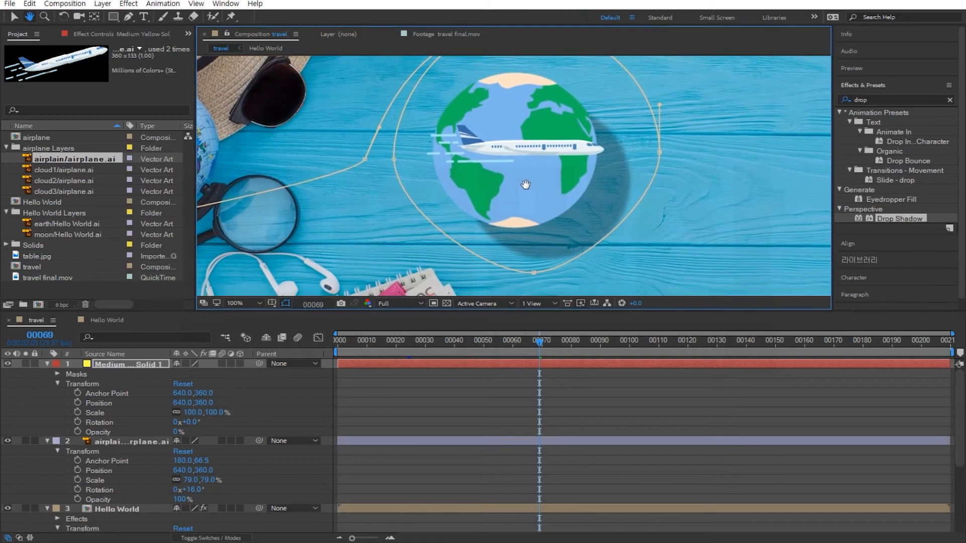
key(g)
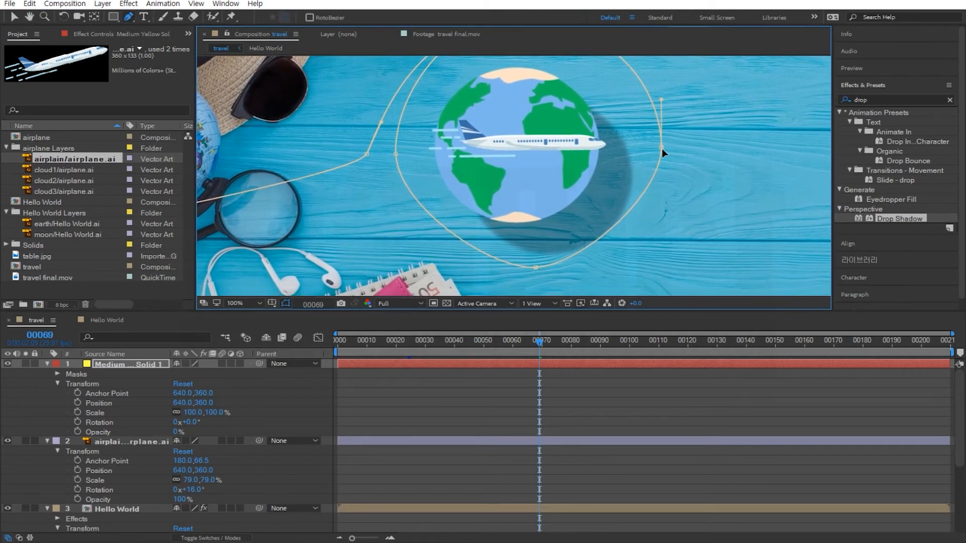
drag(662, 149, 661, 209)
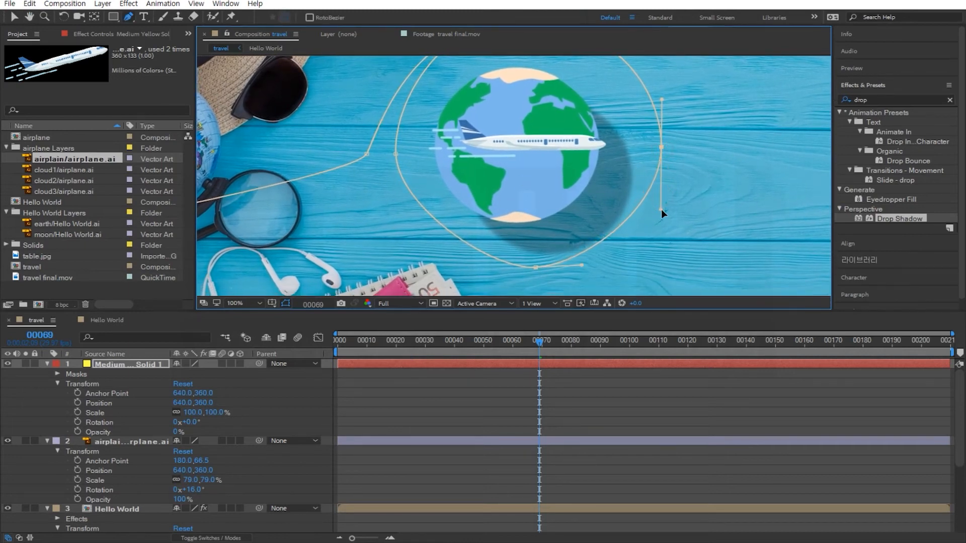
Adjust the bezier handles of the point at the bottom of the loop to round the curve below the earth.
click(536, 266)
drag(537, 268, 454, 264)
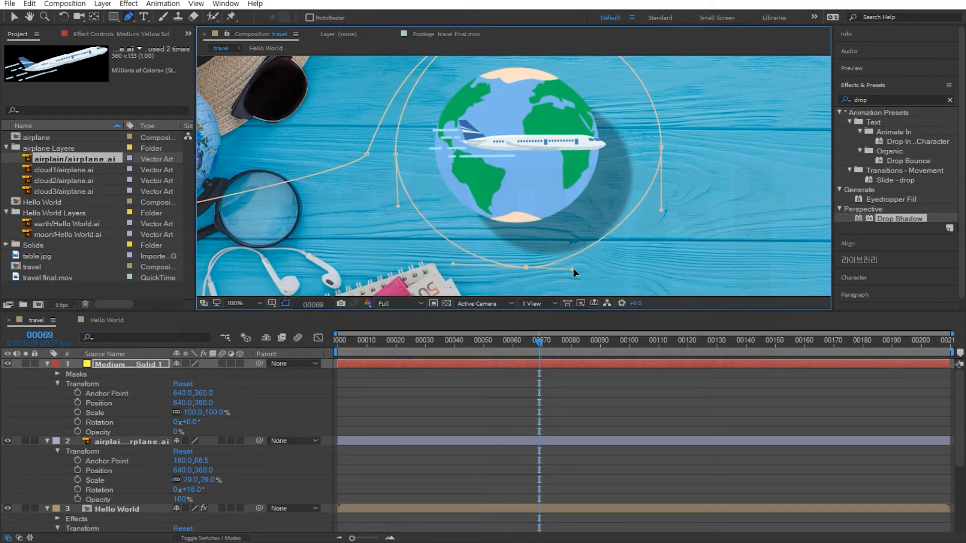
drag(573, 268, 600, 264)
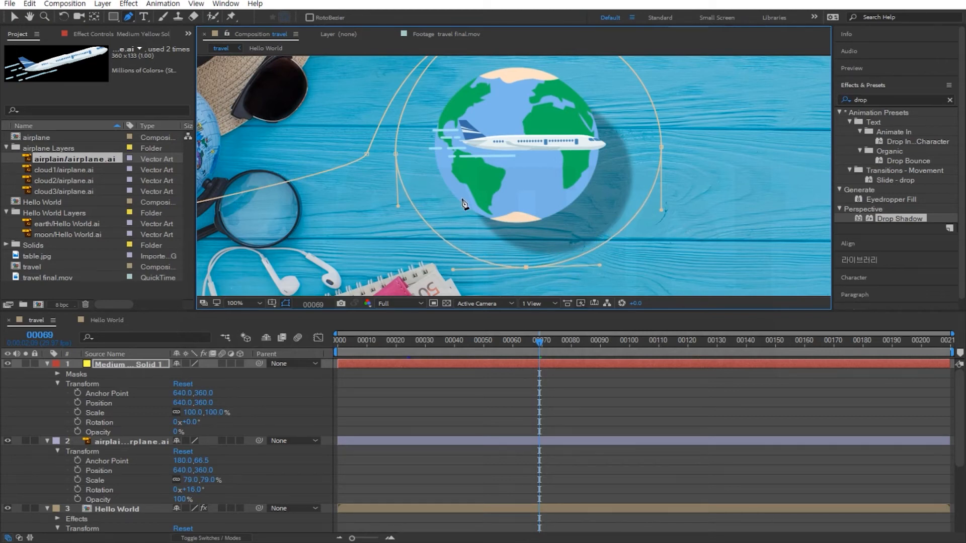
Reshape the path's left side, moving the entry point down-left and adjusting its handles toward the loop.
drag(396, 154, 378, 148)
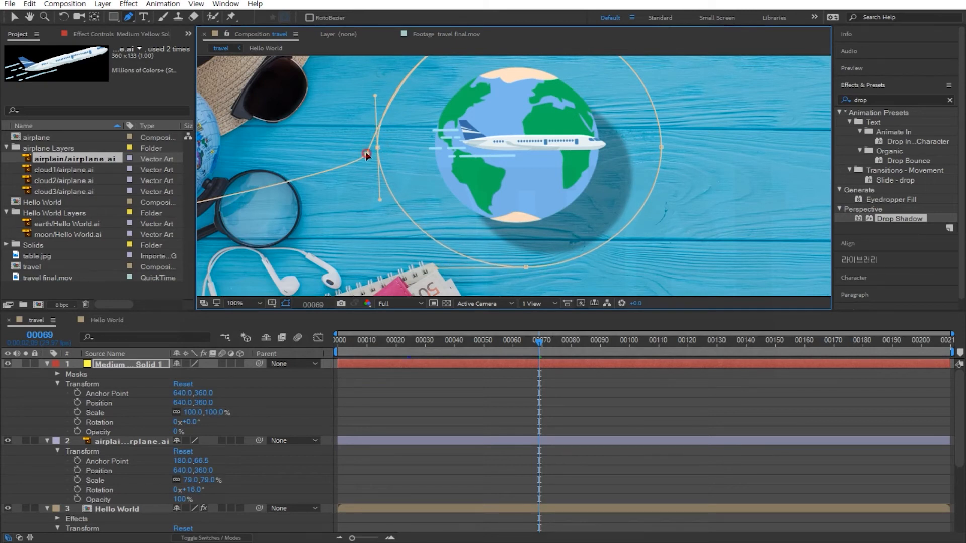
drag(366, 153, 282, 189)
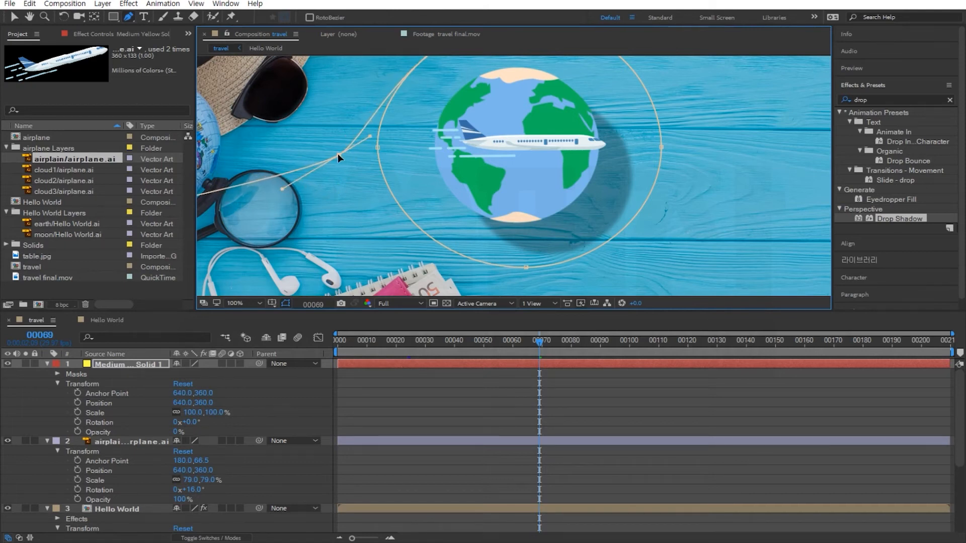
drag(337, 153, 363, 125)
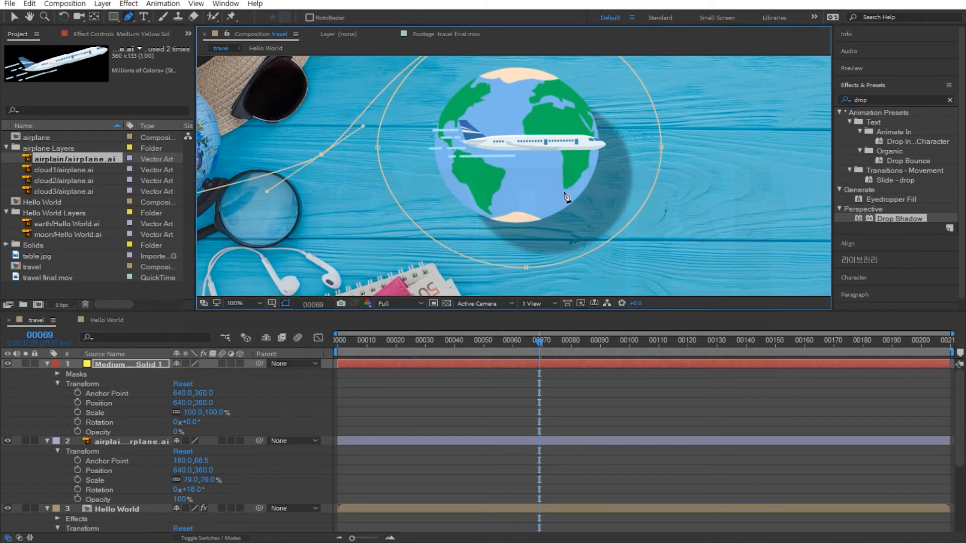
Adjust the handle of the path's end point beyond the upper right of the frame to straighten its exit.
key(h)
drag(390, 212, 639, 197)
drag(463, 209, 653, 210)
drag(466, 236, 551, 197)
scroll(539, 197, up, 1)
key(g)
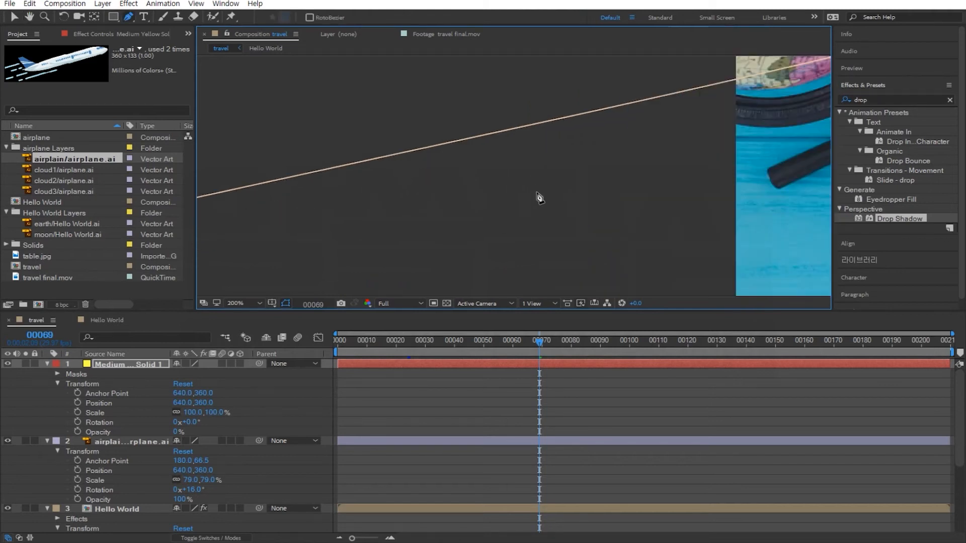
scroll(539, 198, down, 4)
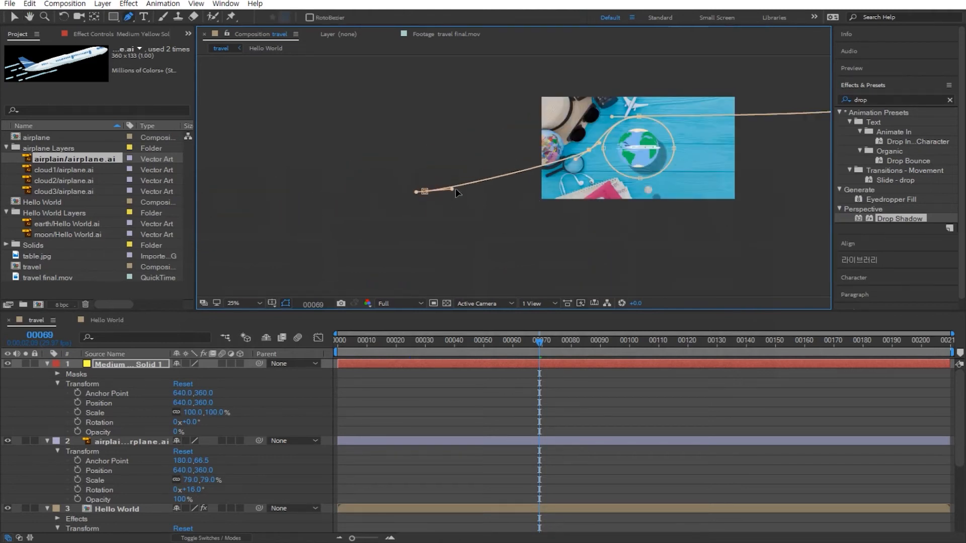
key(h)
drag(746, 175, 589, 191)
key(g)
click(714, 123)
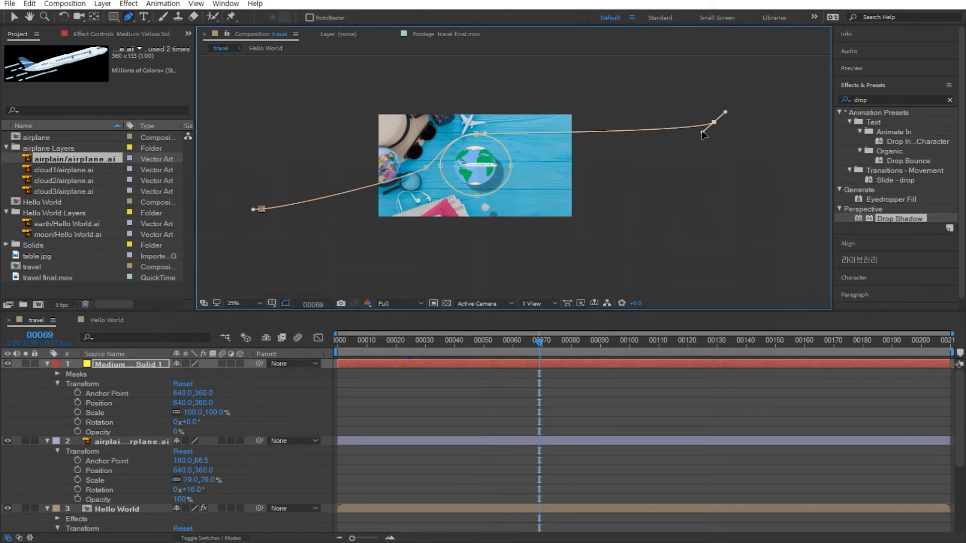
drag(703, 132, 687, 132)
scroll(513, 211, up, 5)
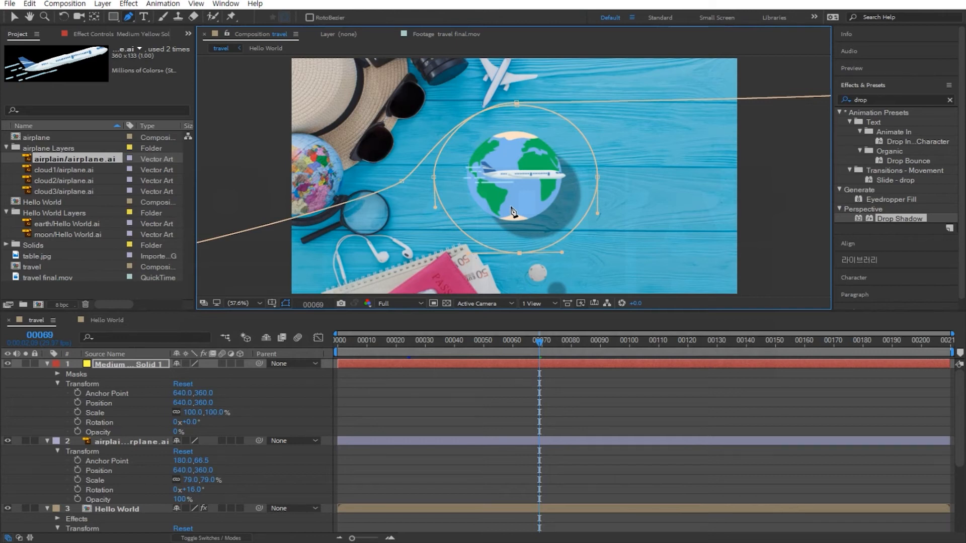
Copy the solid's Mask 1 path and paste it into the airplane layer's Position at frame 0.
click(147, 364)
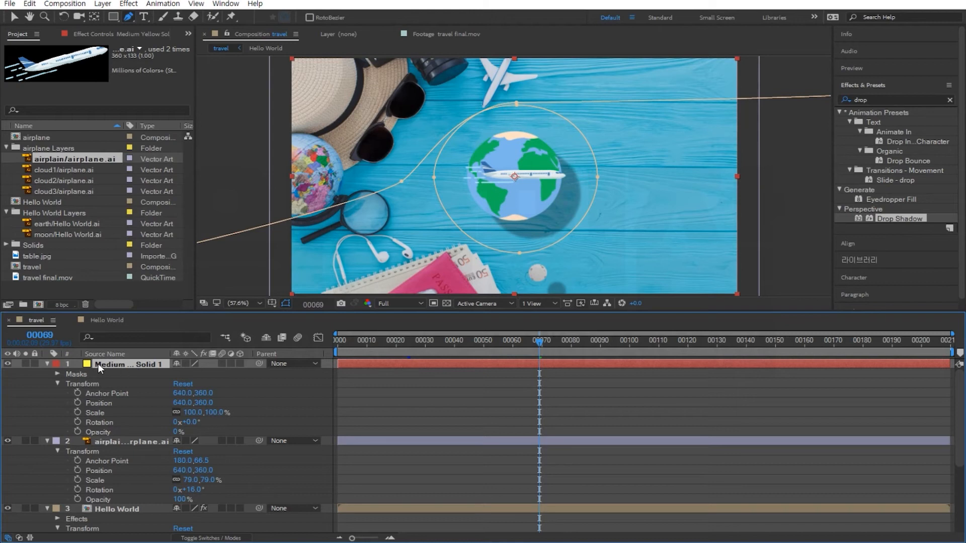
click(59, 373)
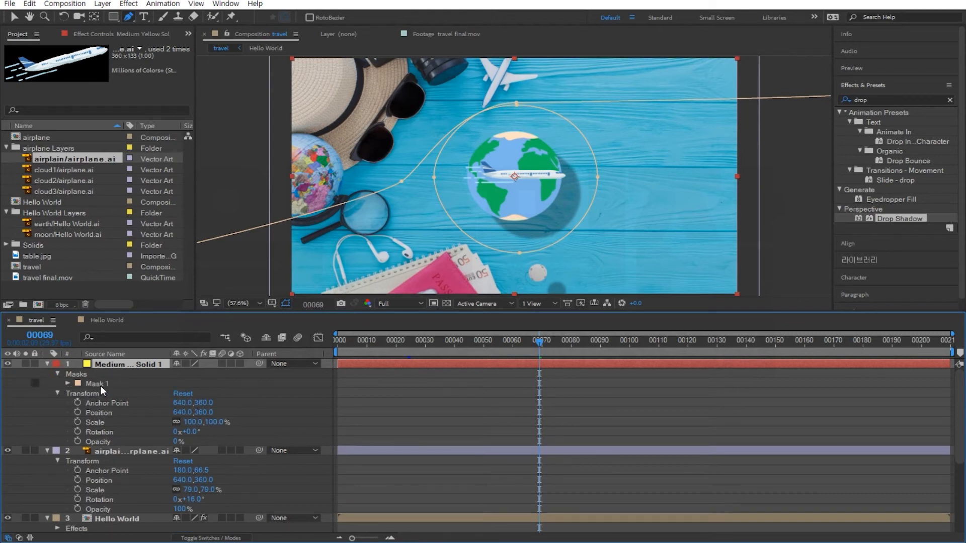
click(78, 373)
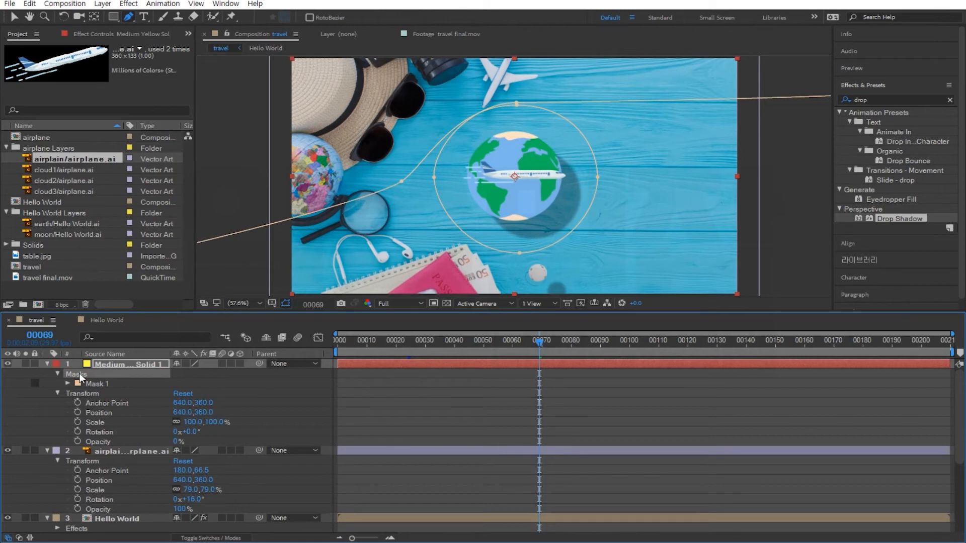
click(97, 384)
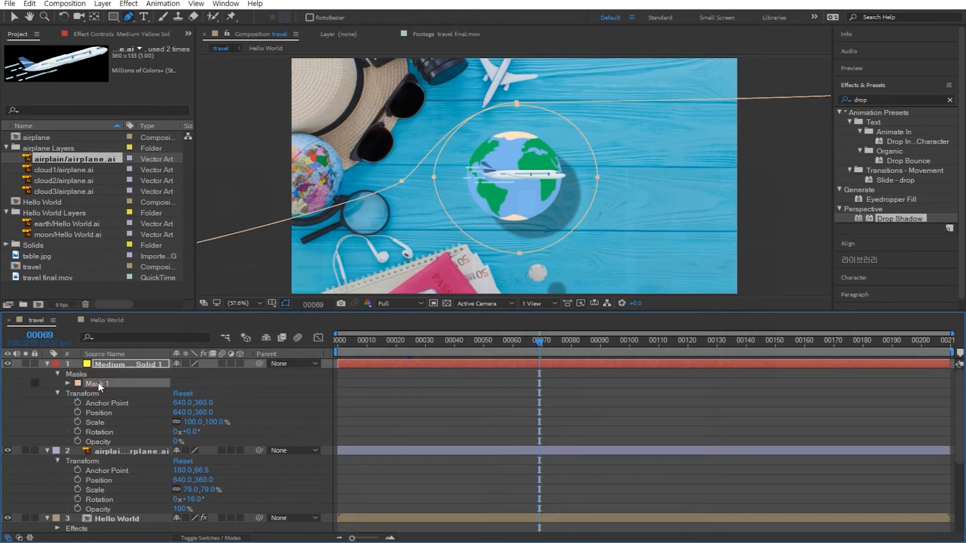
click(68, 383)
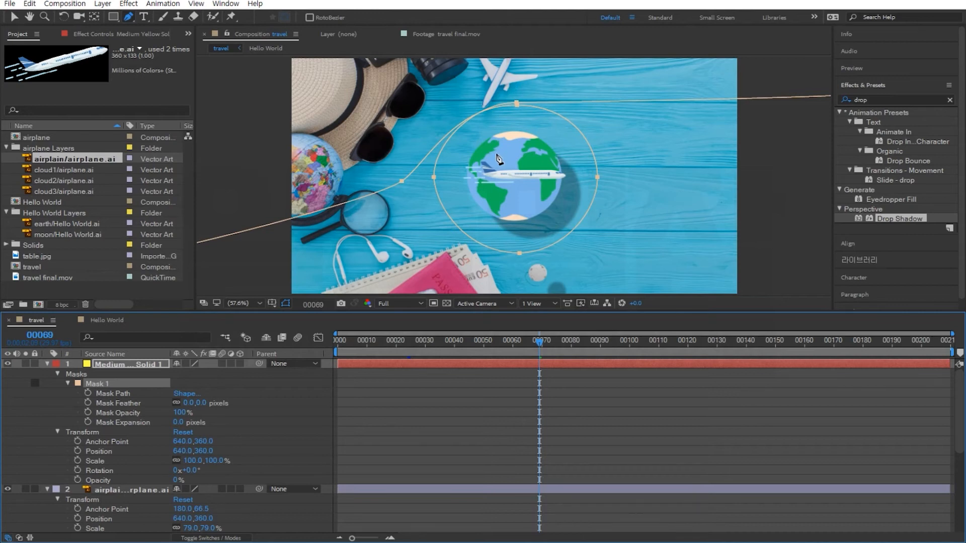
click(14, 17)
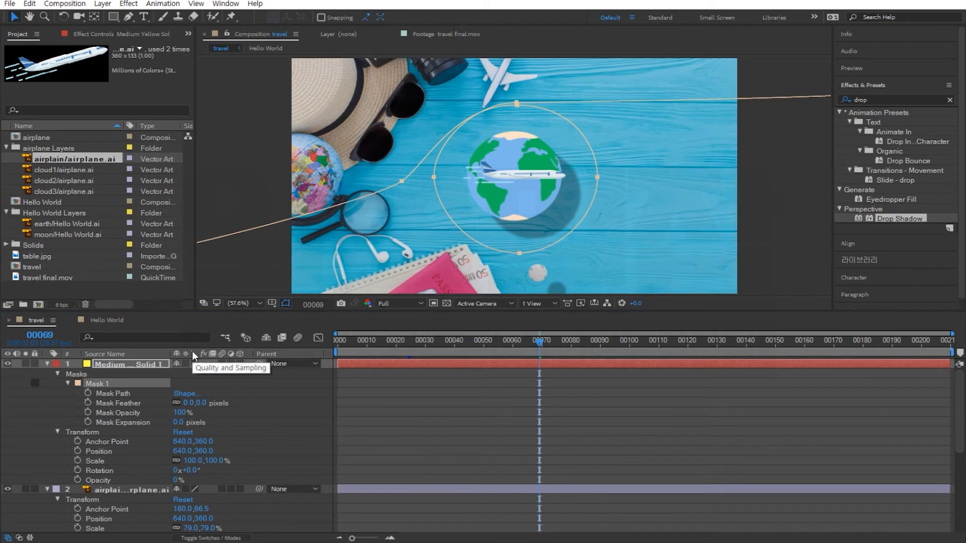
click(117, 395)
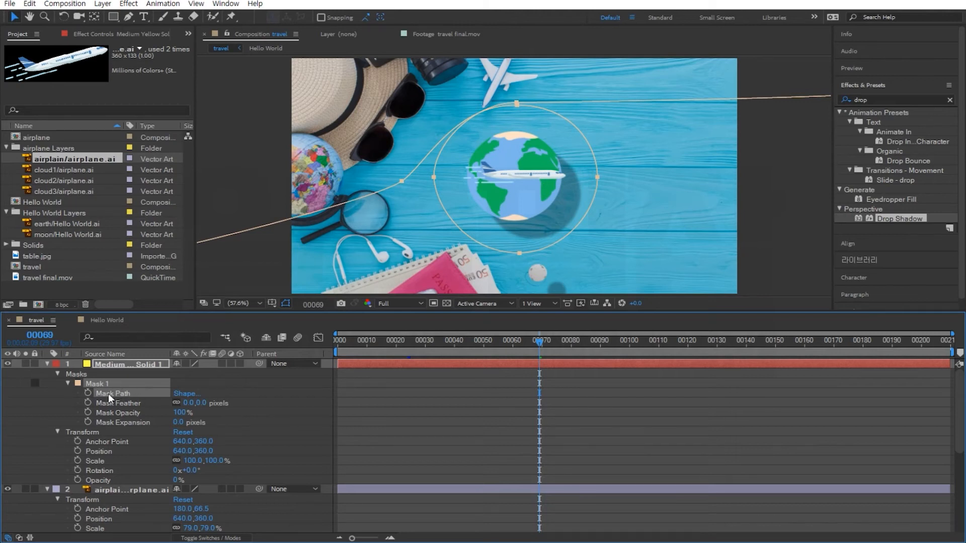
click(47, 363)
click(133, 374)
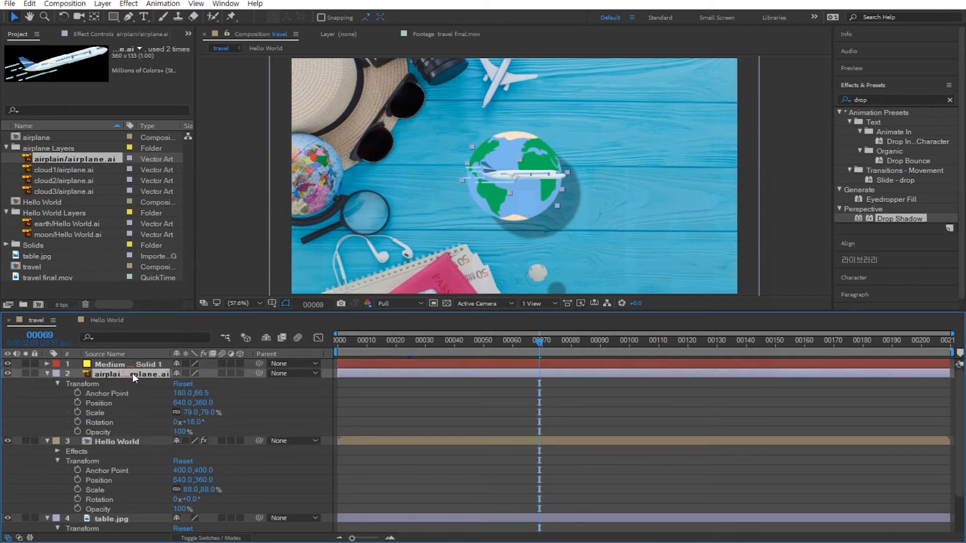
click(104, 402)
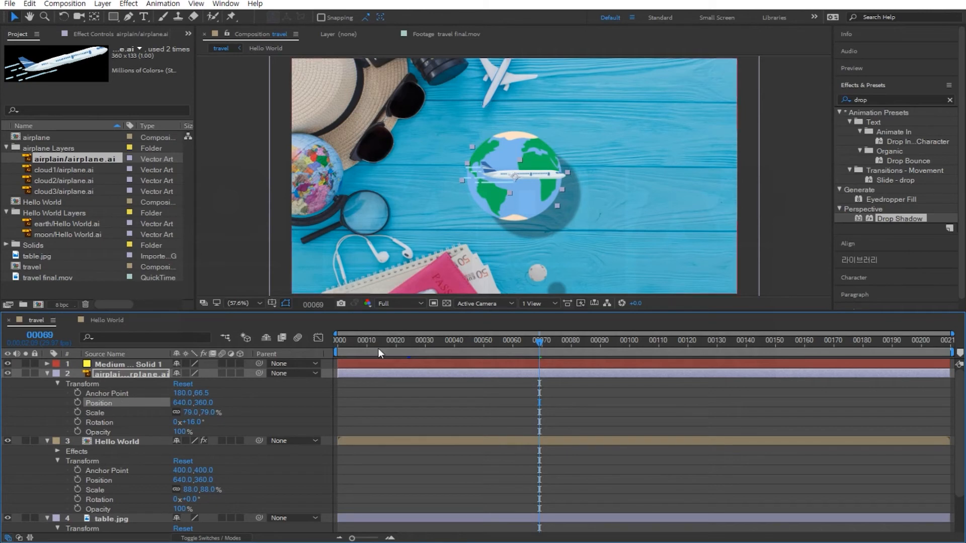
drag(539, 342, 317, 340)
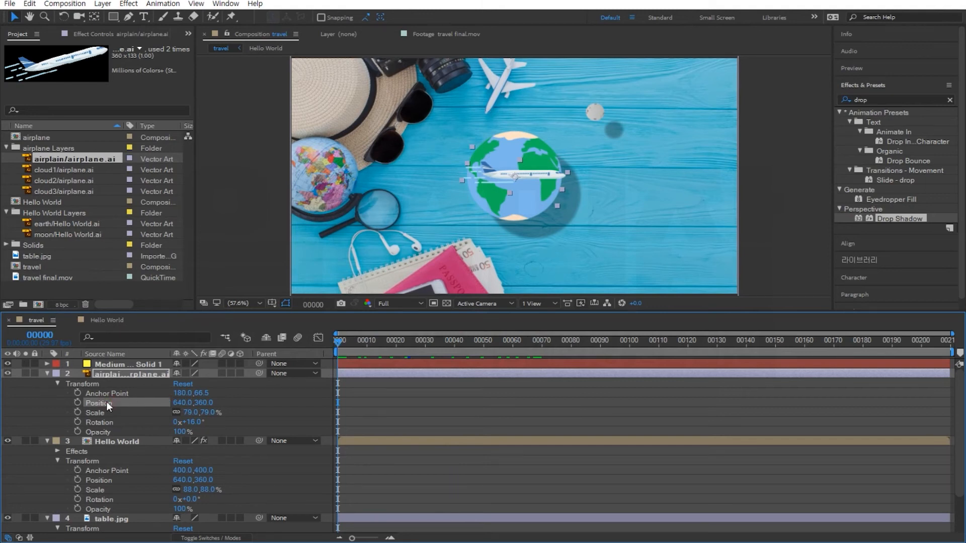
key(ctrl+v)
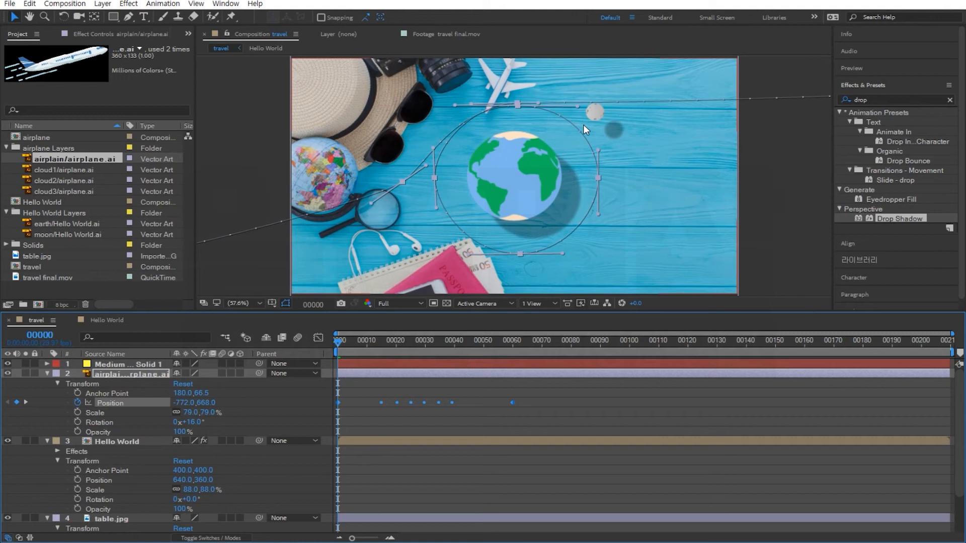
Move the airplane's last Position keyframe to about frame 150 and extend the work area end to match.
key(space)
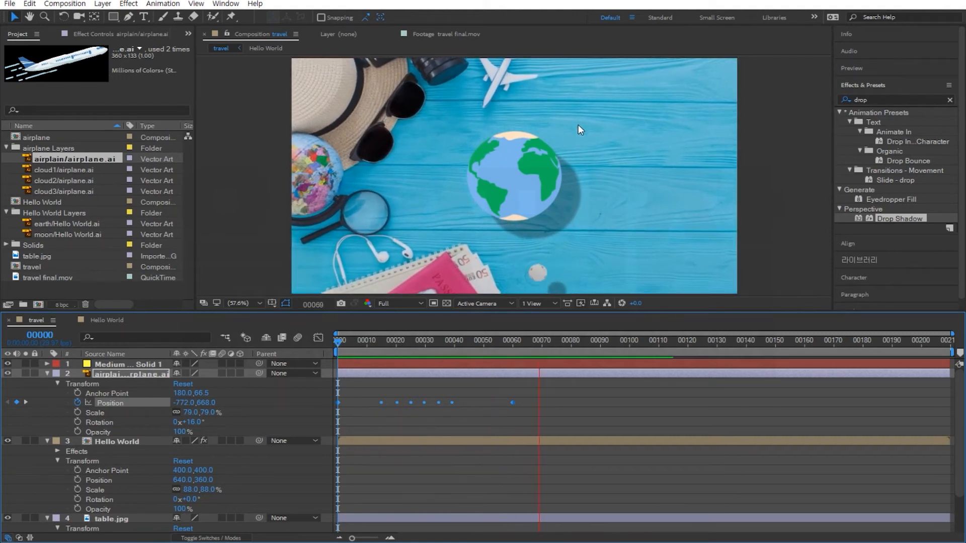
key(space)
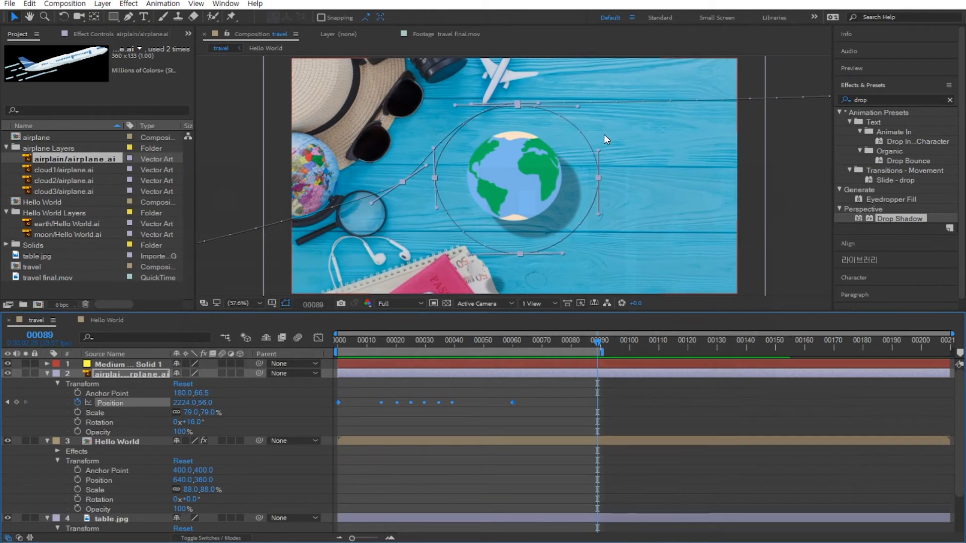
key(space)
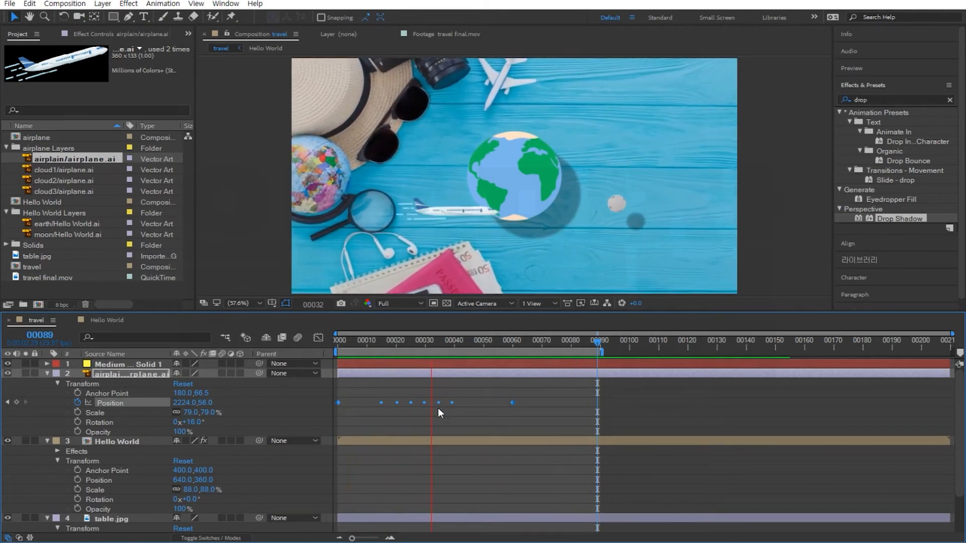
key(space)
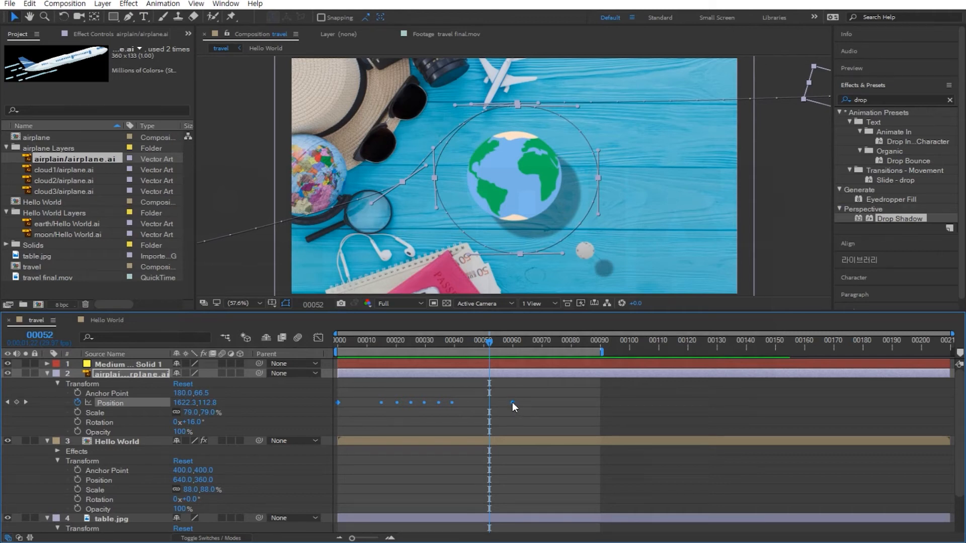
drag(513, 402, 777, 409)
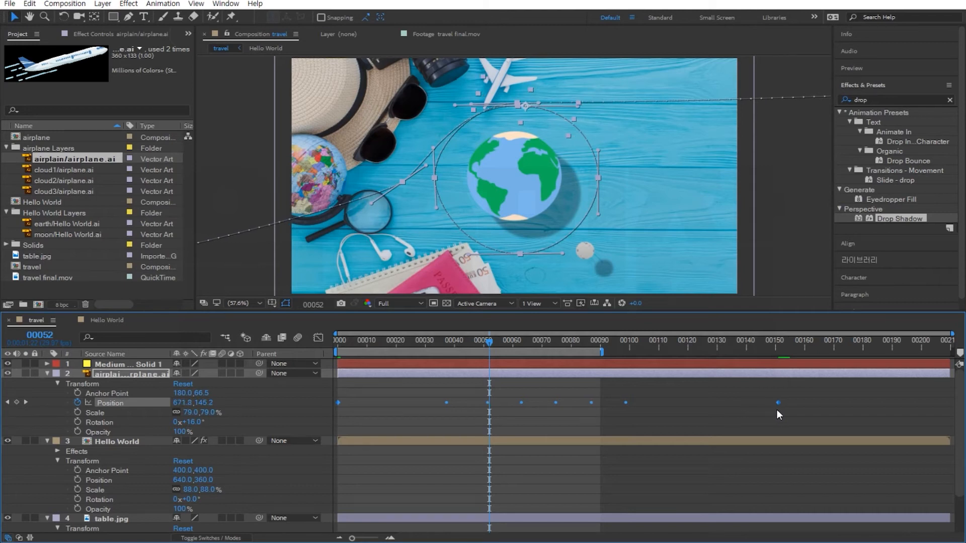
drag(606, 352, 788, 358)
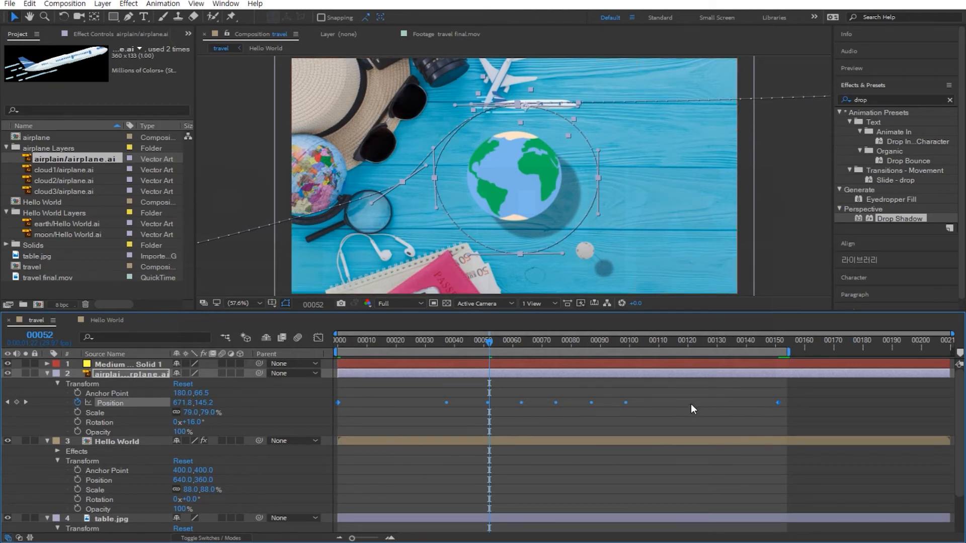
key(space)
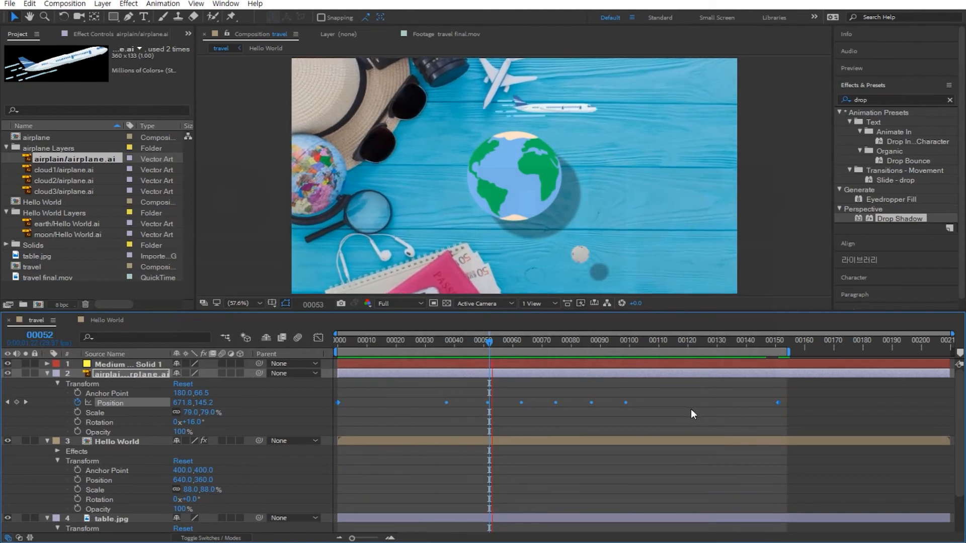
Set the airplane layer's auto-orientation to Orient Along Path.
click(102, 4)
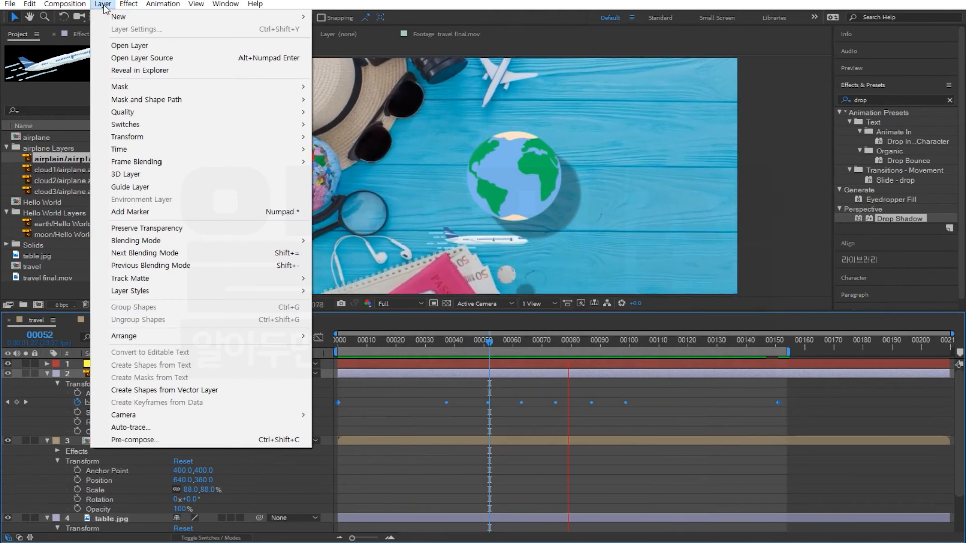
mouse_move(153, 136)
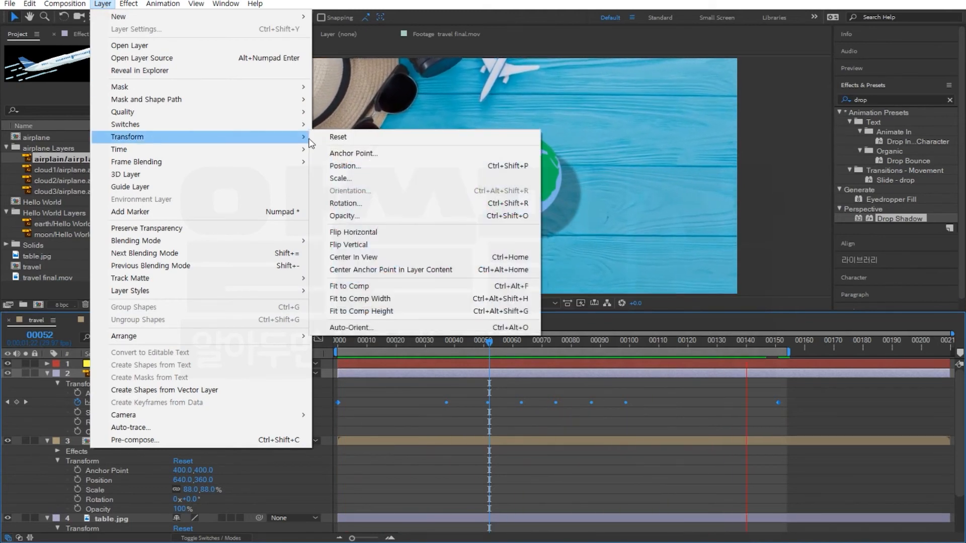
click(345, 328)
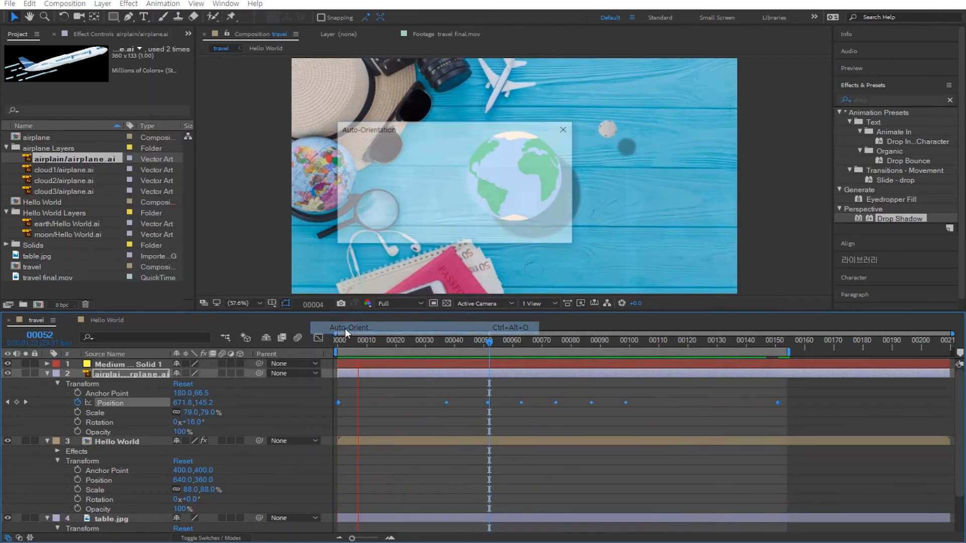
click(360, 177)
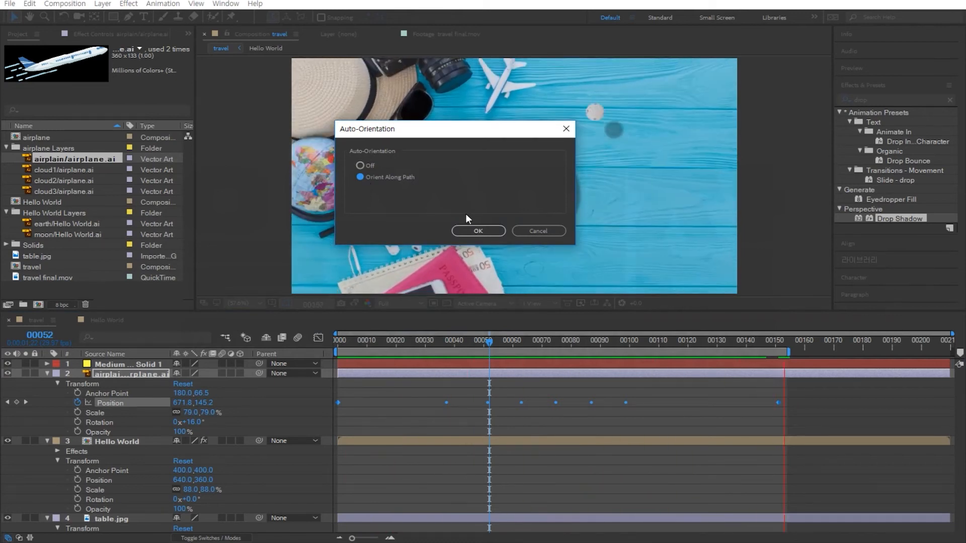
click(468, 230)
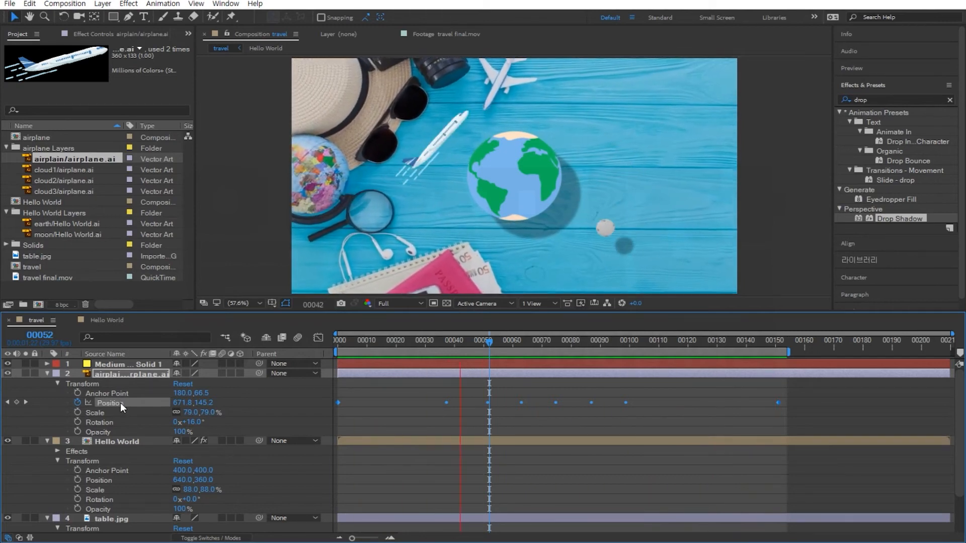
Preview the flight animation with the solid's mask path shown.
click(47, 365)
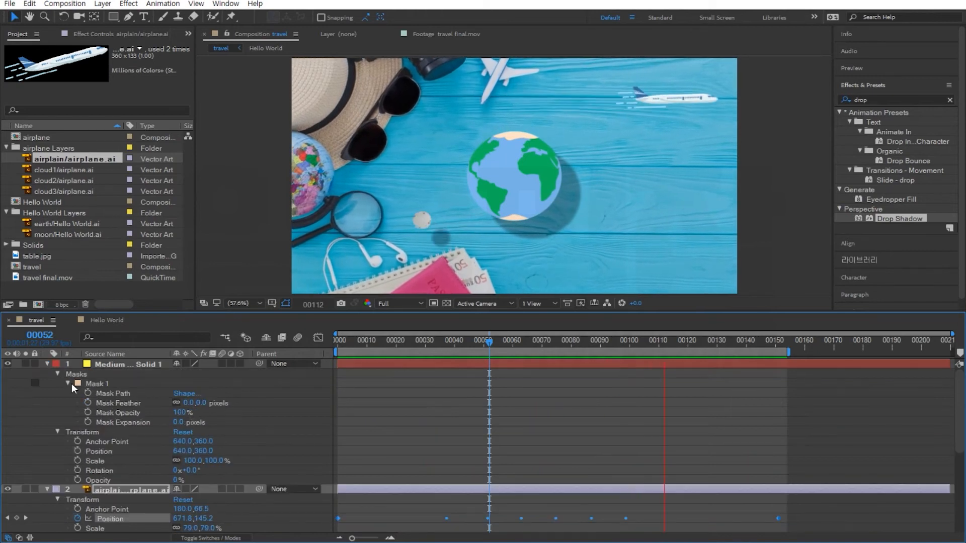
click(115, 394)
key(space)
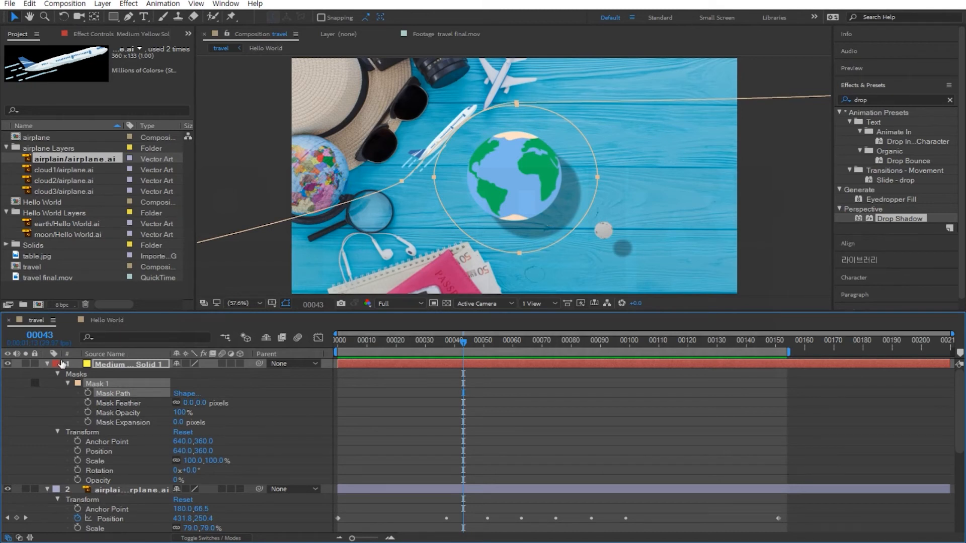
click(47, 363)
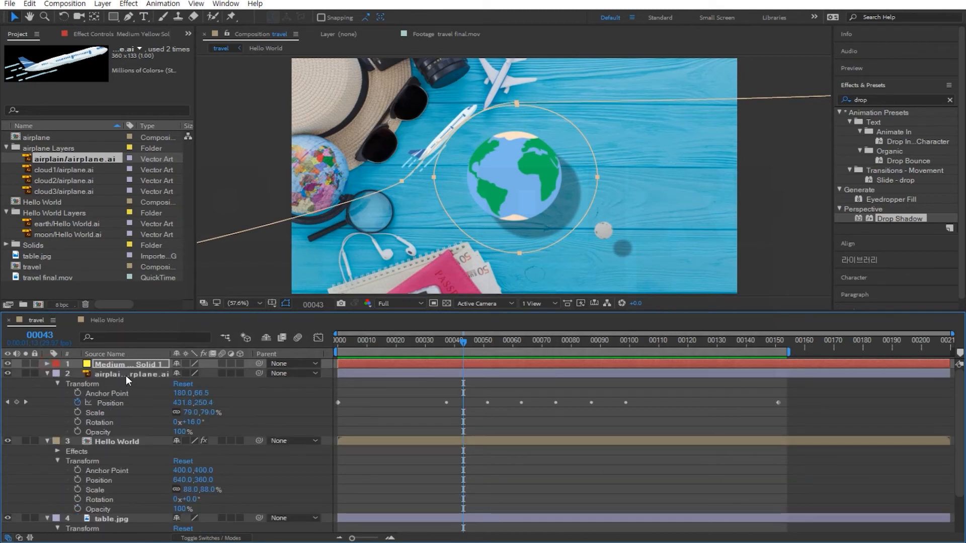
Create a text layer over the earth at frame 0 reading "let's go travel".
click(126, 376)
click(119, 400)
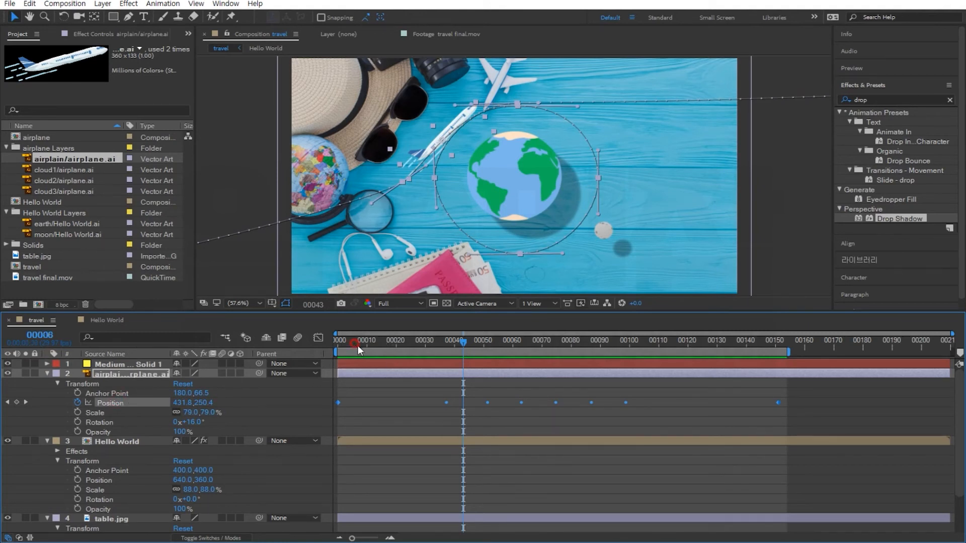
drag(358, 340, 329, 343)
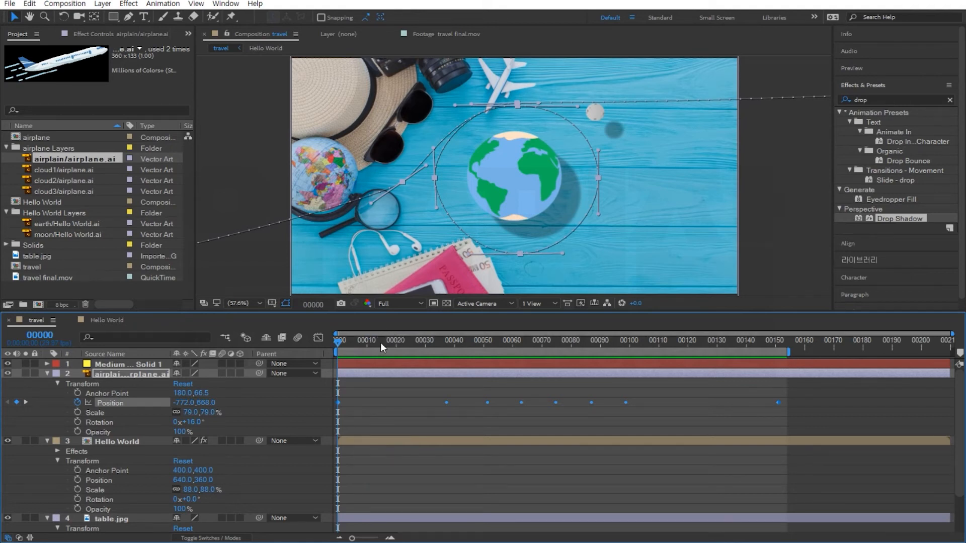
click(145, 16)
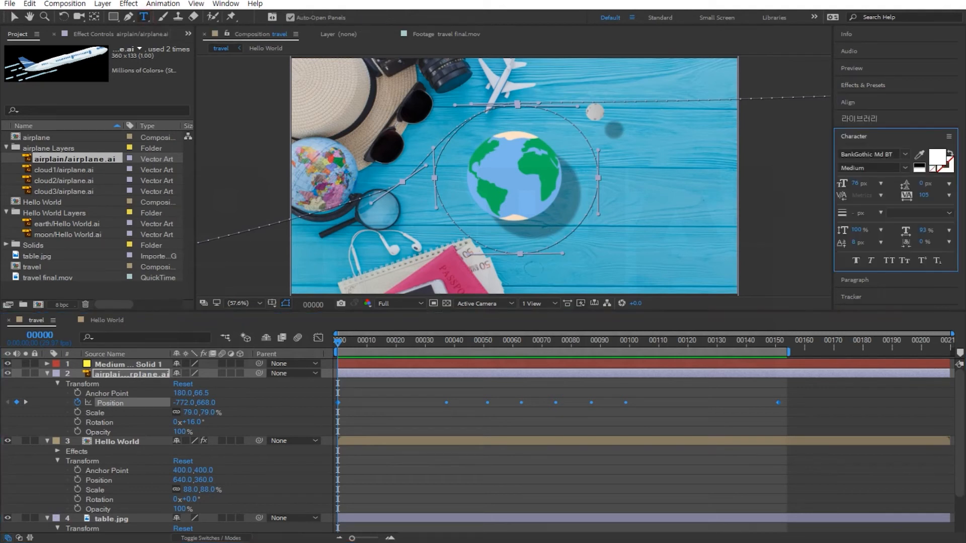
click(476, 175)
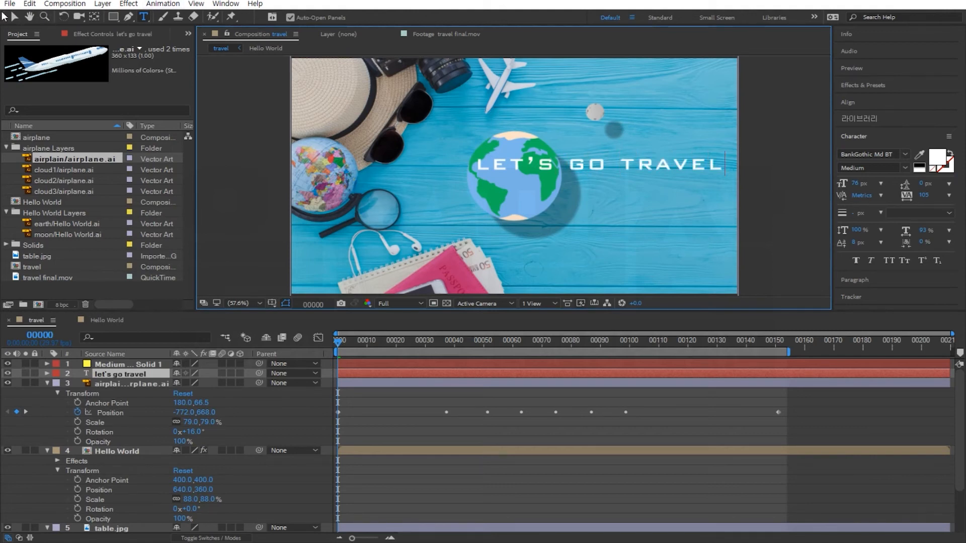
Move the title text onto the earth and set its font to Century Schoolbook.
click(13, 18)
drag(614, 162, 535, 171)
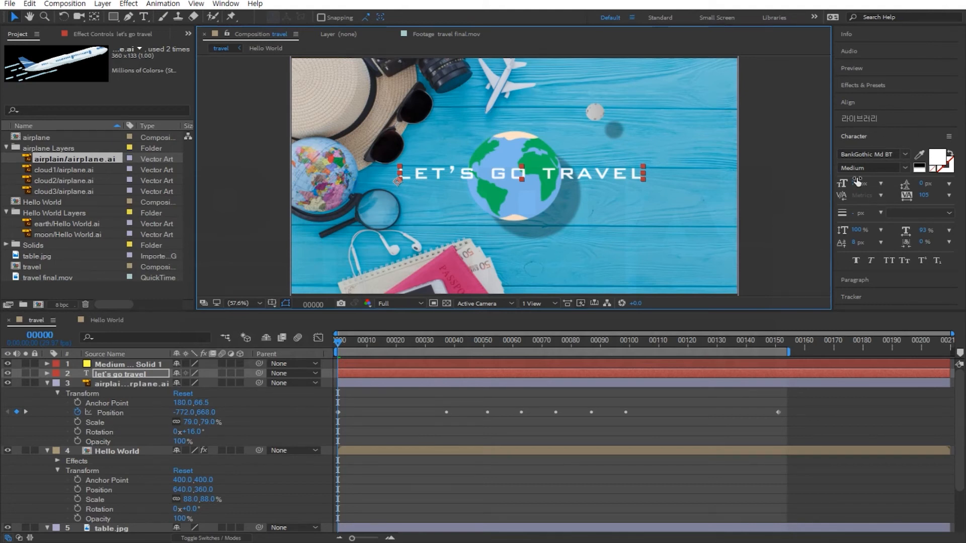
click(906, 156)
scroll(856, 248, up, 1)
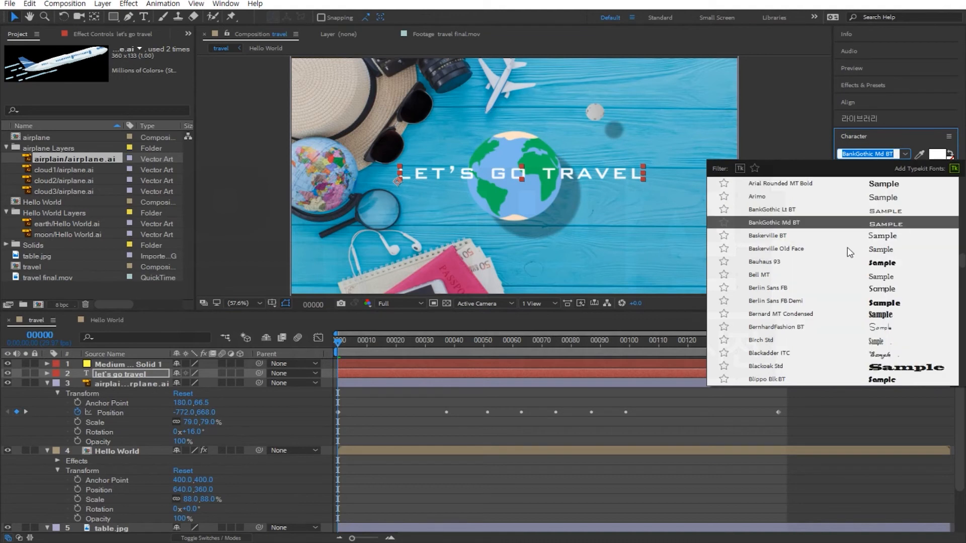
scroll(847, 247, up, 2)
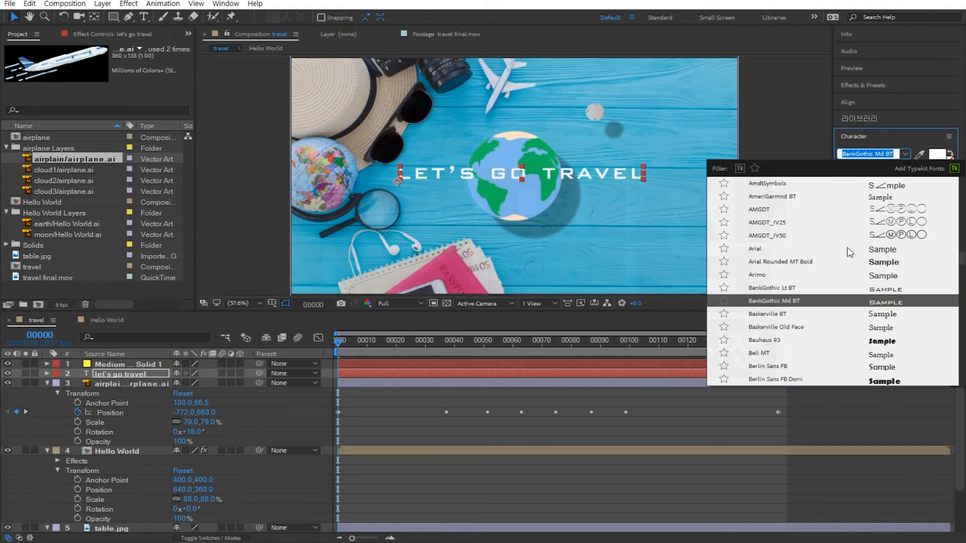
scroll(847, 246, down, 5)
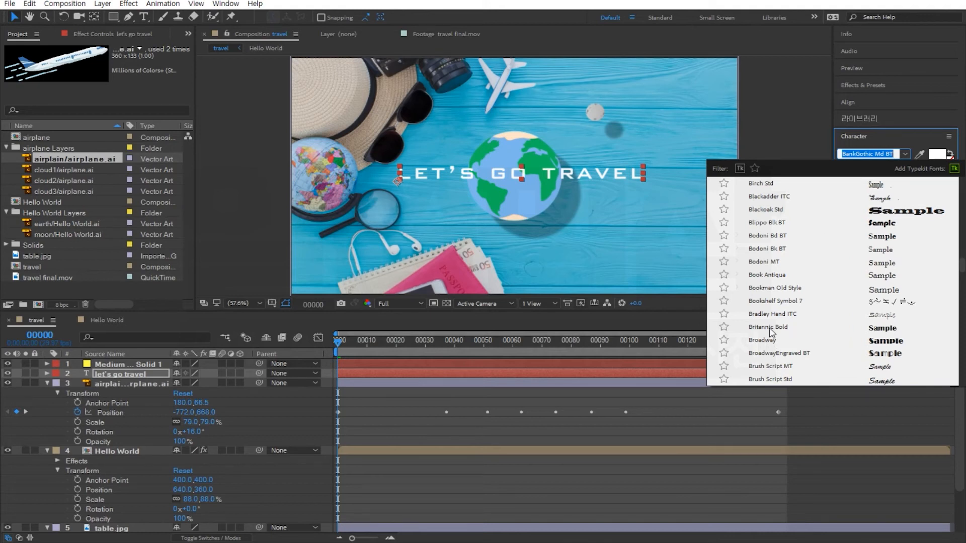
scroll(765, 240, down, 3)
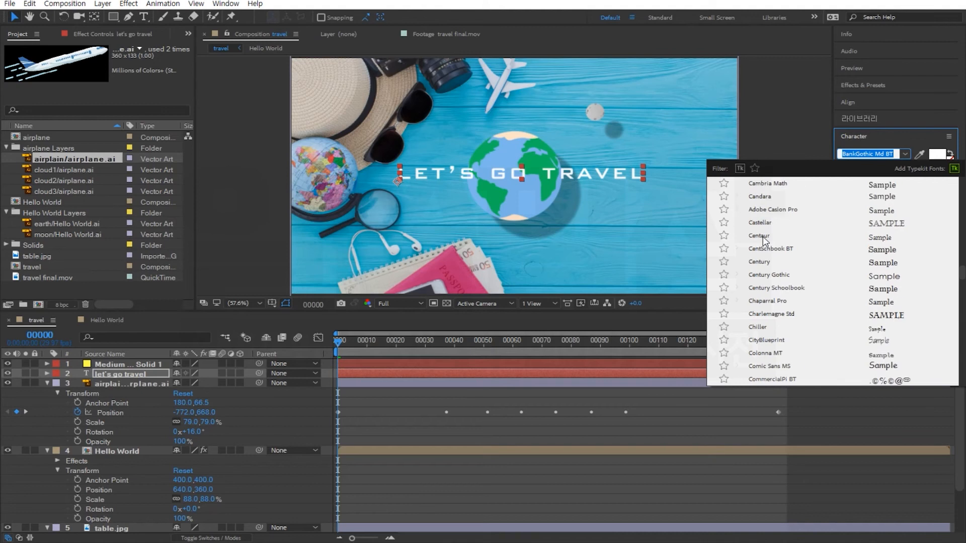
click(793, 288)
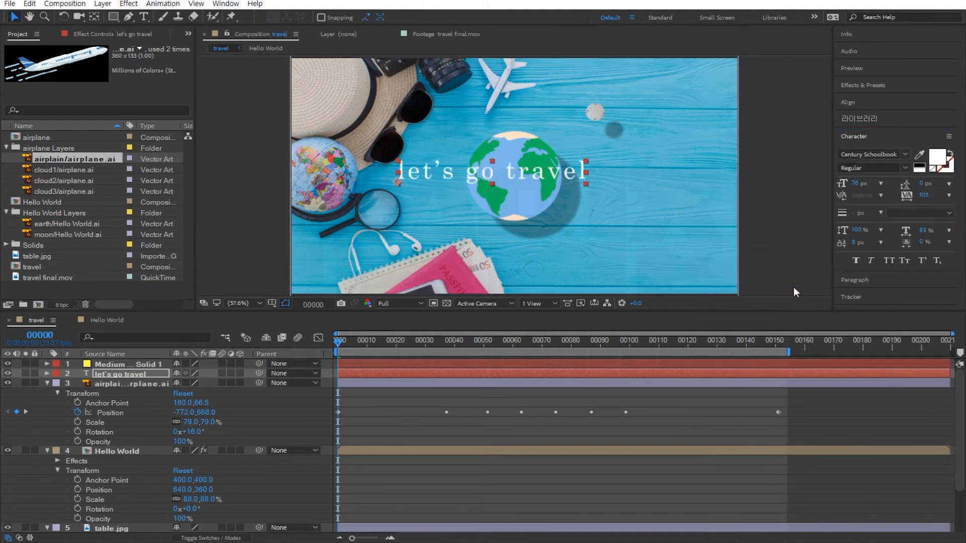
Change the title font to CommercialScript BT with the Regular style.
click(904, 153)
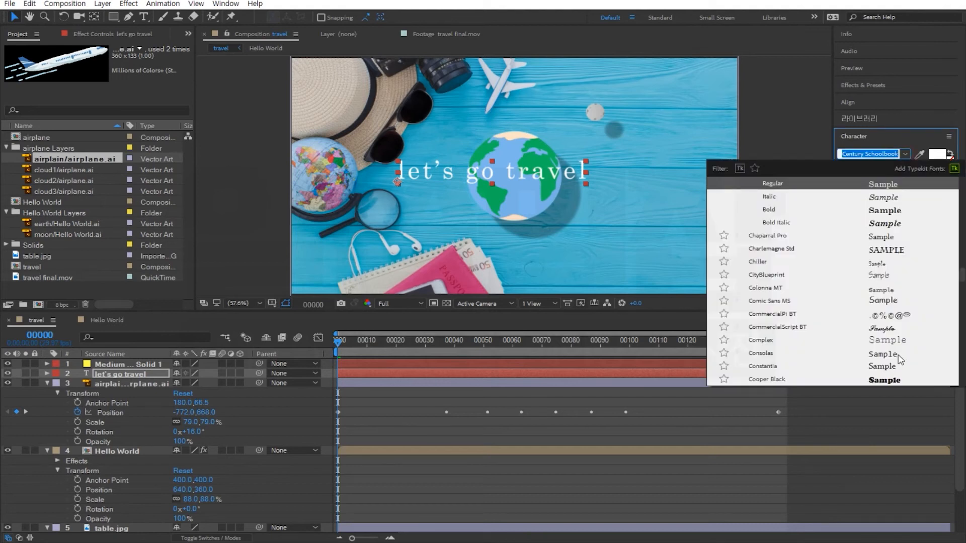
click(789, 328)
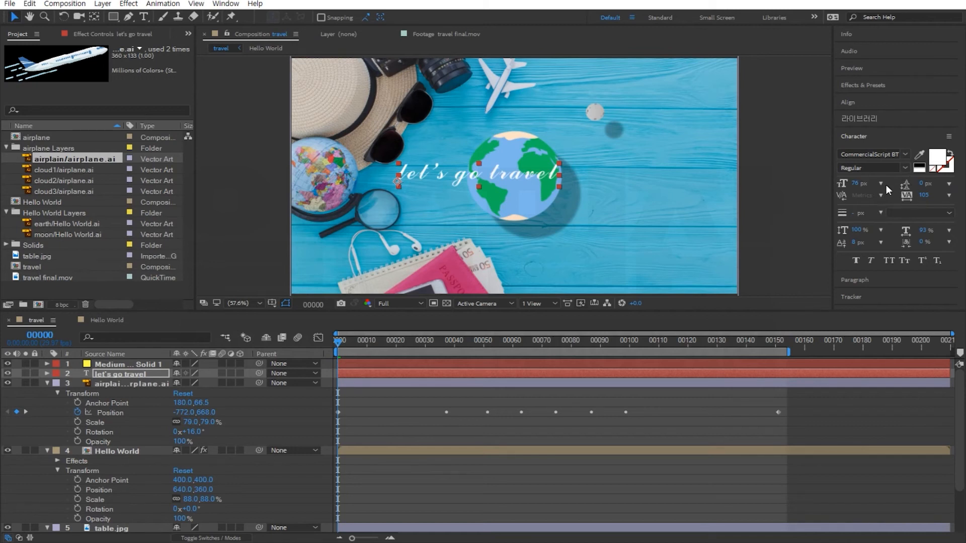
click(905, 167)
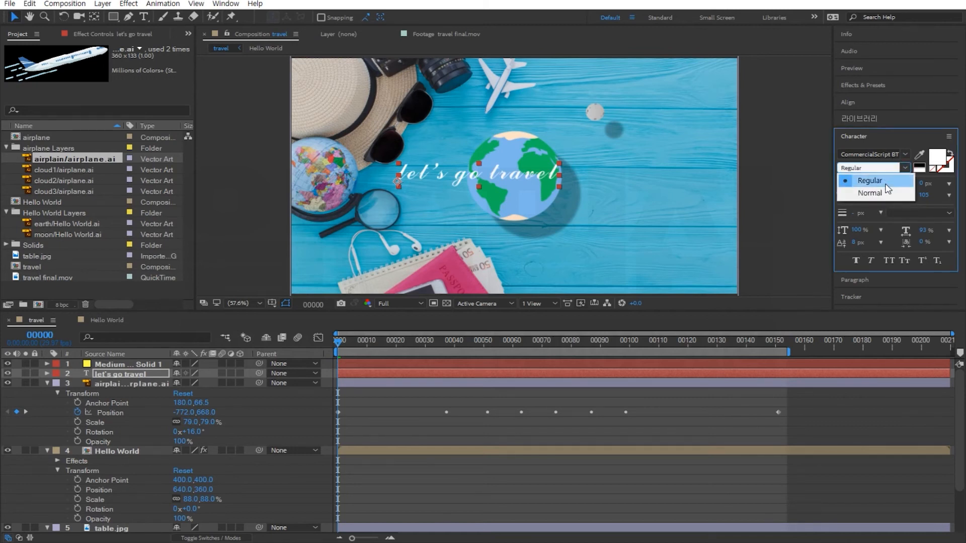
click(884, 192)
click(904, 167)
click(898, 182)
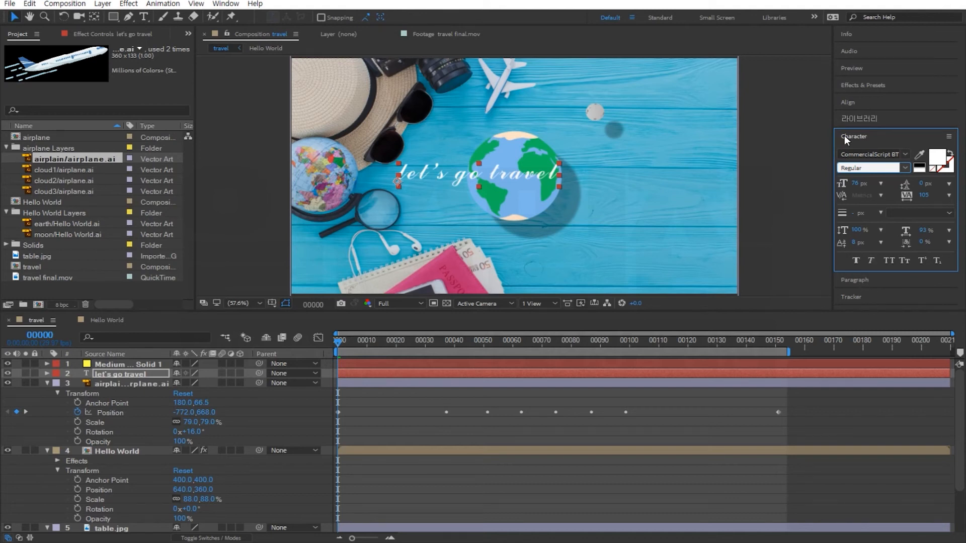
Center-align the title text and reposition it centered over the earth.
click(859, 281)
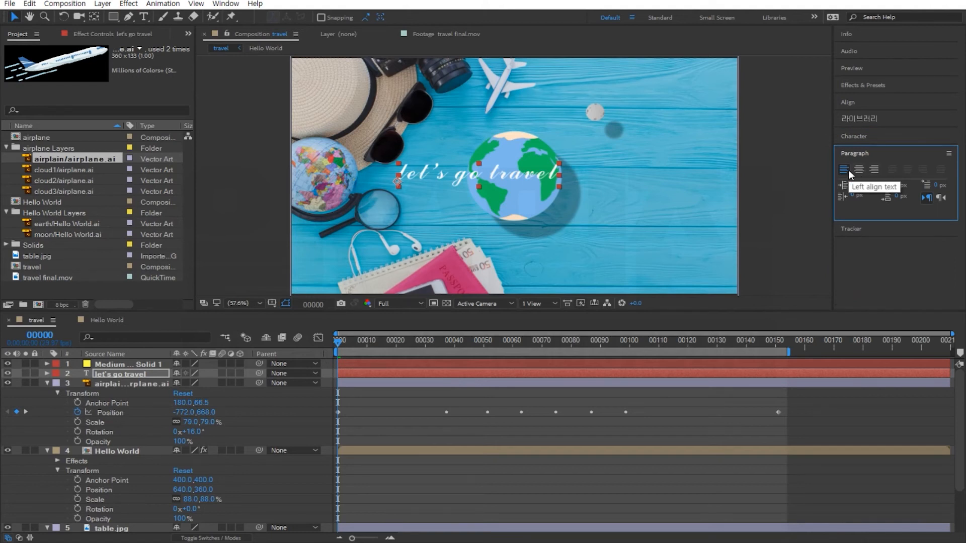
click(861, 167)
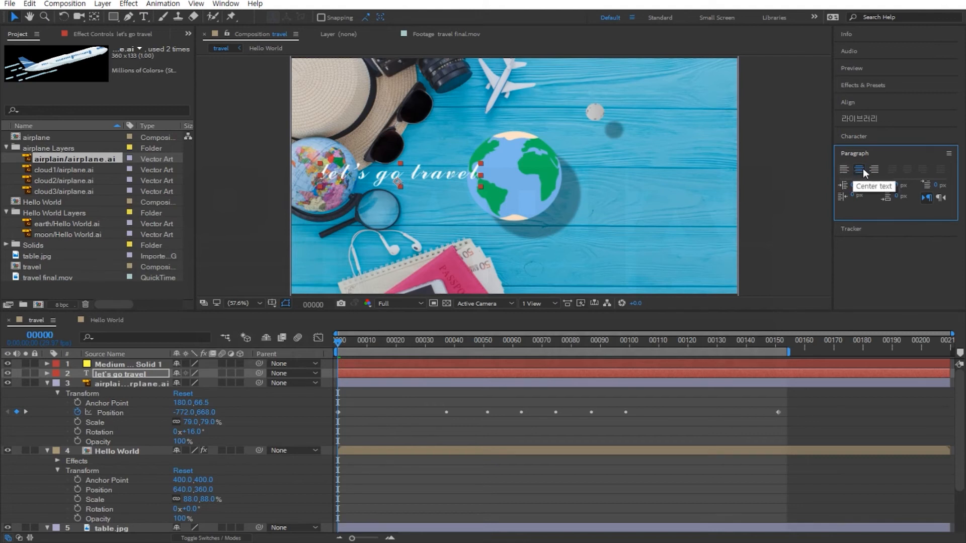
click(860, 136)
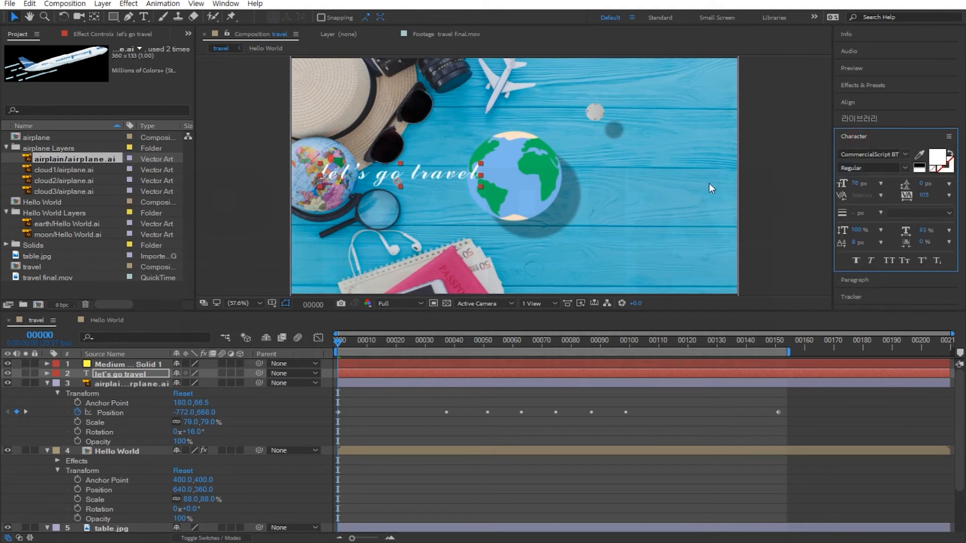
drag(443, 173, 560, 171)
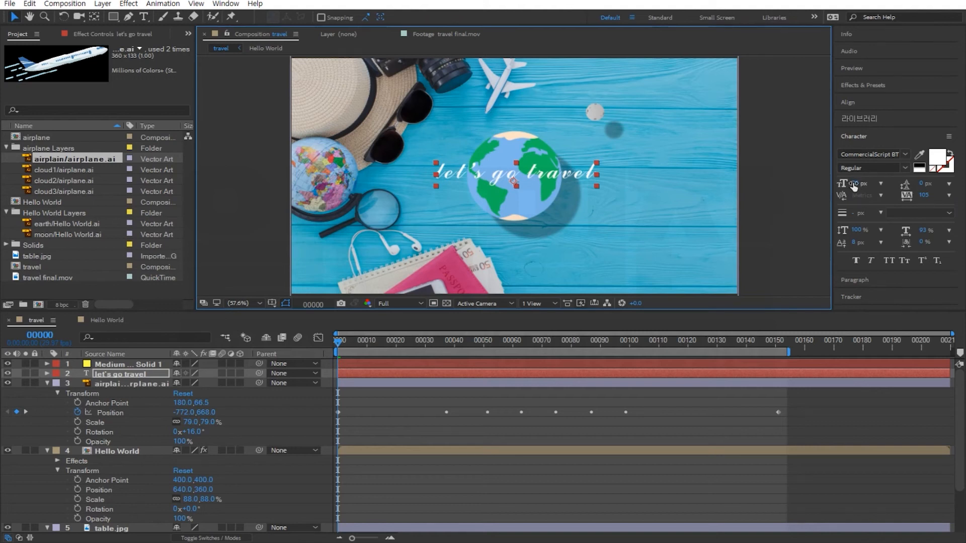
Set the title's font size to 114 px and tracking to 20.
drag(544, 343, 618, 340)
drag(857, 185, 863, 185)
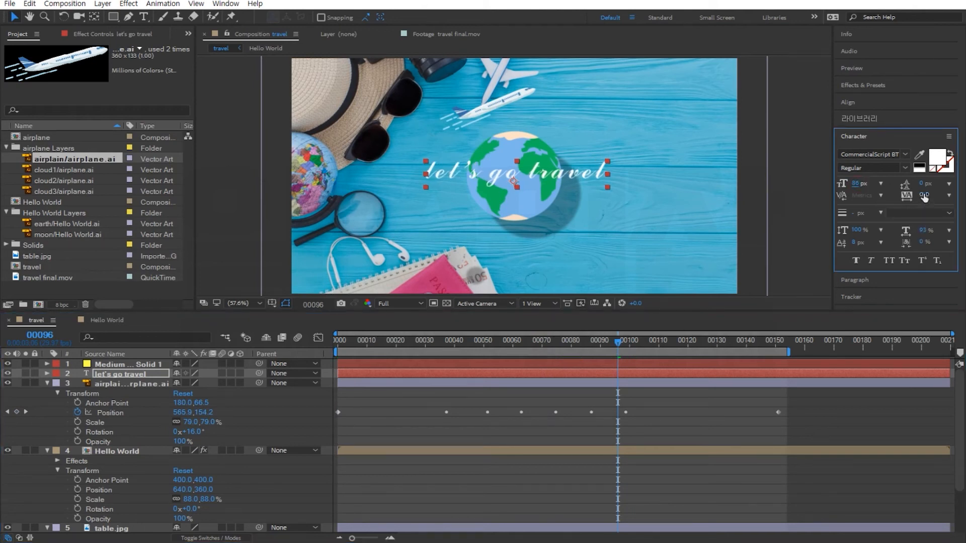
drag(924, 195, 877, 184)
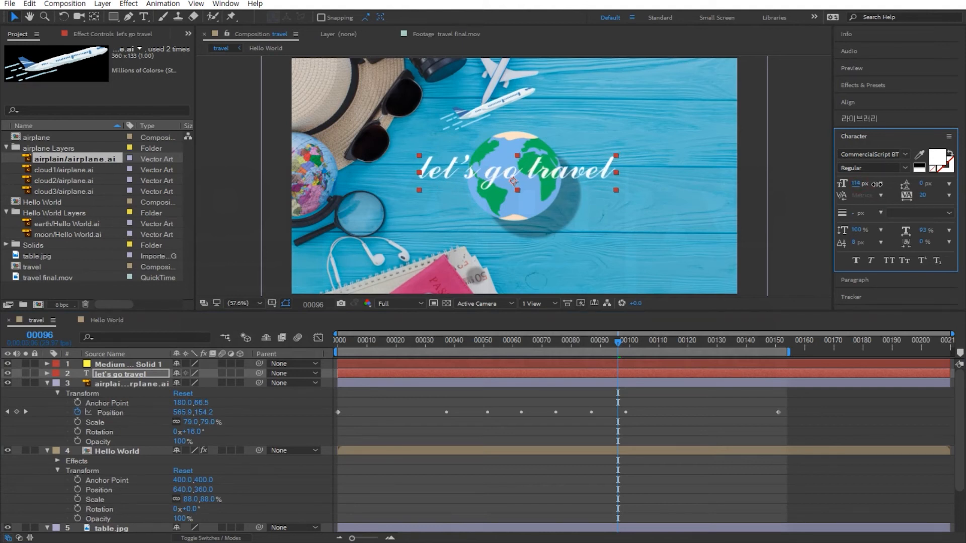
Set the title's fill color to yellow FFF000.
click(937, 160)
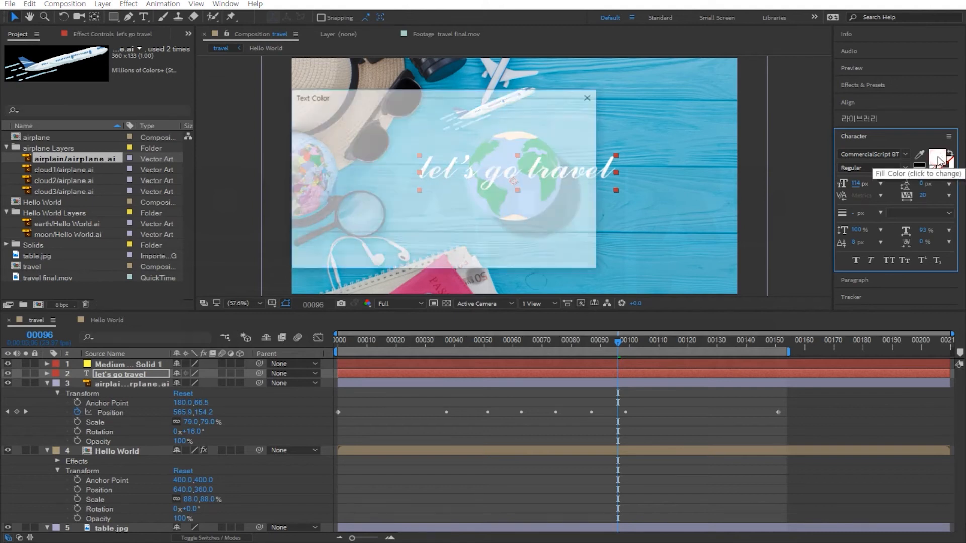
drag(473, 204, 476, 238)
drag(424, 201, 481, 104)
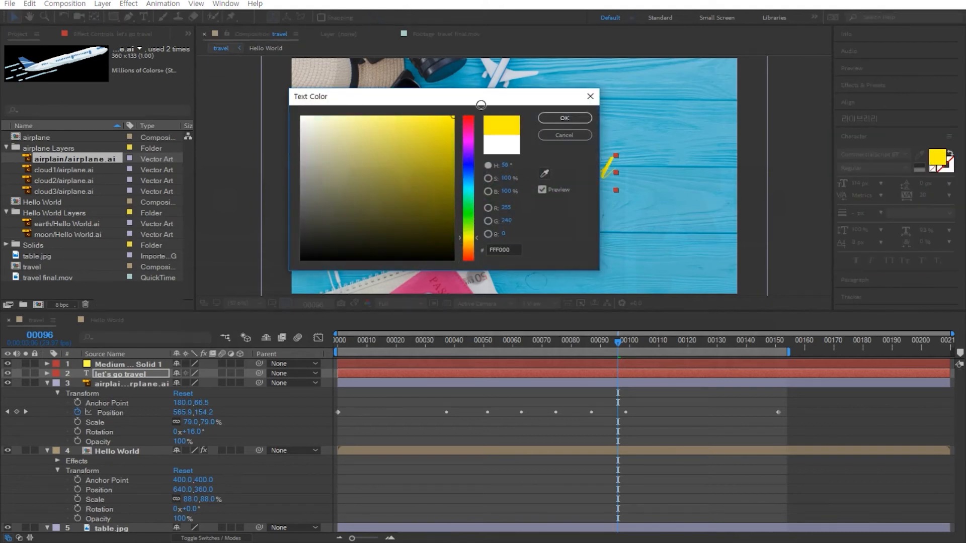
drag(476, 237, 477, 236)
click(564, 119)
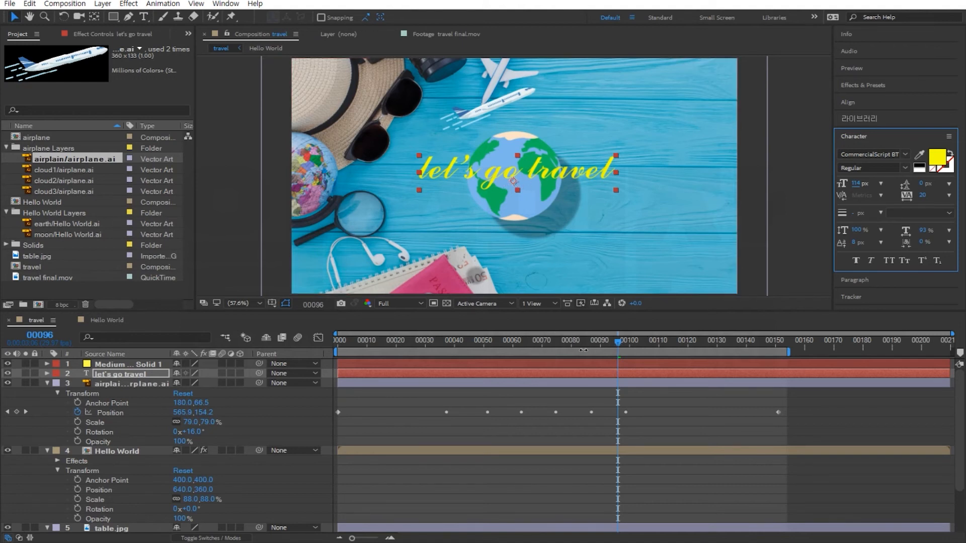
Inspect the solid layer's Mask 1 path around the earth at frame 98.
drag(569, 342, 625, 356)
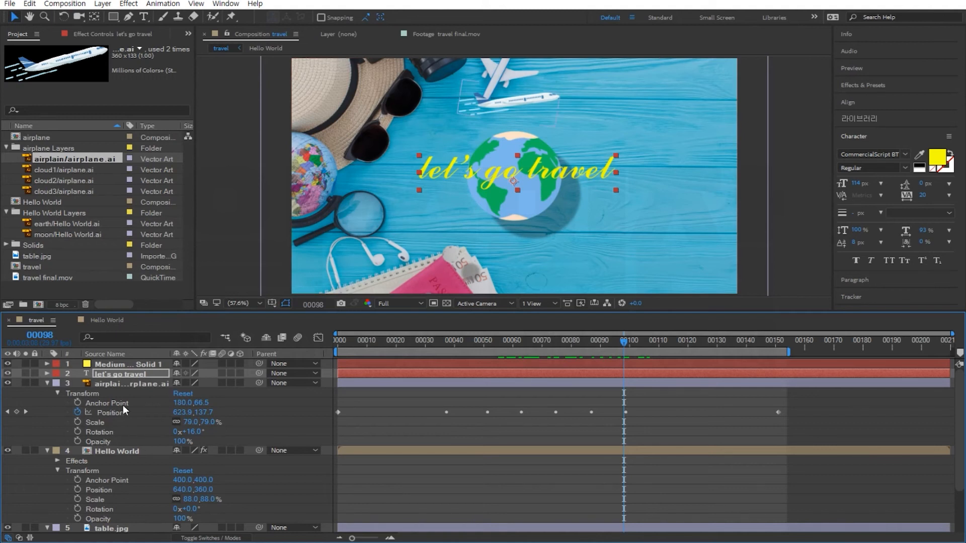
click(48, 364)
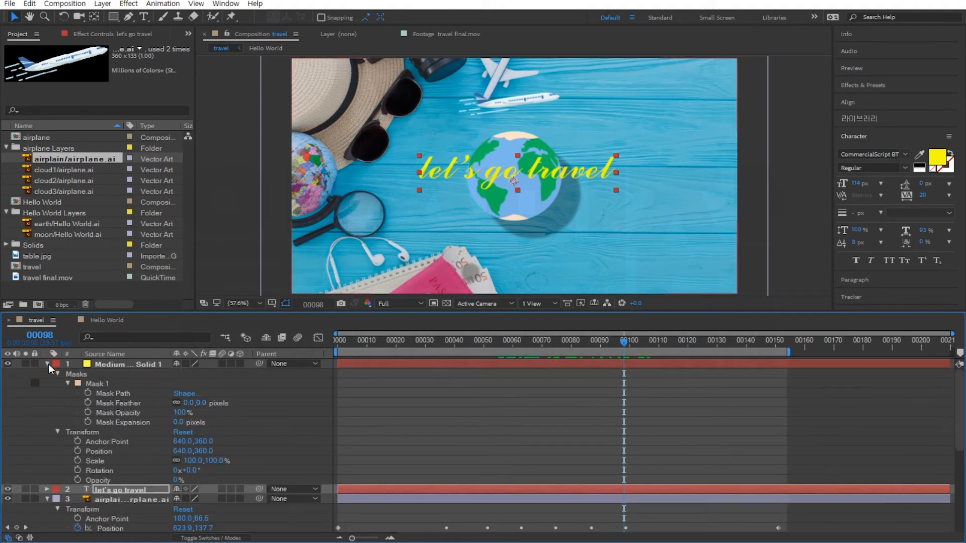
click(117, 369)
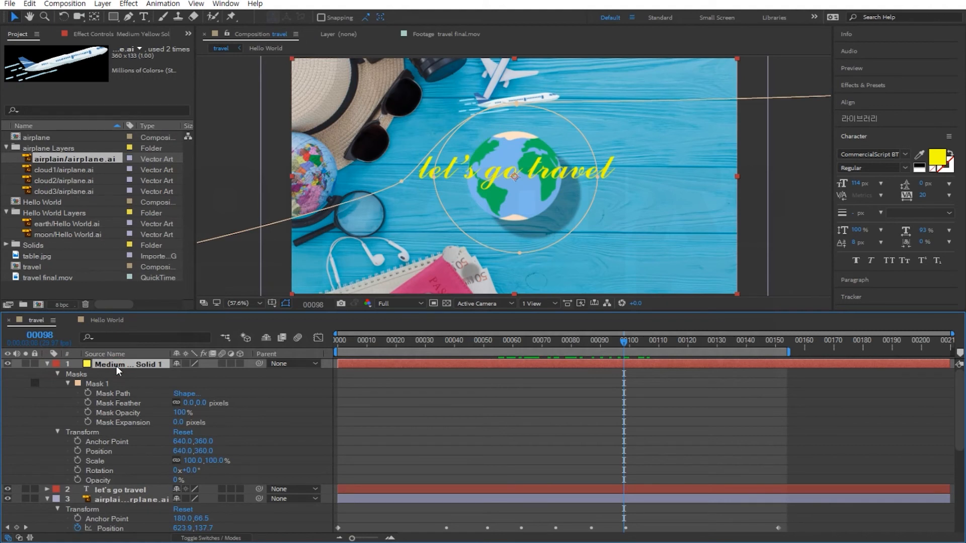
click(116, 393)
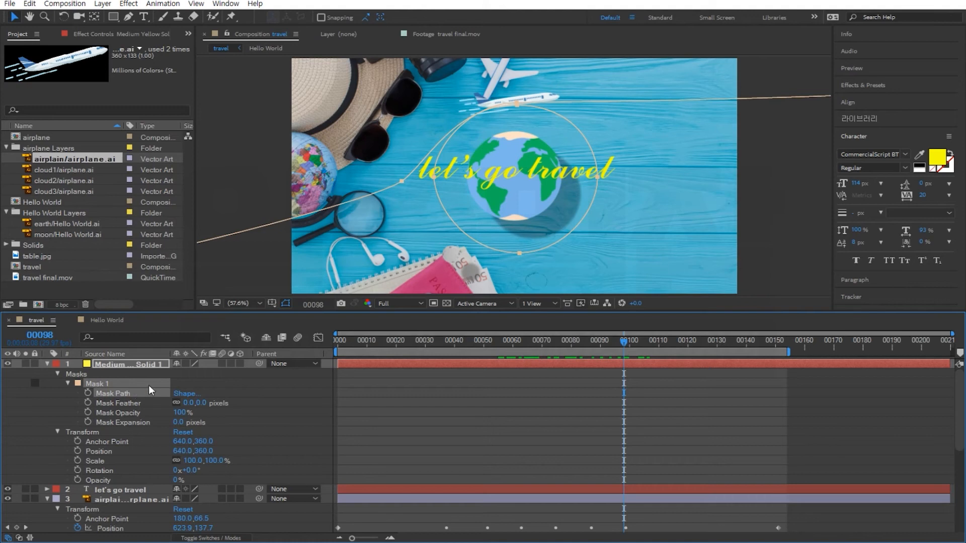
click(39, 406)
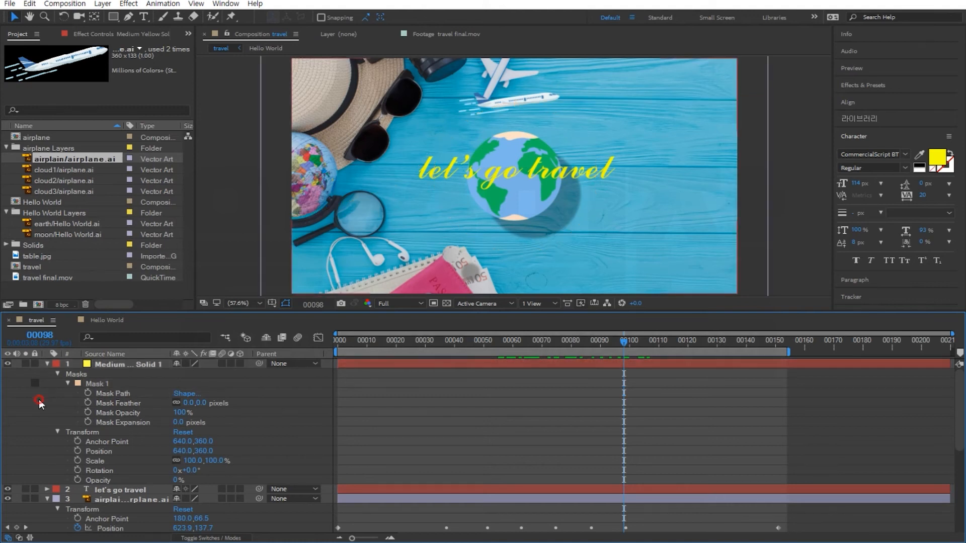
click(103, 382)
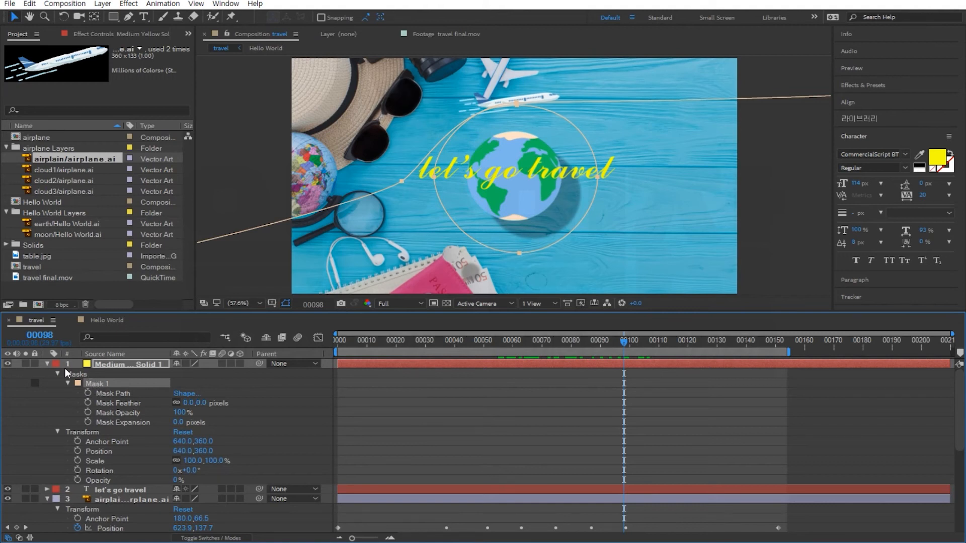
click(47, 364)
click(107, 374)
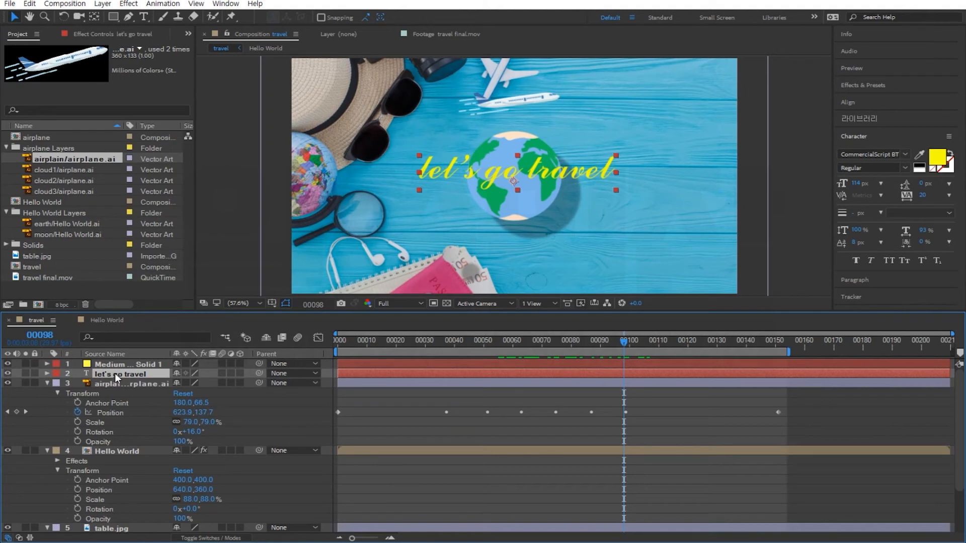
key(Return)
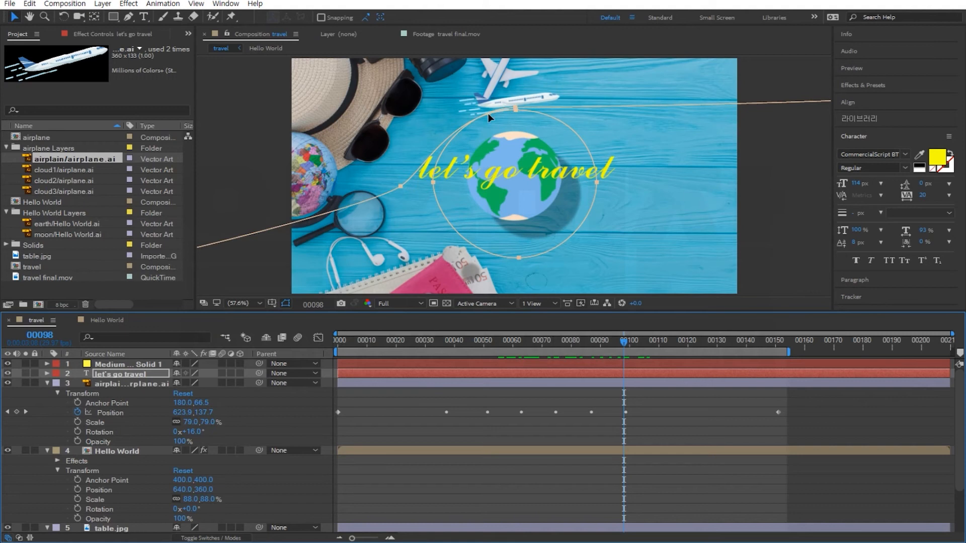
drag(488, 113, 418, 80)
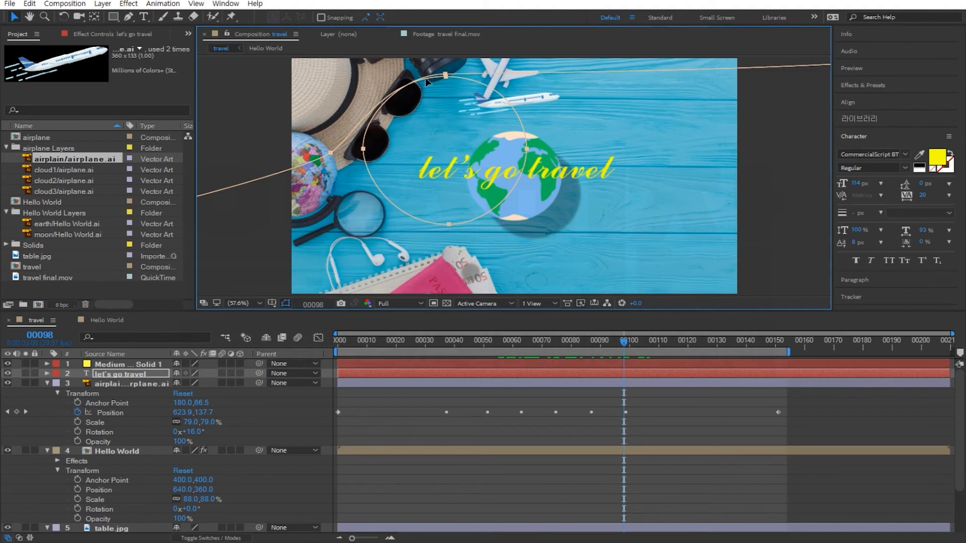
drag(426, 79, 492, 107)
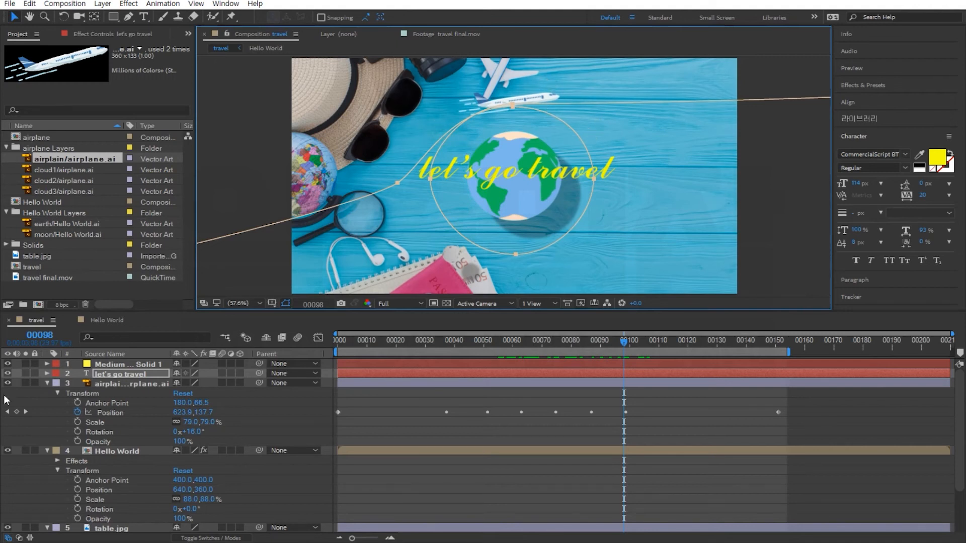
Set the title text's path to follow Mask 1 in its Path Options.
click(47, 373)
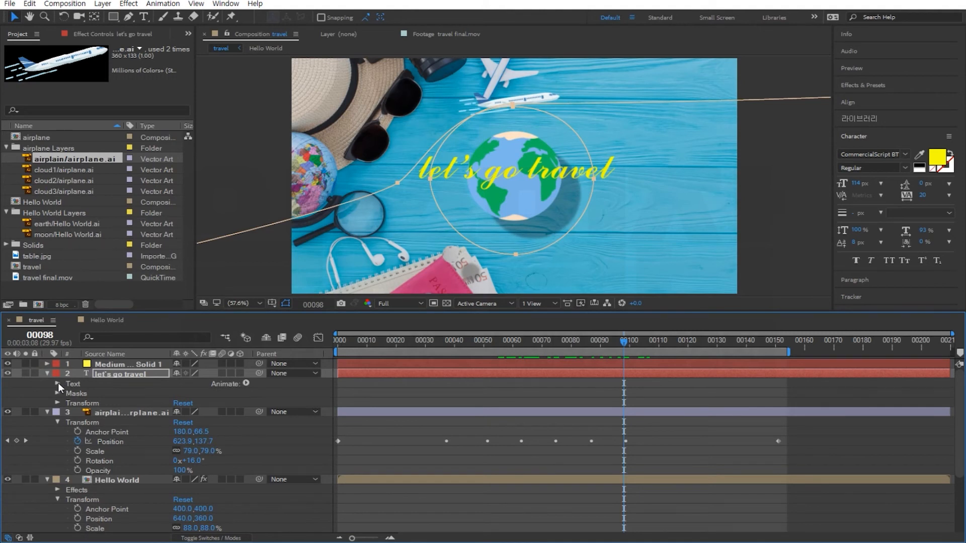
click(58, 383)
click(58, 383)
click(58, 383)
click(58, 383)
click(59, 383)
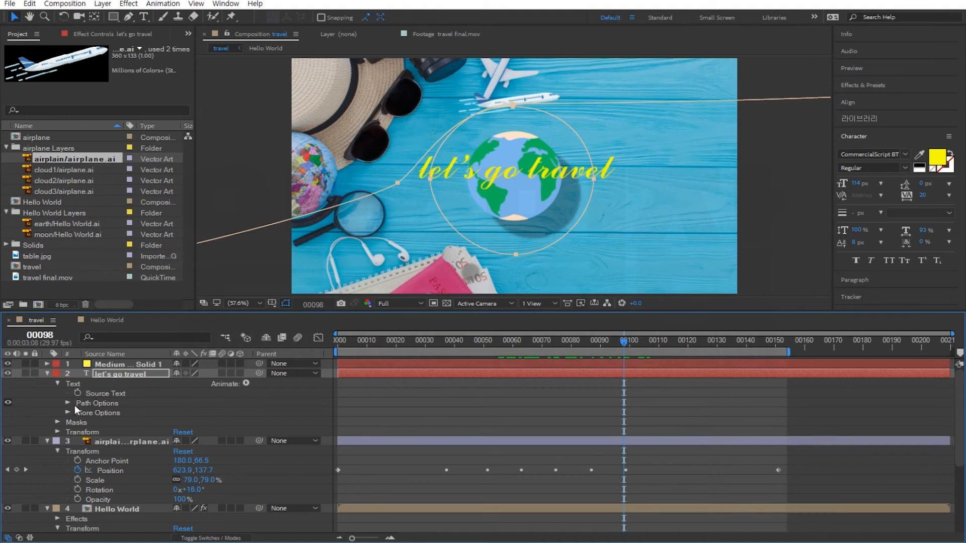
click(68, 403)
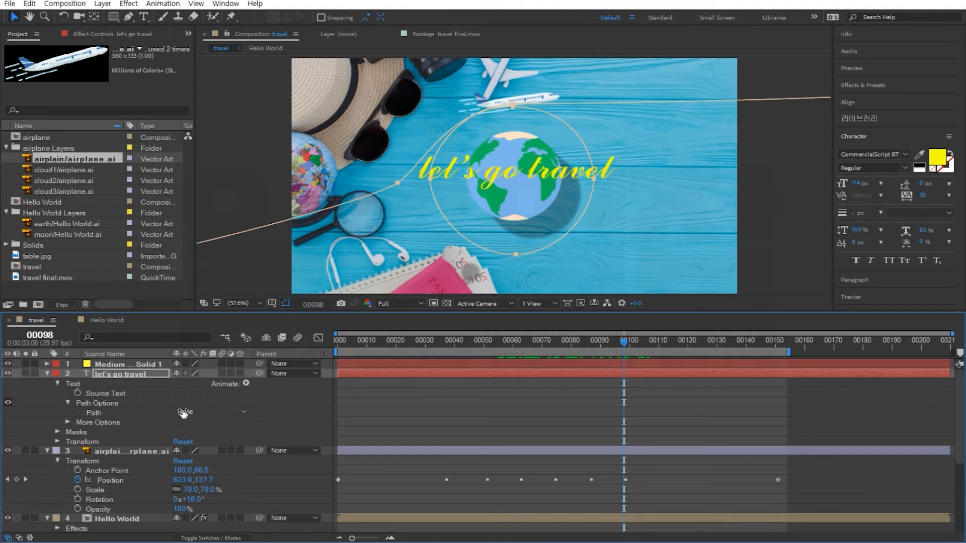
click(202, 413)
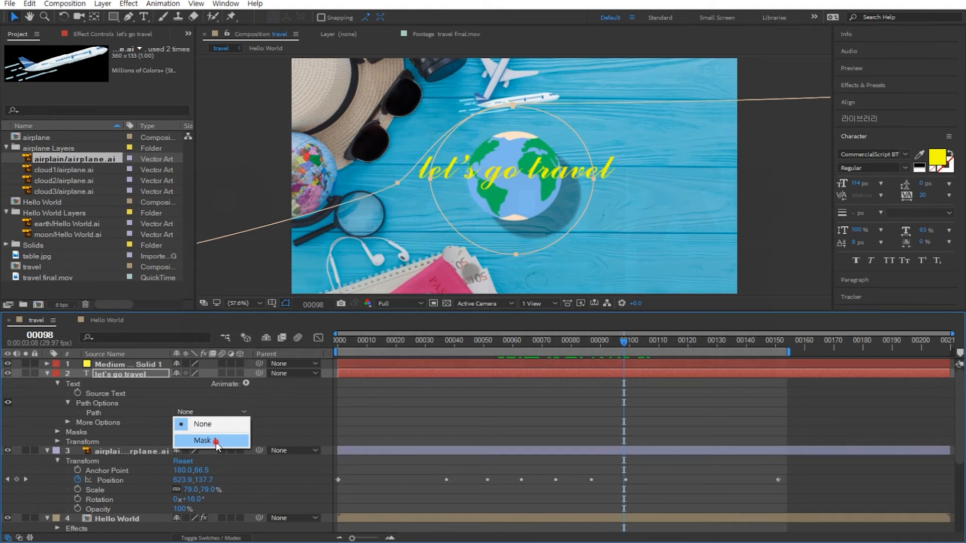
click(216, 442)
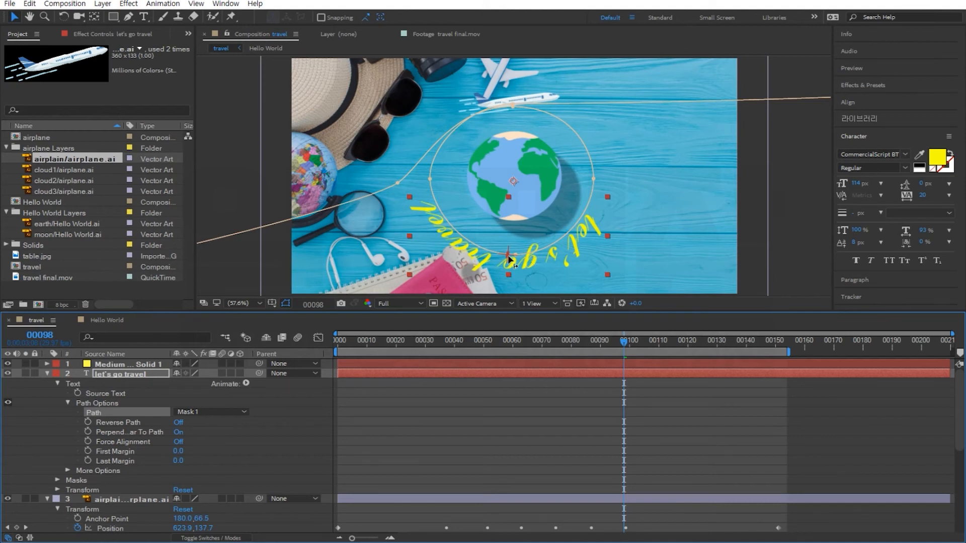
Slide the title along the circular path to arc over the top of the earth, First Margin about -825.
mouse_move(509, 260)
mouse_down()
mouse_move(507, 246)
mouse_move(548, 236)
mouse_move(578, 206)
mouse_move(555, 150)
mouse_move(583, 152)
mouse_move(625, 185)
mouse_move(554, 252)
mouse_move(471, 143)
mouse_move(608, 126)
mouse_move(553, 93)
mouse_move(497, 149)
mouse_move(438, 161)
mouse_move(429, 151)
mouse_move(438, 171)
mouse_move(468, 126)
mouse_move(514, 140)
mouse_move(460, 155)
mouse_move(532, 135)
mouse_move(498, 131)
mouse_move(446, 153)
mouse_move(462, 135)
mouse_move(489, 136)
mouse_up()
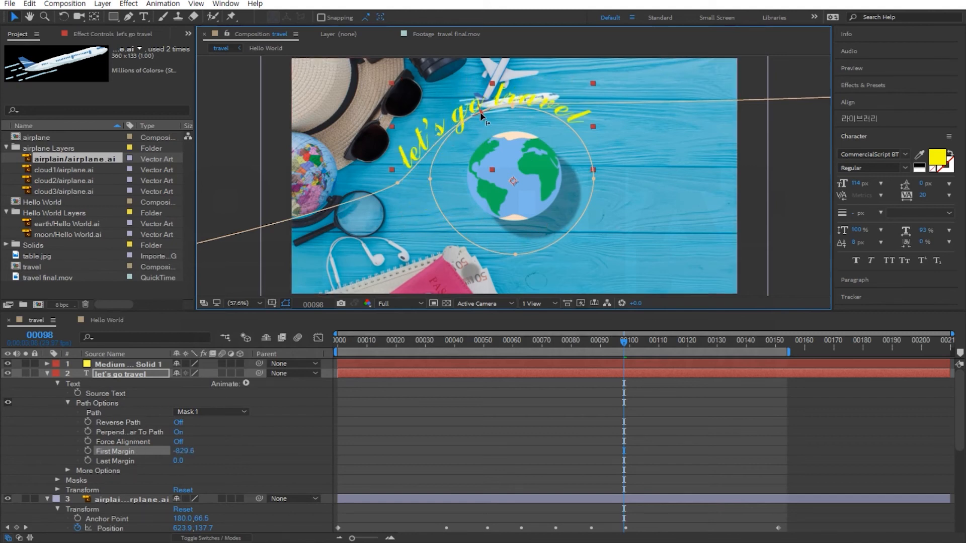
mouse_move(480, 112)
mouse_down()
mouse_move(558, 109)
mouse_move(445, 134)
mouse_move(499, 107)
mouse_move(516, 106)
mouse_move(390, 153)
mouse_move(484, 113)
mouse_move(550, 112)
mouse_move(447, 131)
mouse_move(541, 126)
mouse_move(503, 126)
mouse_move(469, 149)
mouse_move(559, 129)
mouse_move(508, 121)
mouse_move(456, 143)
mouse_move(523, 115)
mouse_move(483, 121)
mouse_up()
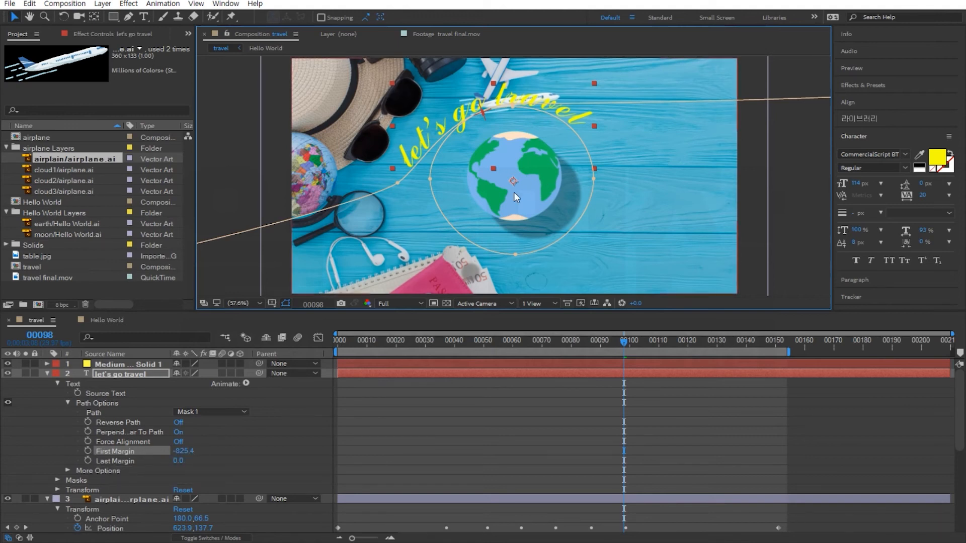
At frame 0, slide the title off-screen left along the path (First Margin about -2741) and keyframe First Margin.
scroll(514, 191, up, 1)
scroll(514, 191, down, 5)
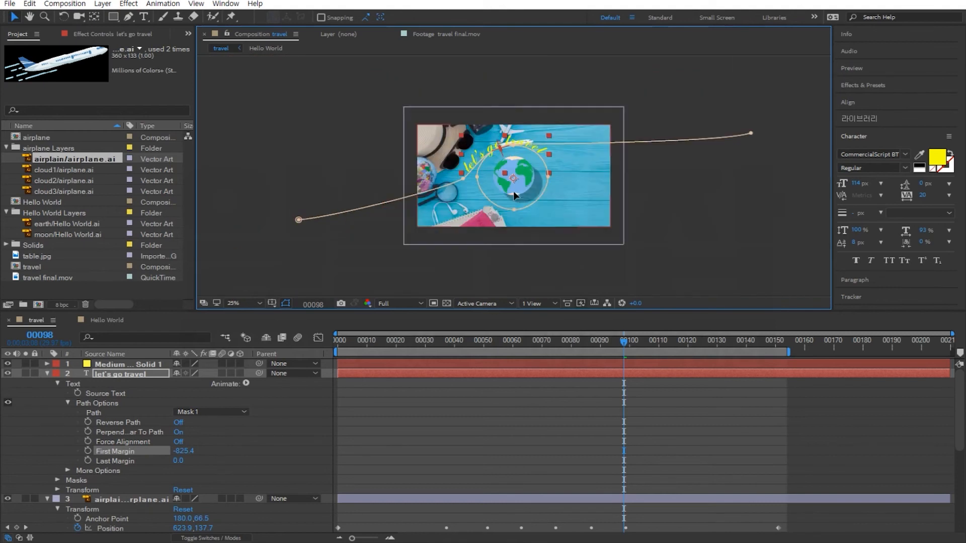
key(period)
drag(406, 345, 292, 348)
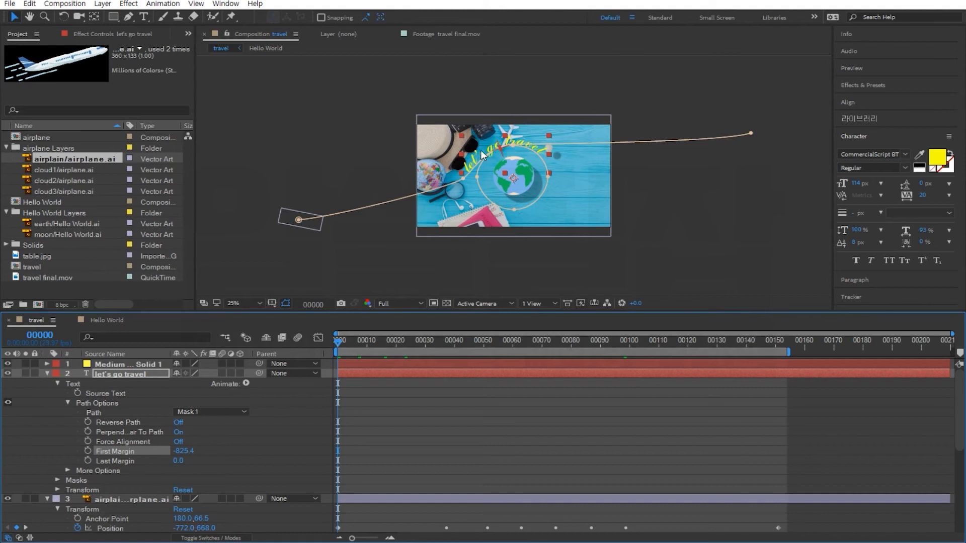
drag(498, 146, 230, 220)
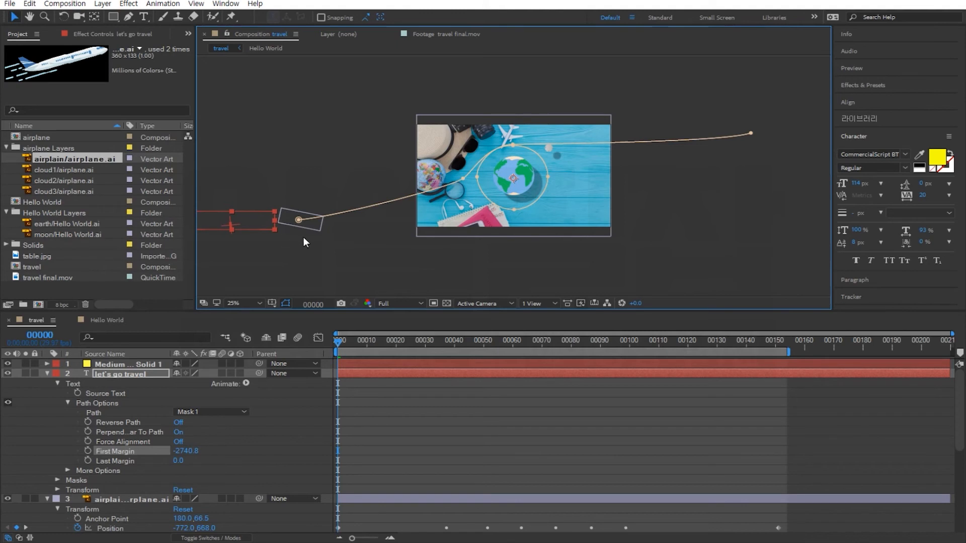
click(87, 451)
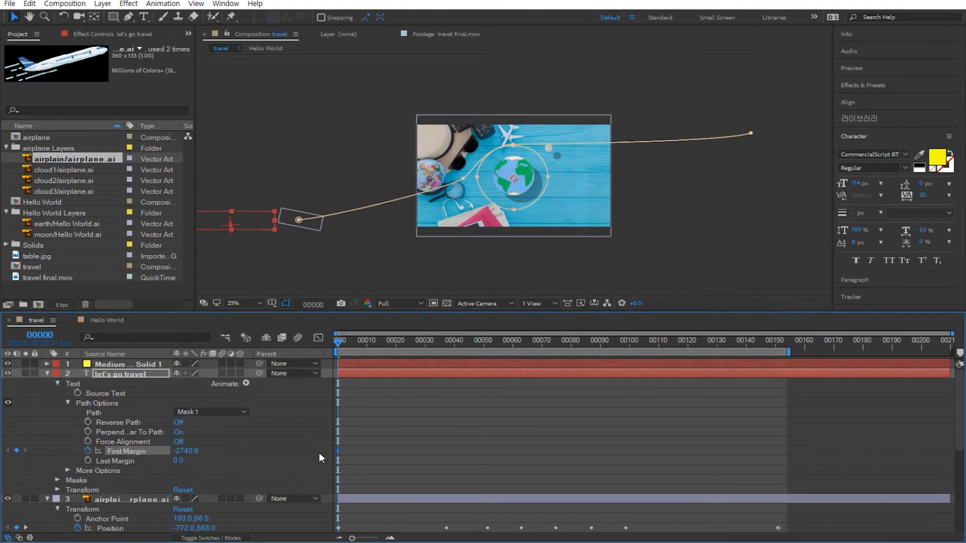
At frame 151, slide the title off-screen right along the path, First Margin about 1839.
click(775, 342)
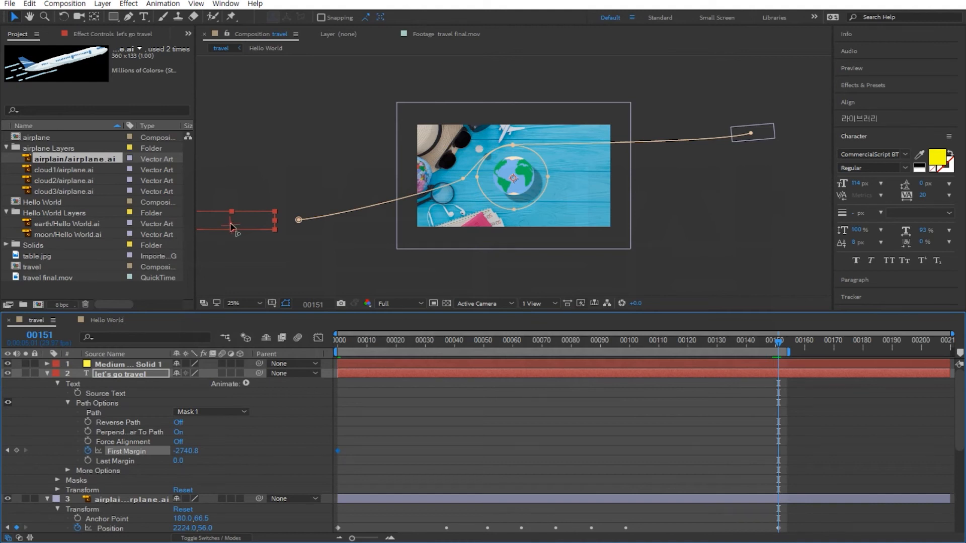
drag(233, 224, 686, 166)
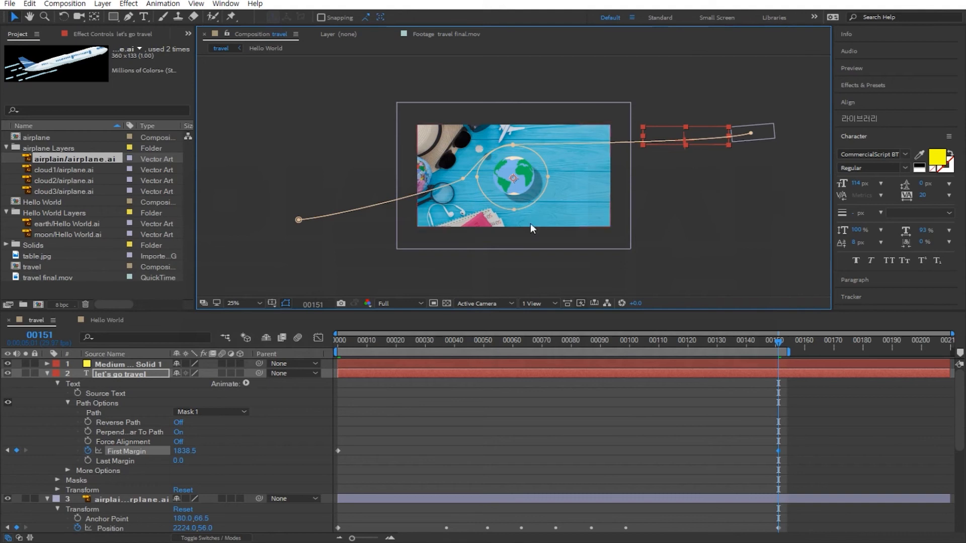
Preview the title's animation along the circular path.
click(247, 303)
click(250, 317)
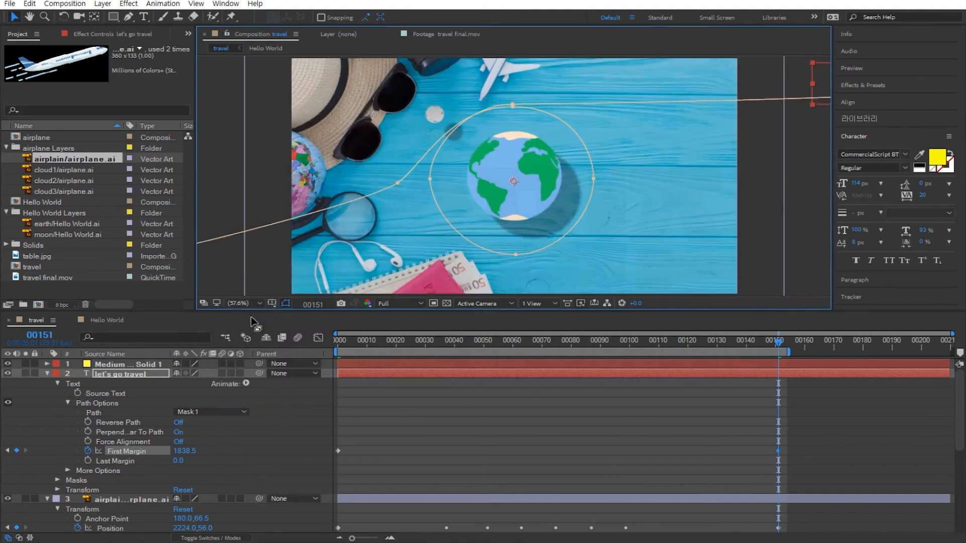
key(space)
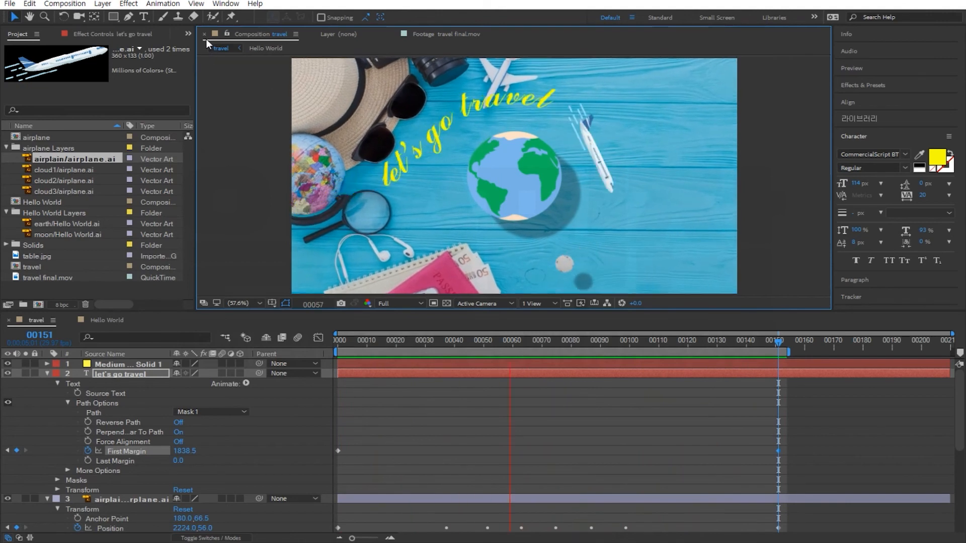
Create a new text layer reading "seoul" in Copperplate Gothic with All Caps enabled.
click(144, 16)
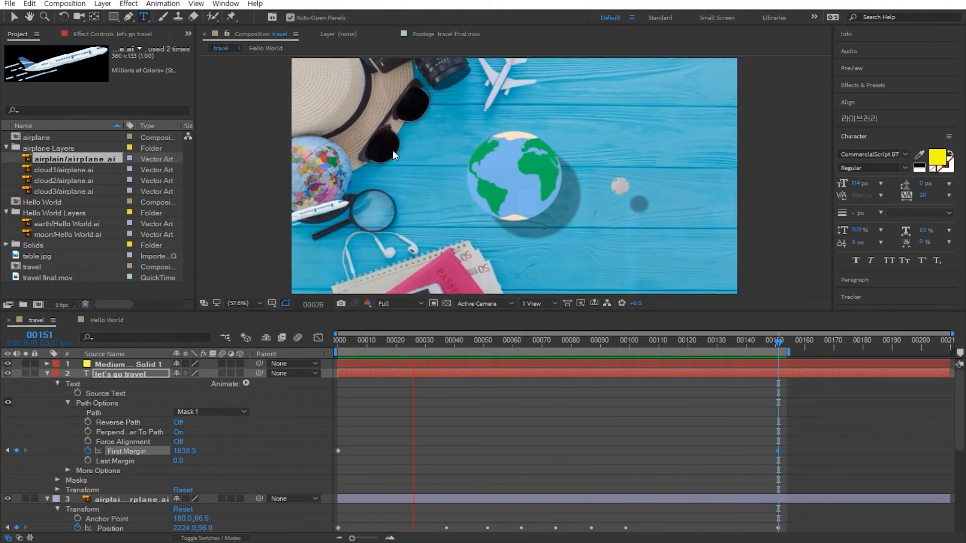
click(394, 150)
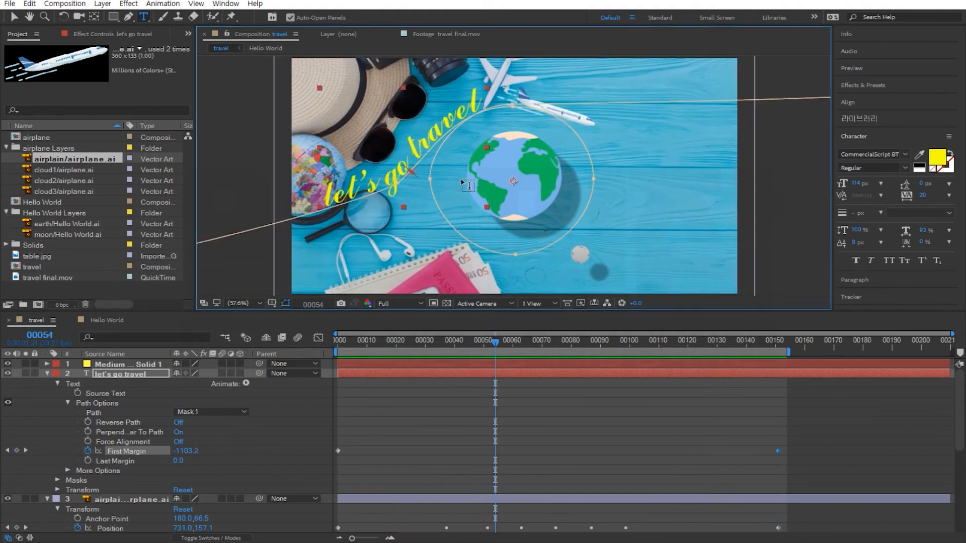
click(447, 177)
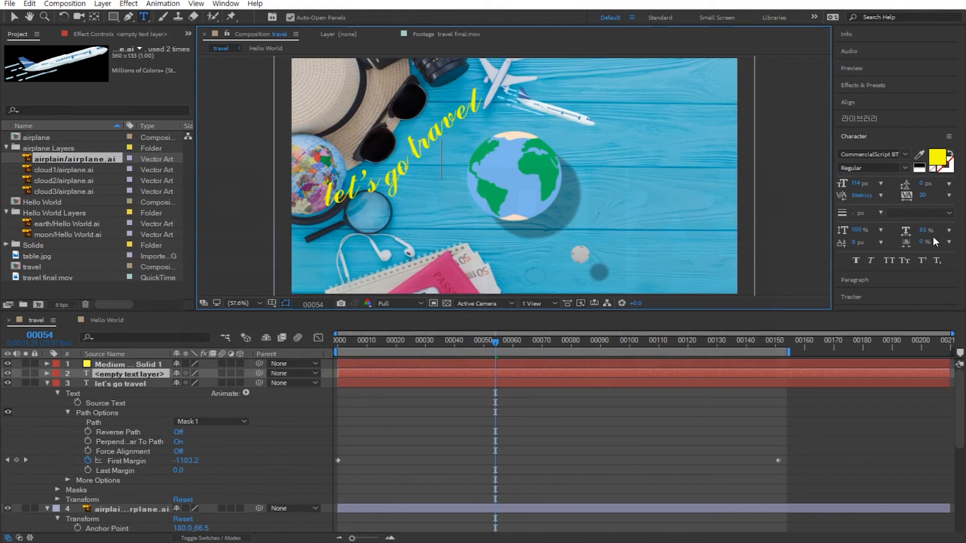
click(888, 261)
click(905, 153)
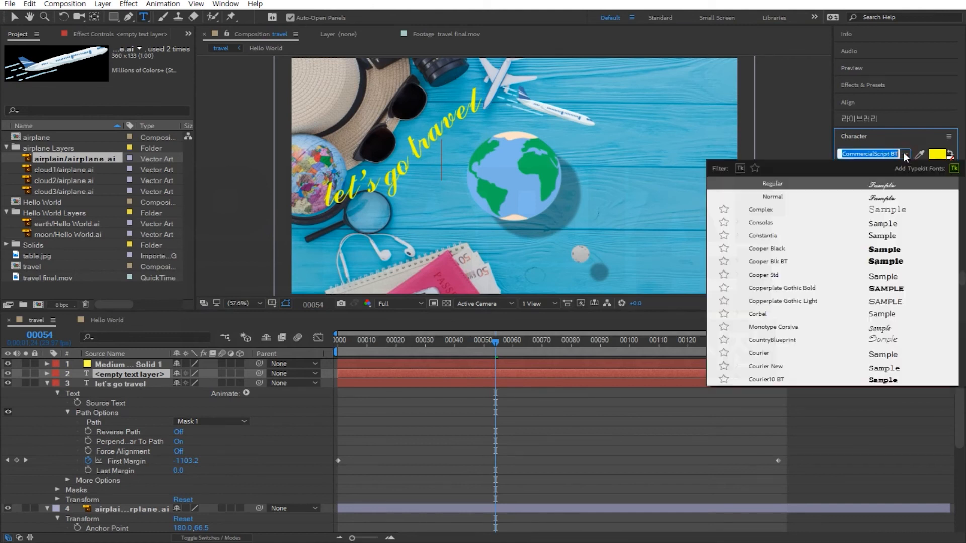
click(889, 288)
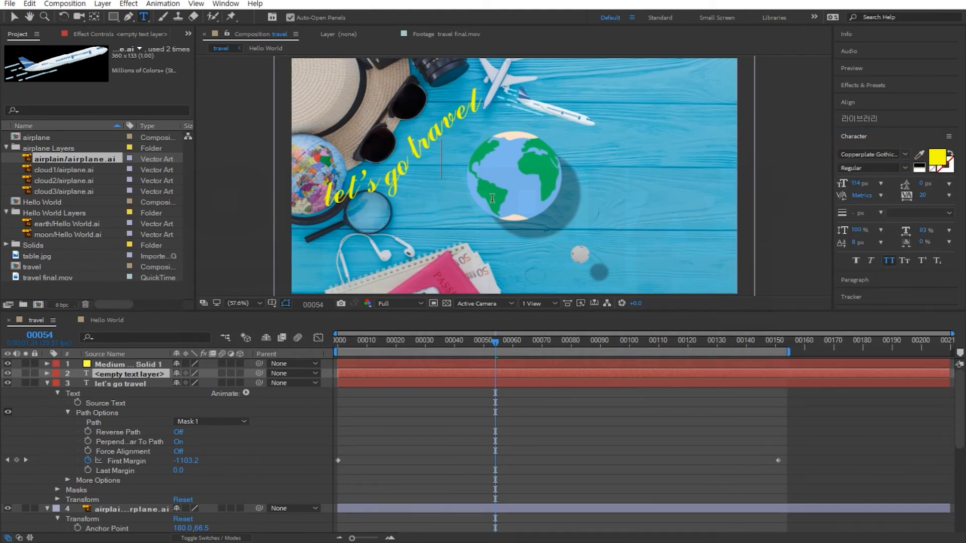
text(seo)
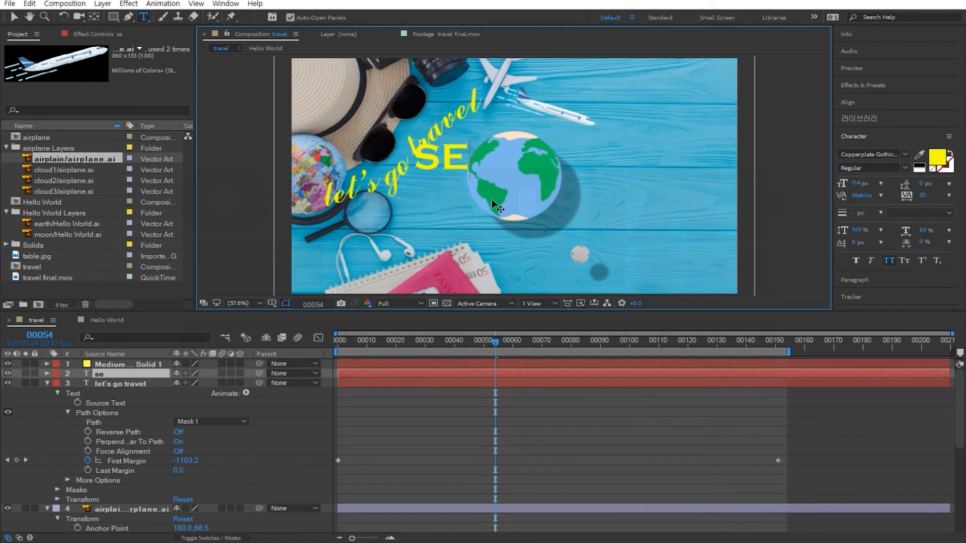
text(ul)
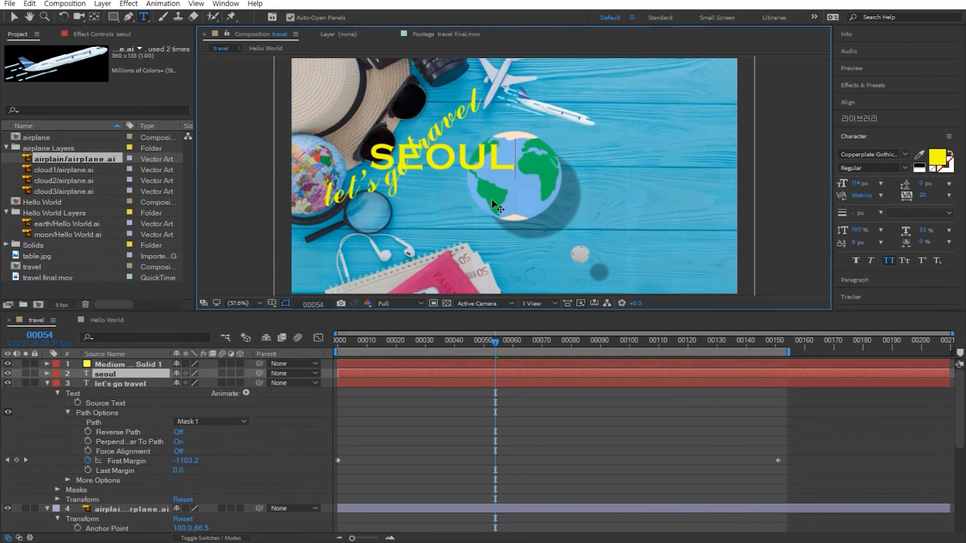
Move the SEOUL text over the earth's centre and set its font size to 132 px.
click(15, 15)
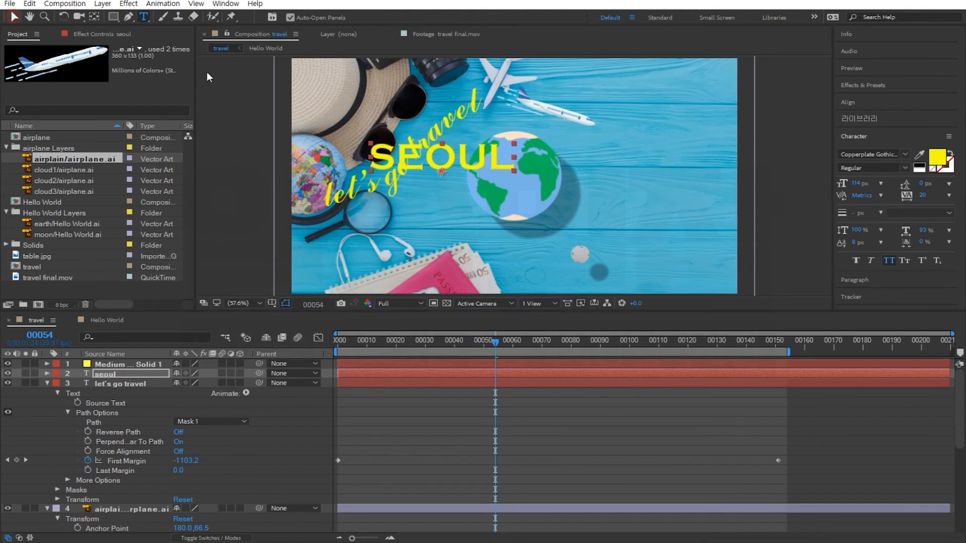
drag(472, 162, 533, 180)
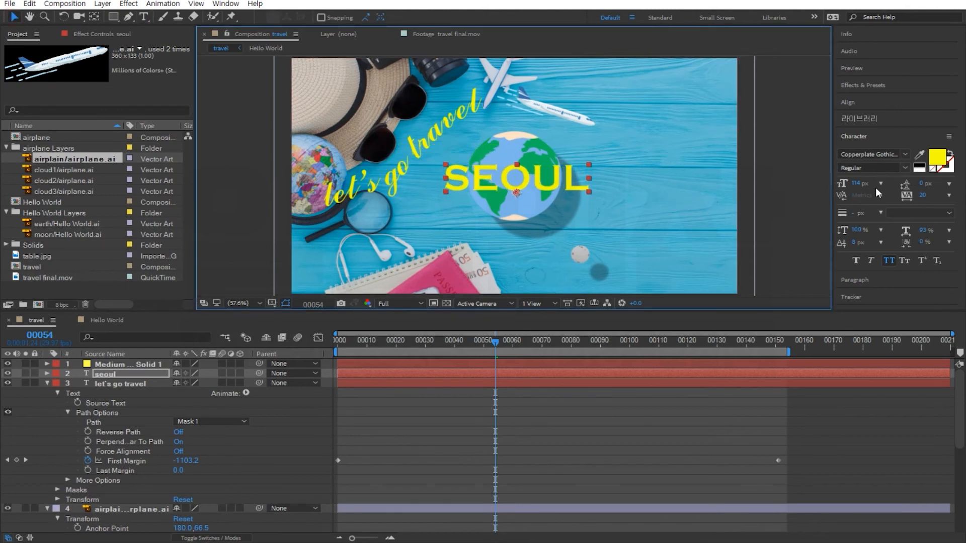
drag(856, 183, 872, 183)
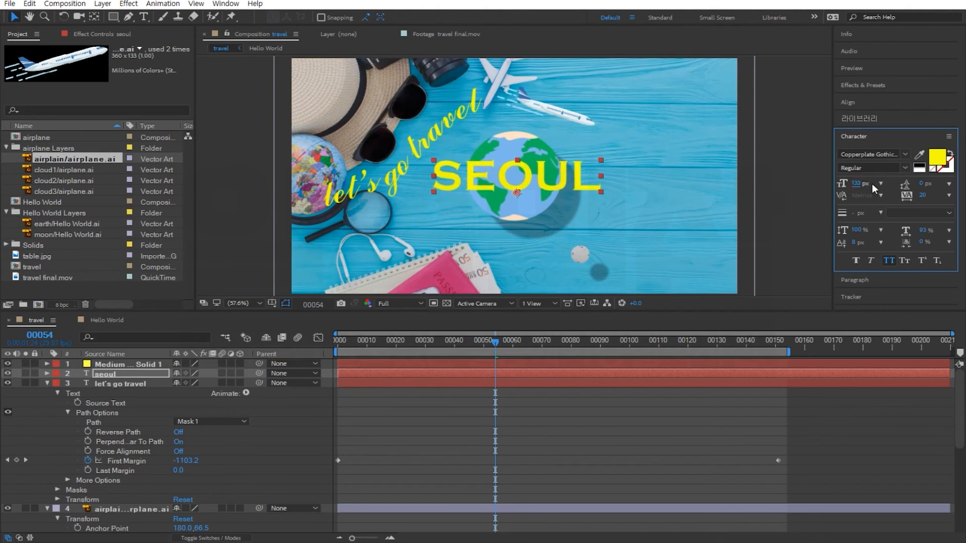
drag(554, 181, 558, 183)
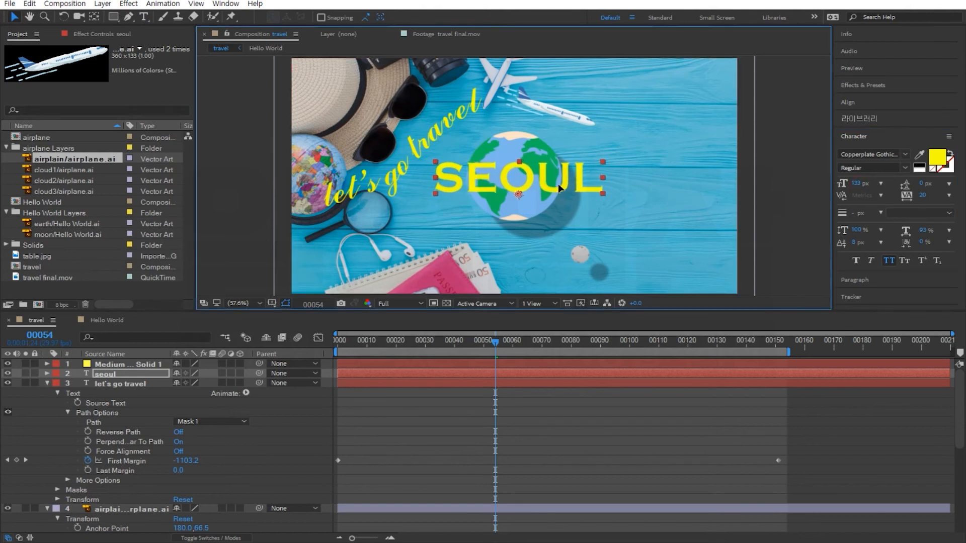
Set the SEOUL text's fill color to magenta FF00EA.
click(938, 158)
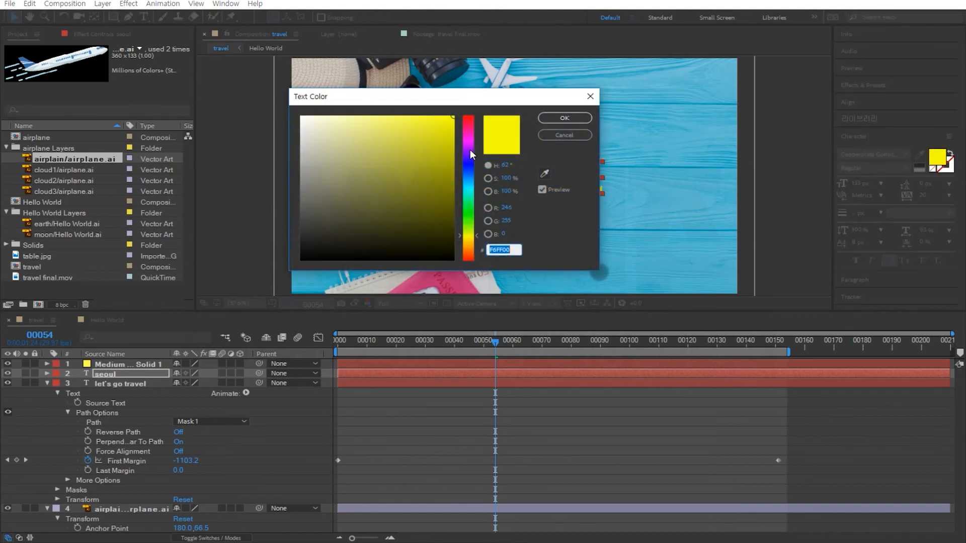
drag(470, 150, 471, 139)
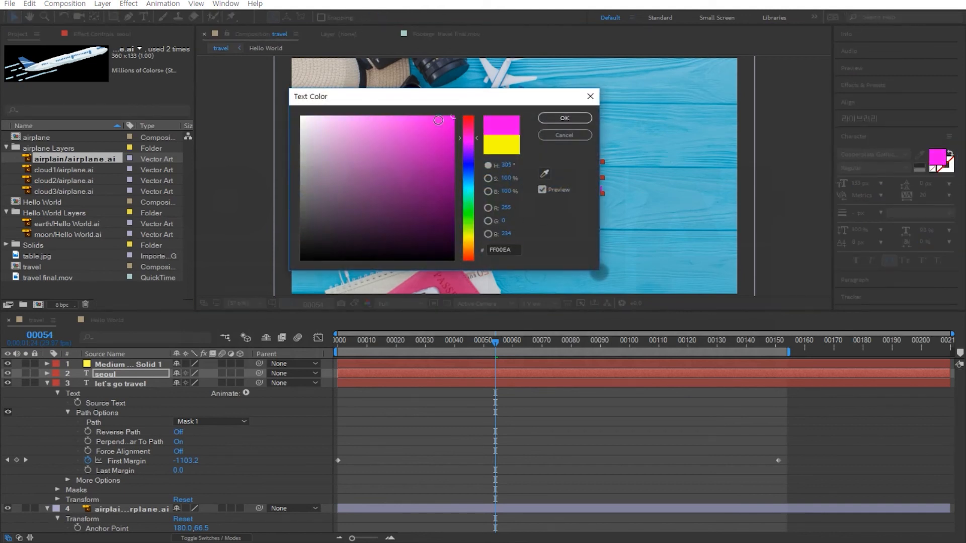
click(436, 116)
click(564, 119)
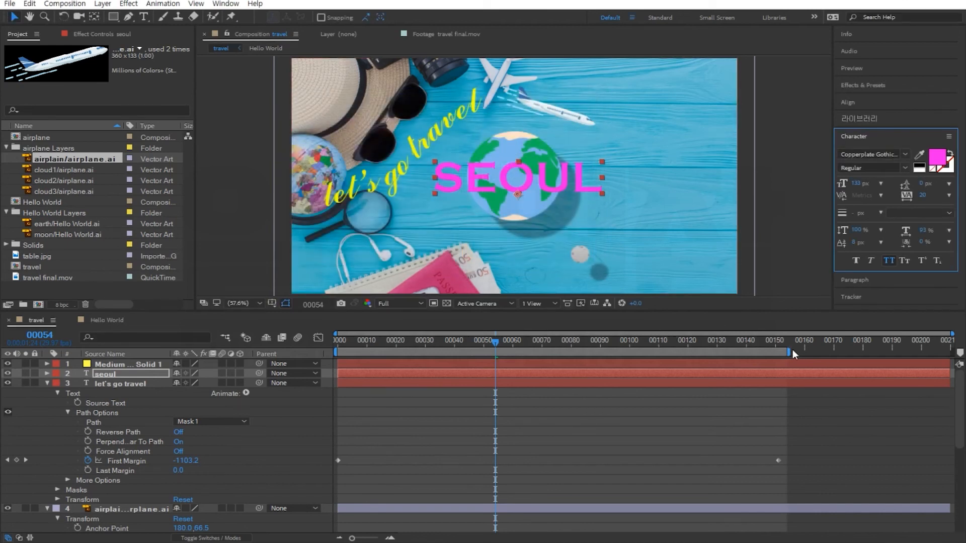
Extend the work area to the end of the composition.
drag(792, 352, 952, 352)
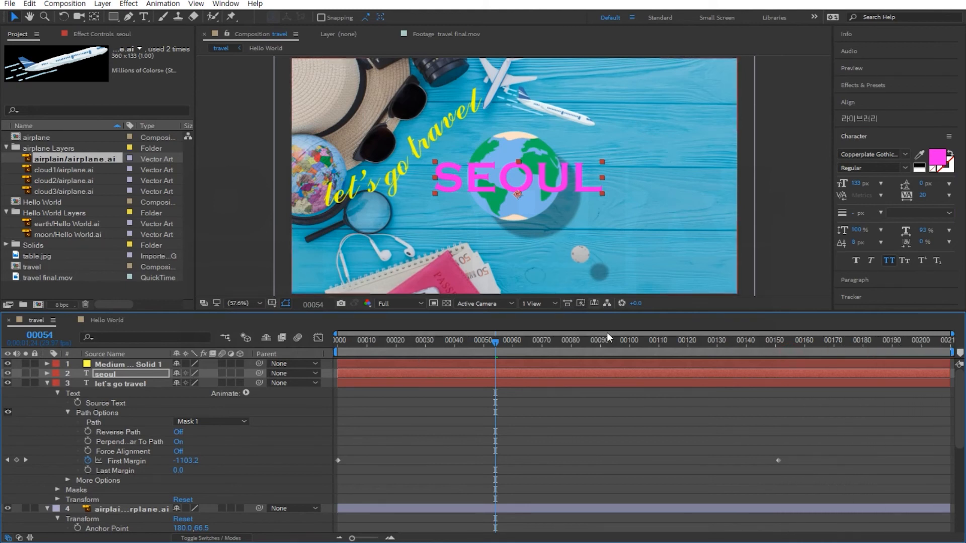
drag(567, 343, 690, 347)
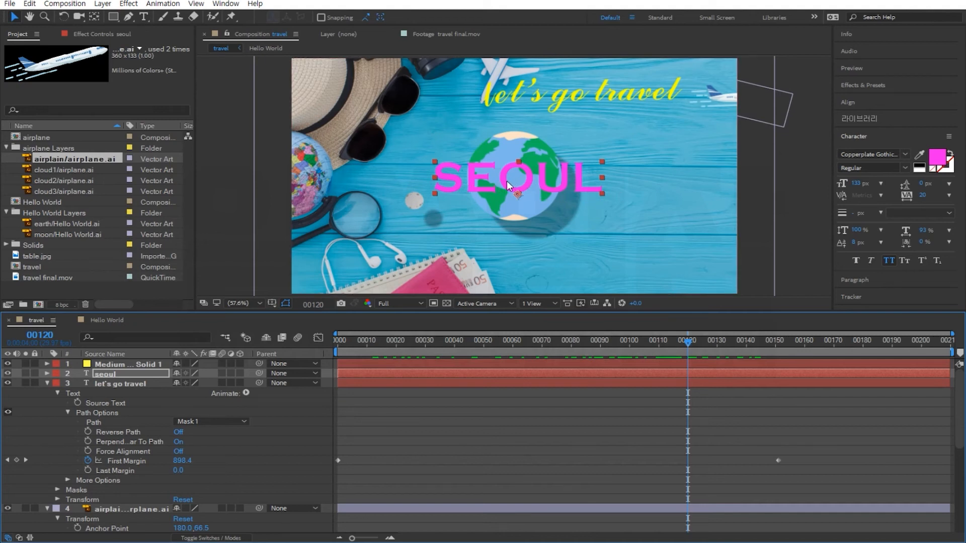
Apply the Random Fade Up text animation preset from Animate In to the SEOUL text layer at the current time.
click(854, 84)
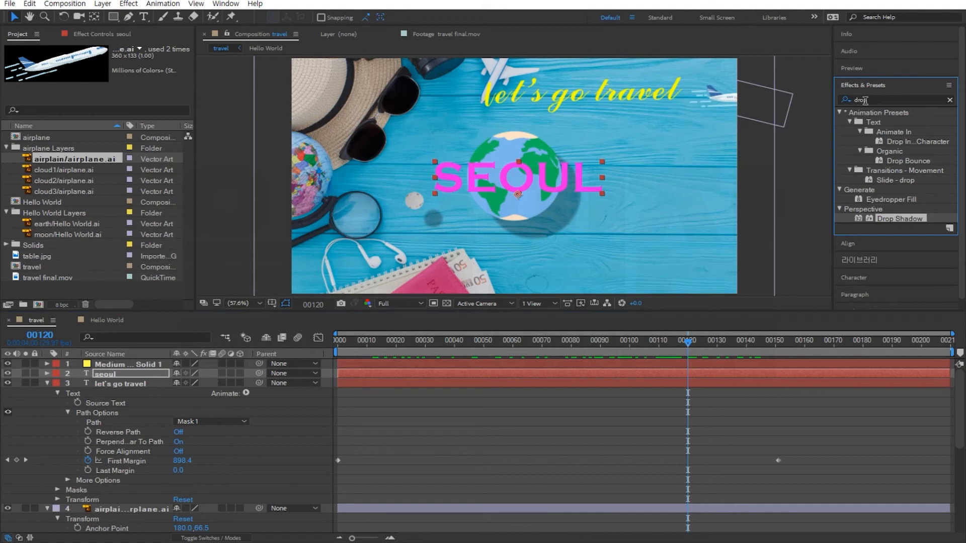
click(950, 100)
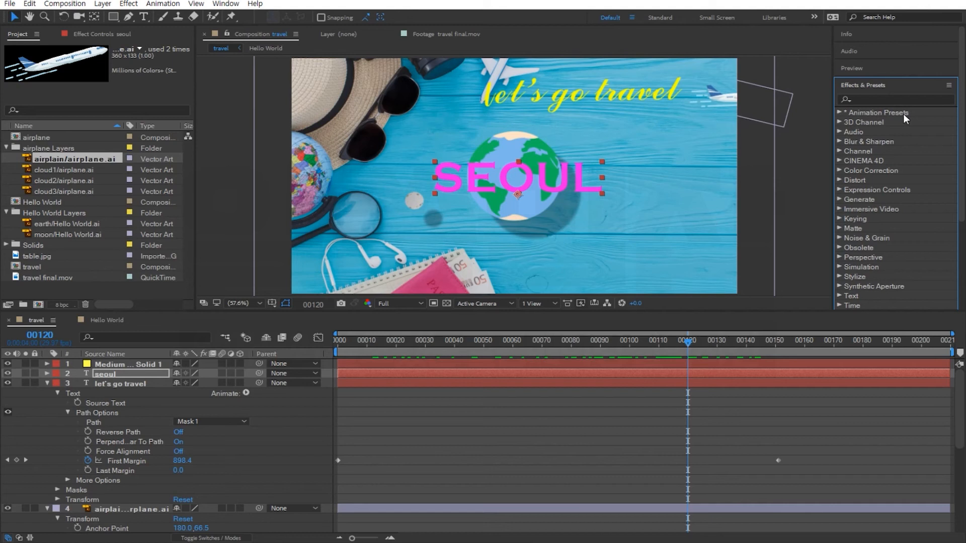
click(838, 113)
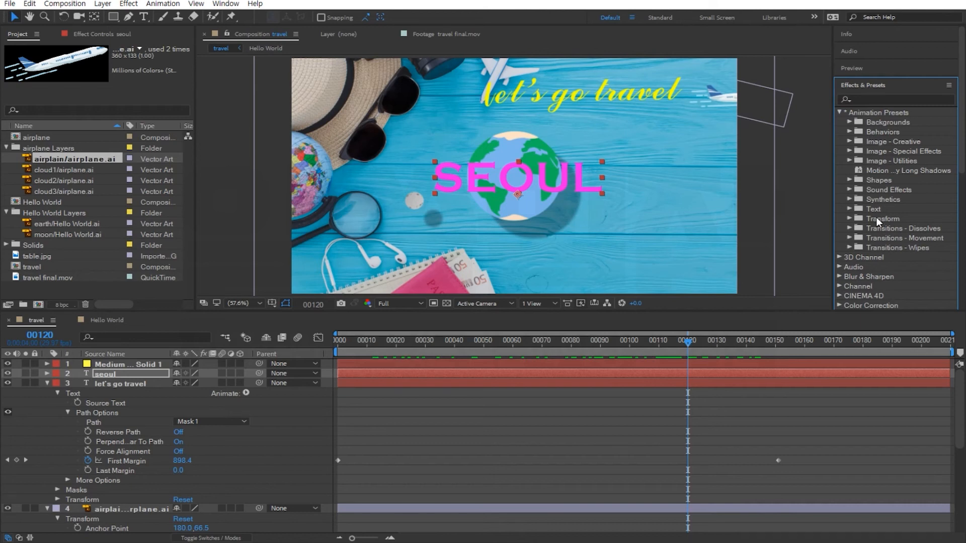
click(849, 209)
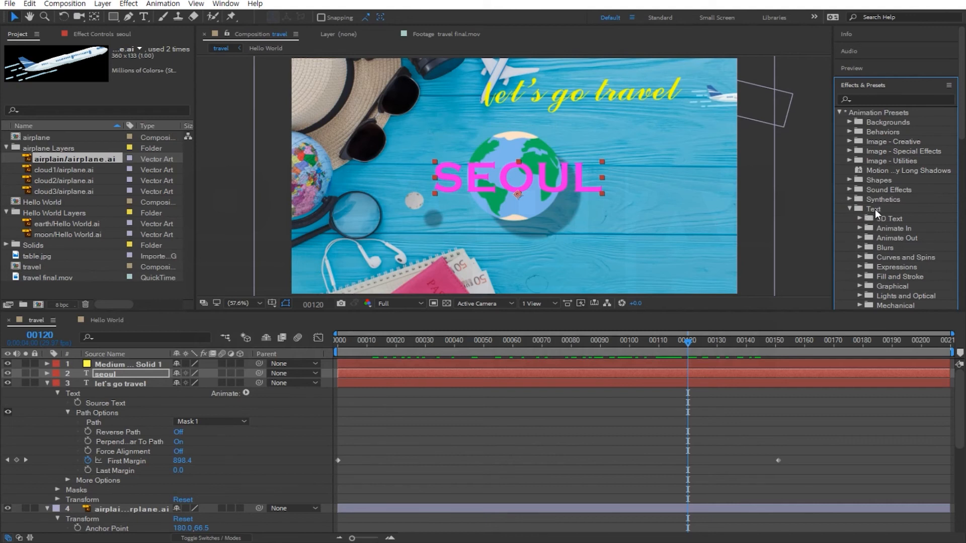
scroll(875, 209, down, 1)
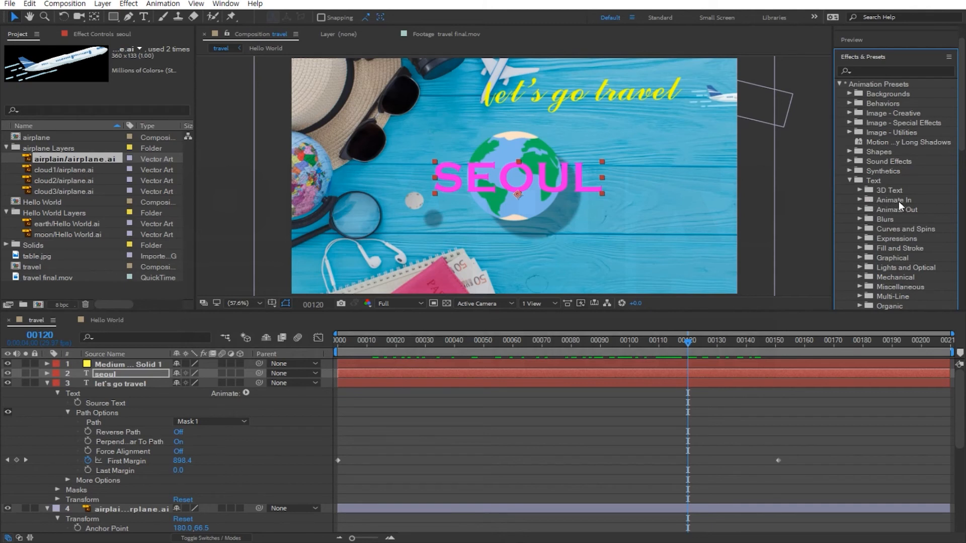
click(860, 199)
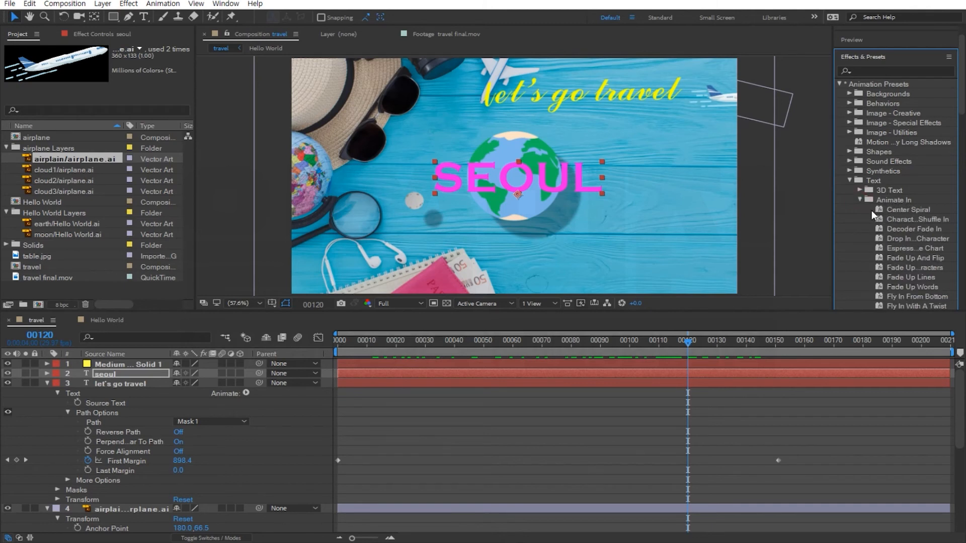
scroll(871, 210, down, 3)
scroll(871, 201, down, 2)
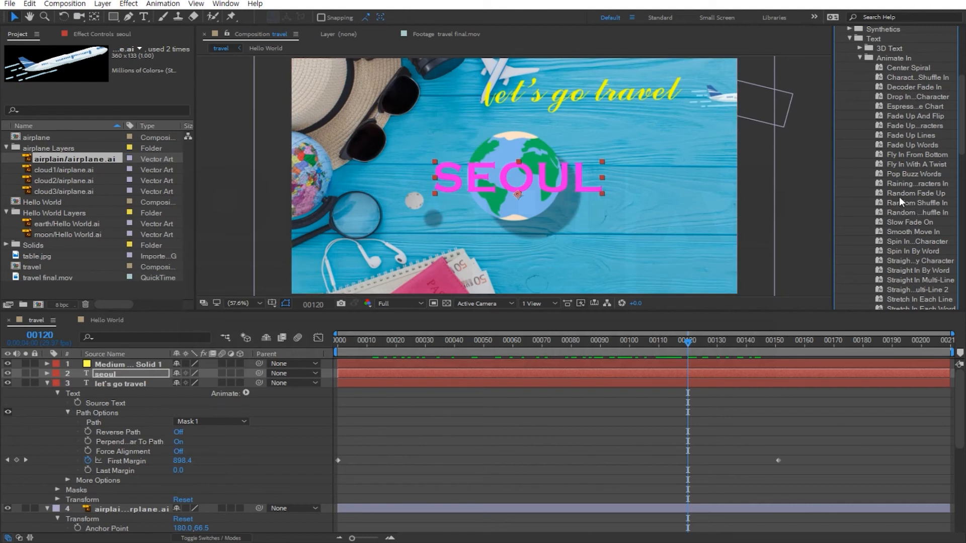
click(931, 194)
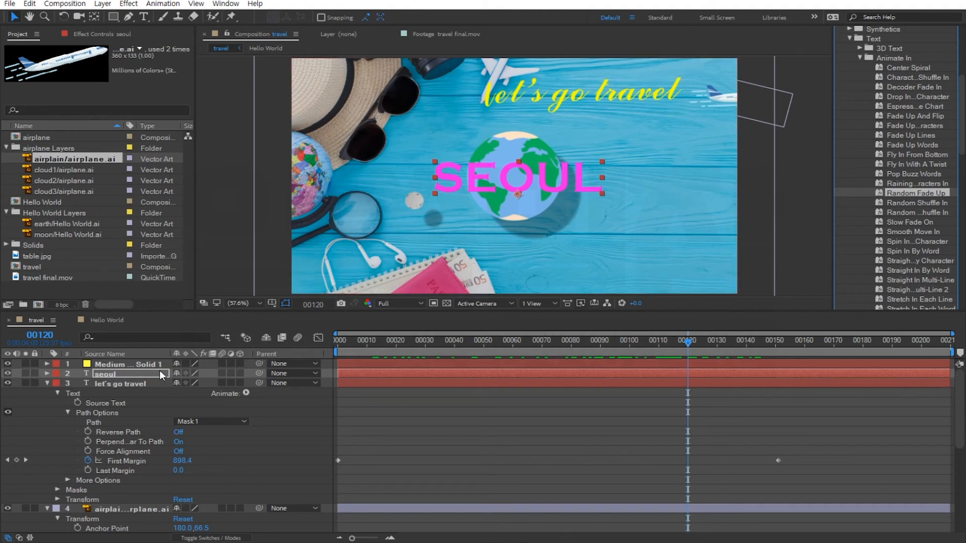
mouse_move(687, 340)
mouse_down()
mouse_move(699, 341)
mouse_move(687, 348)
mouse_up()
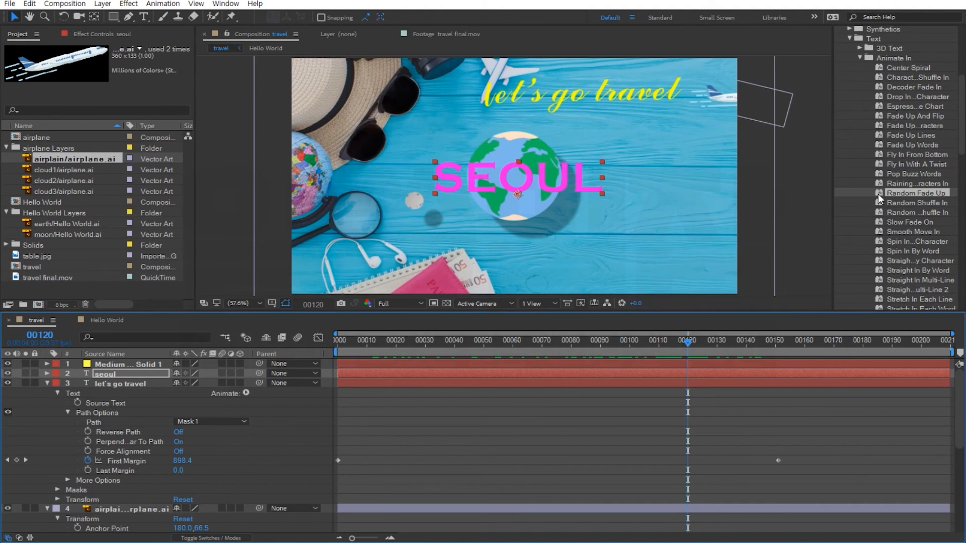
double_click(901, 191)
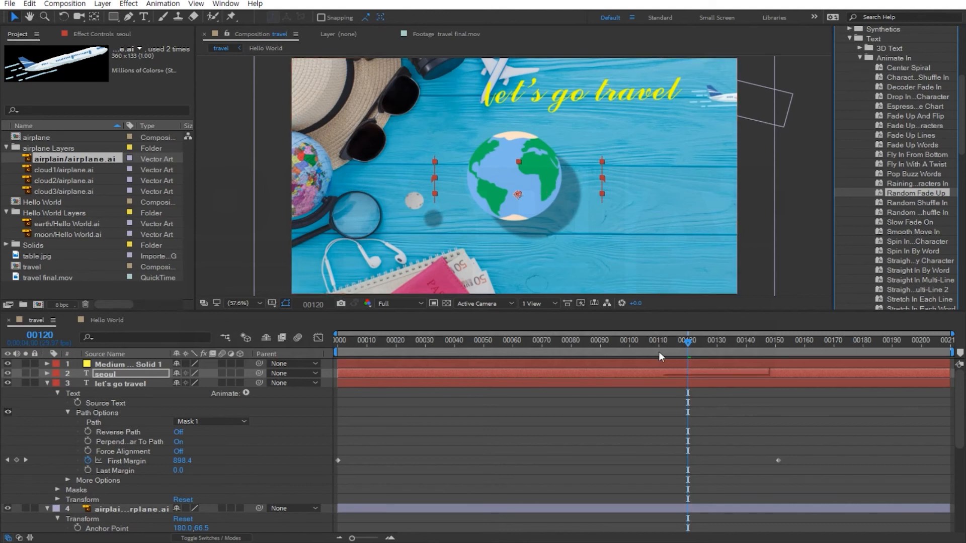
Preview the SEOUL text's fade-up animation from around frame 115.
key(space)
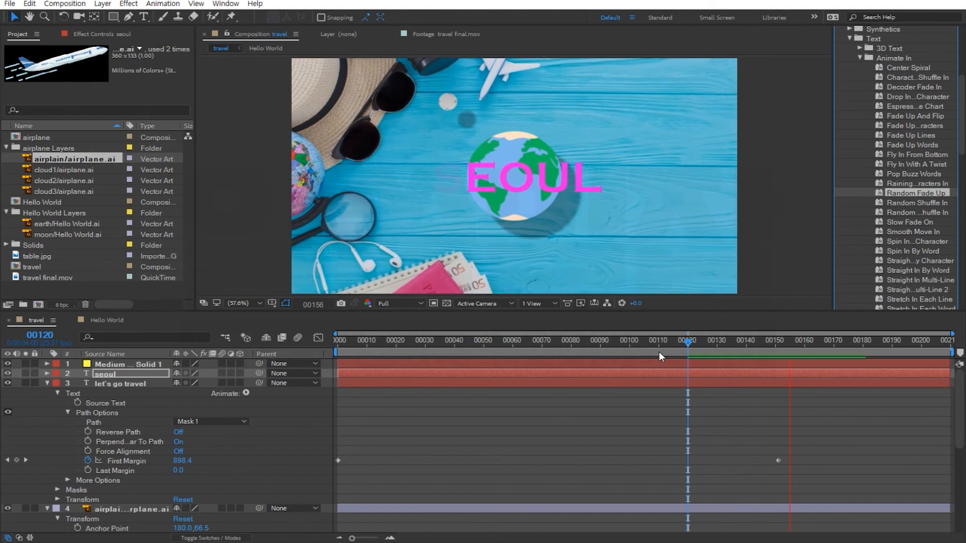
click(683, 340)
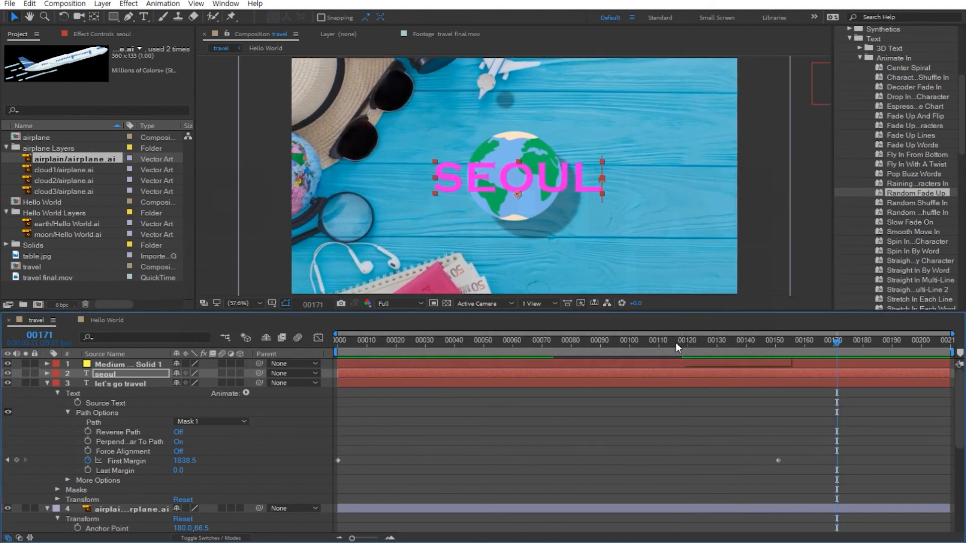
click(673, 343)
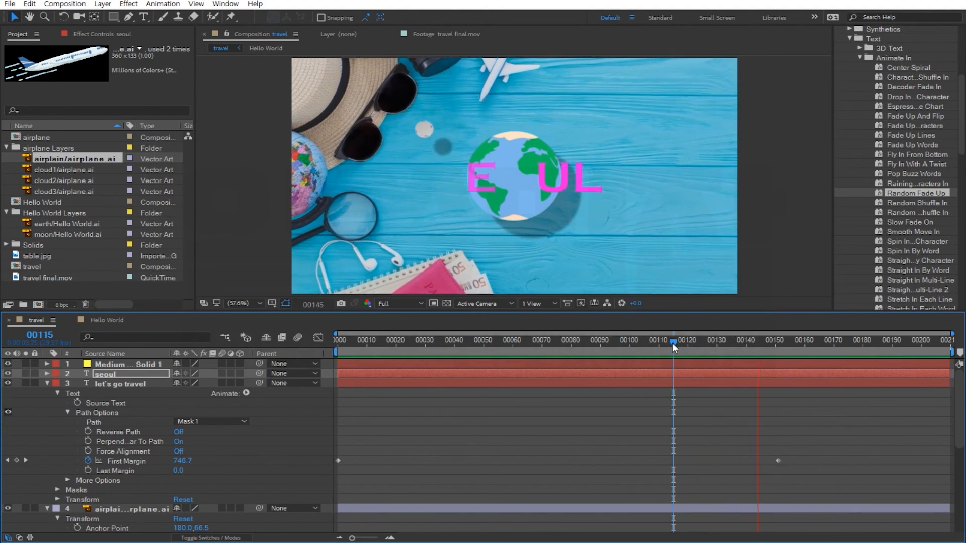
key(space)
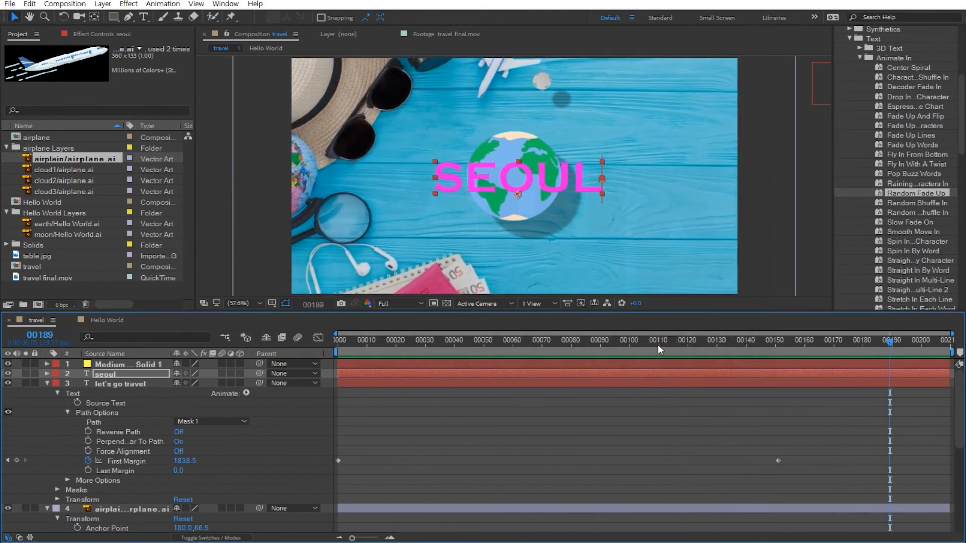
click(675, 344)
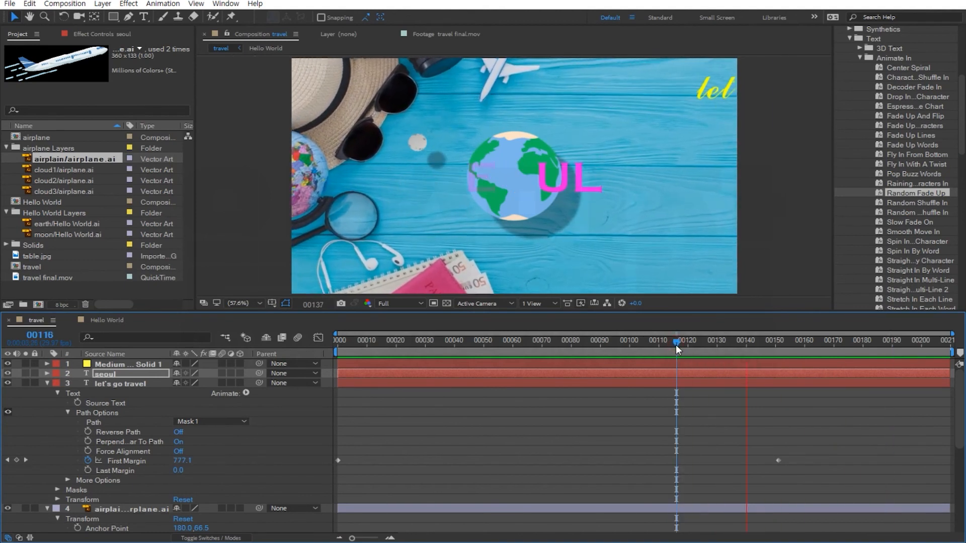
key(space)
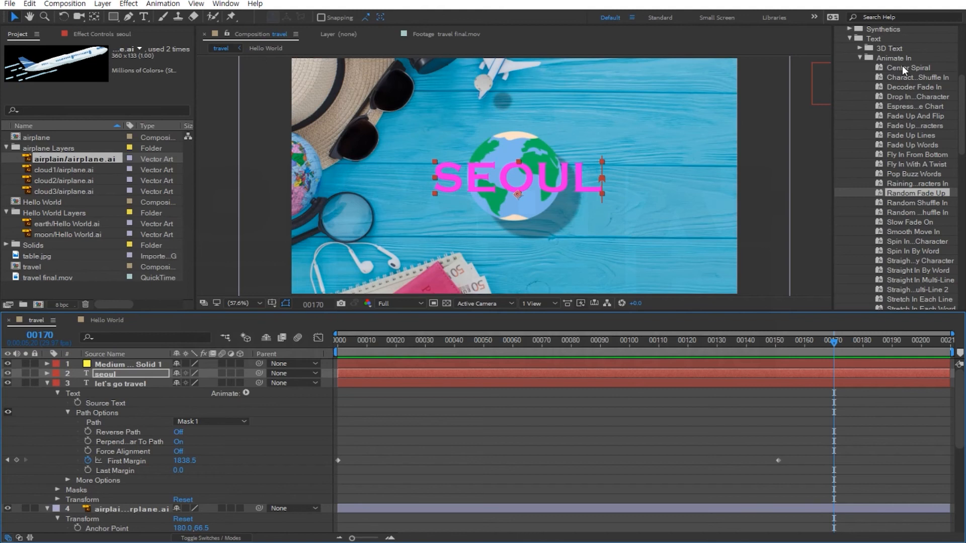
click(668, 347)
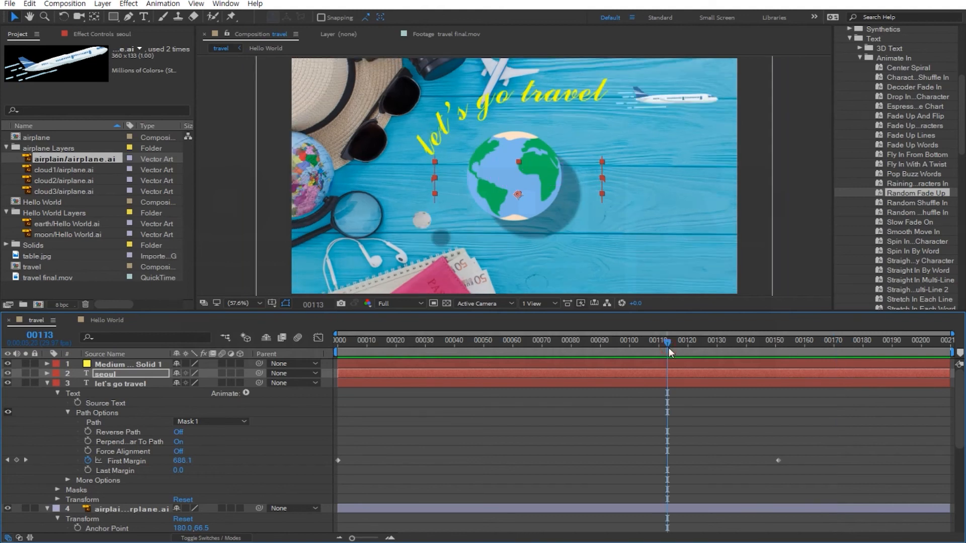
key(space)
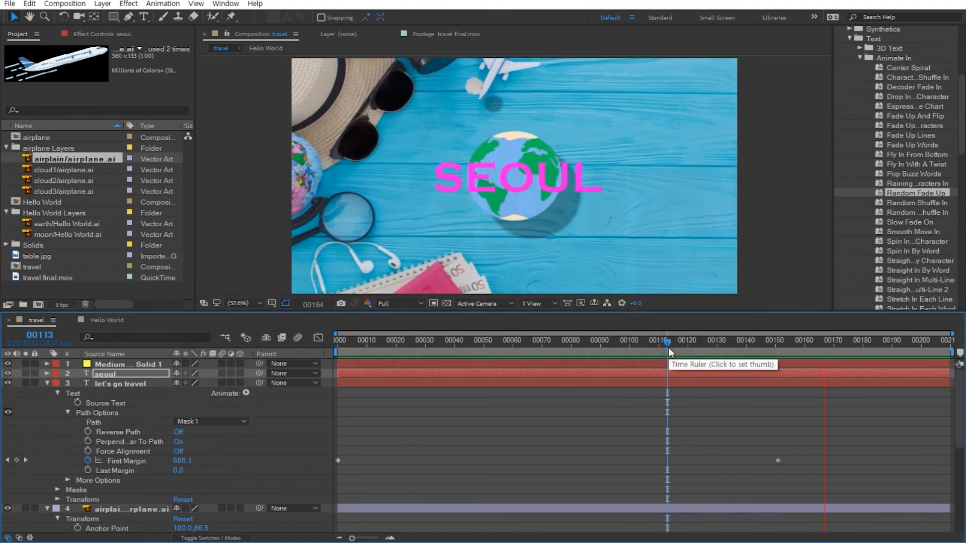
key(space)
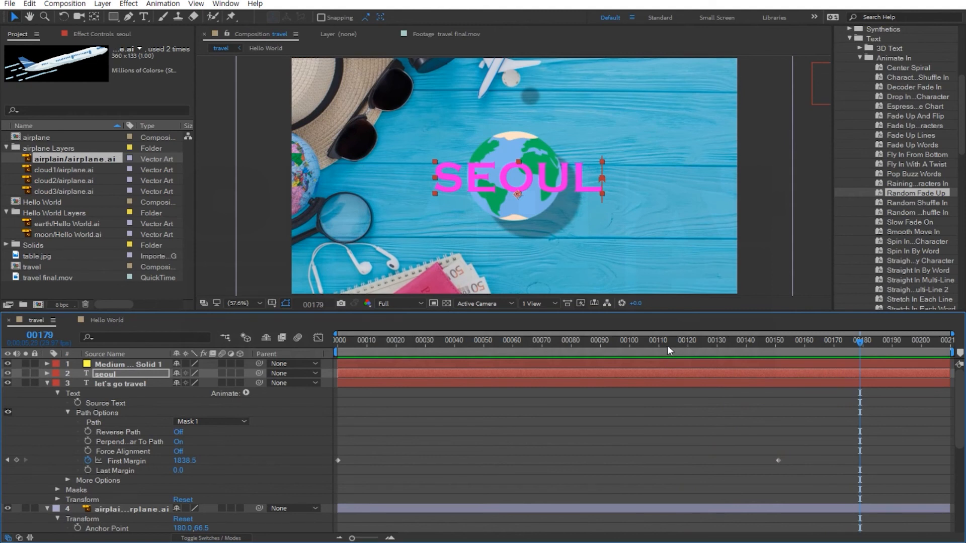
Expand the SEOUL layer's Animator 1 Range Selector and move the ending Start keyframe earlier to about frame 137.
key(Return)
click(46, 373)
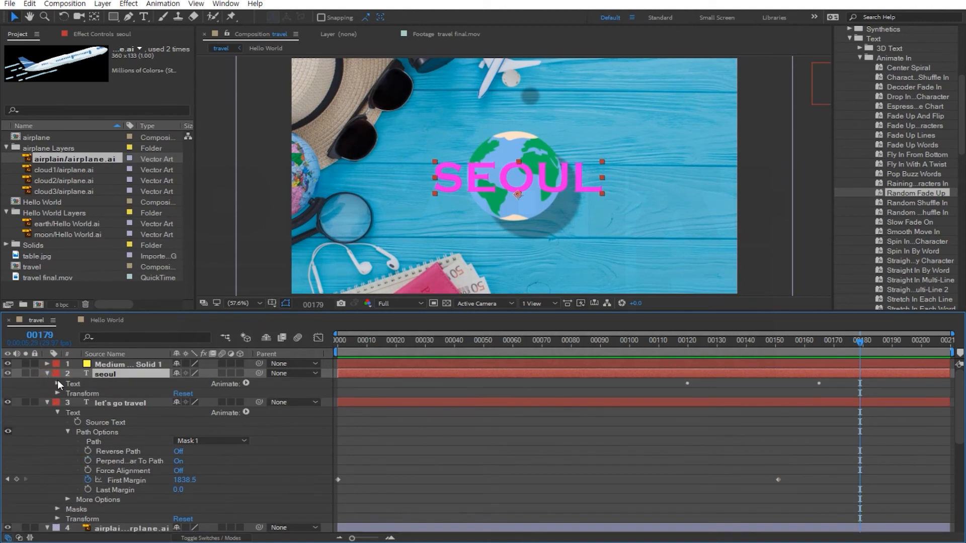
click(57, 384)
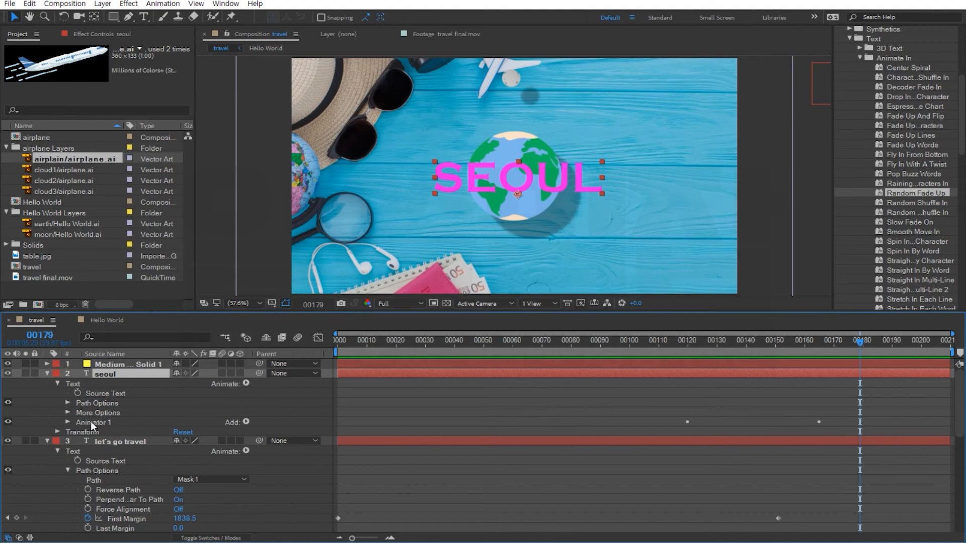
click(68, 423)
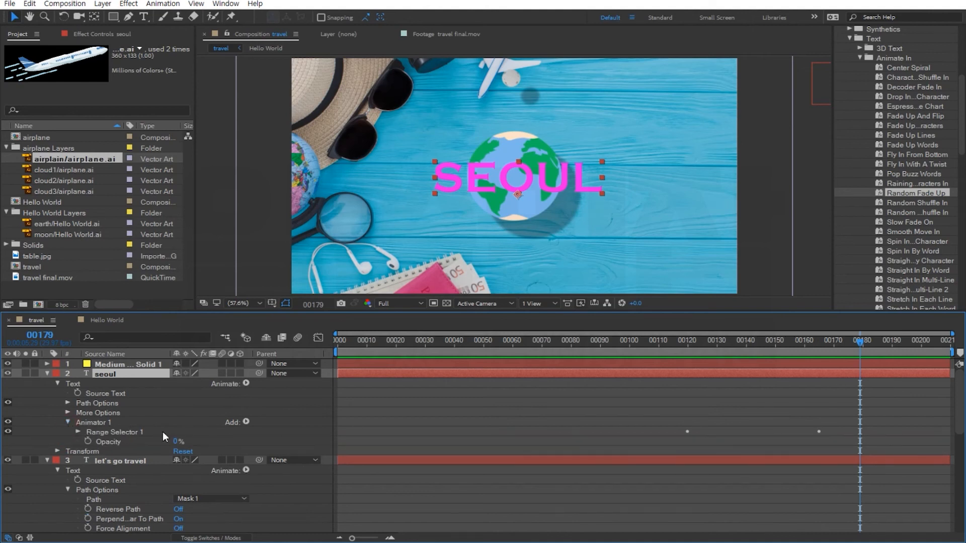
click(76, 432)
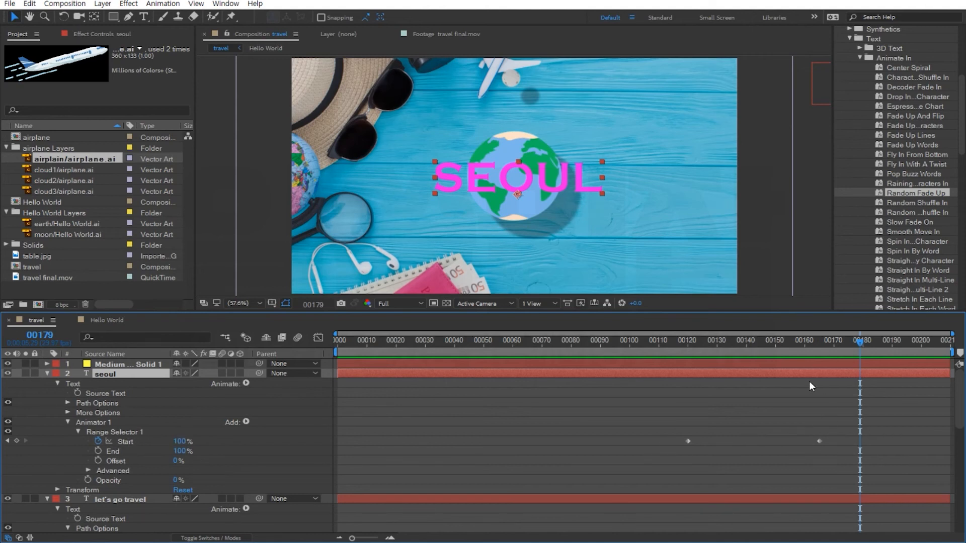
click(666, 347)
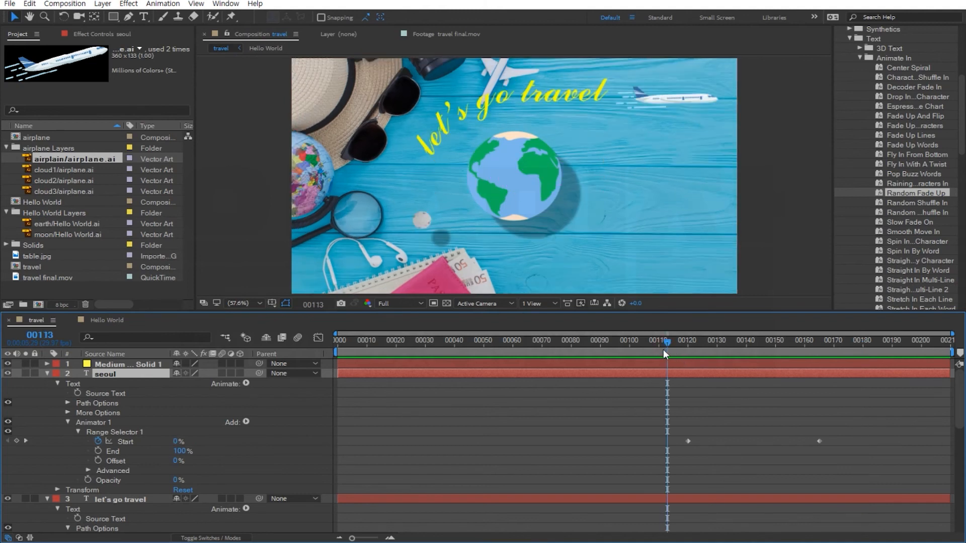
key(space)
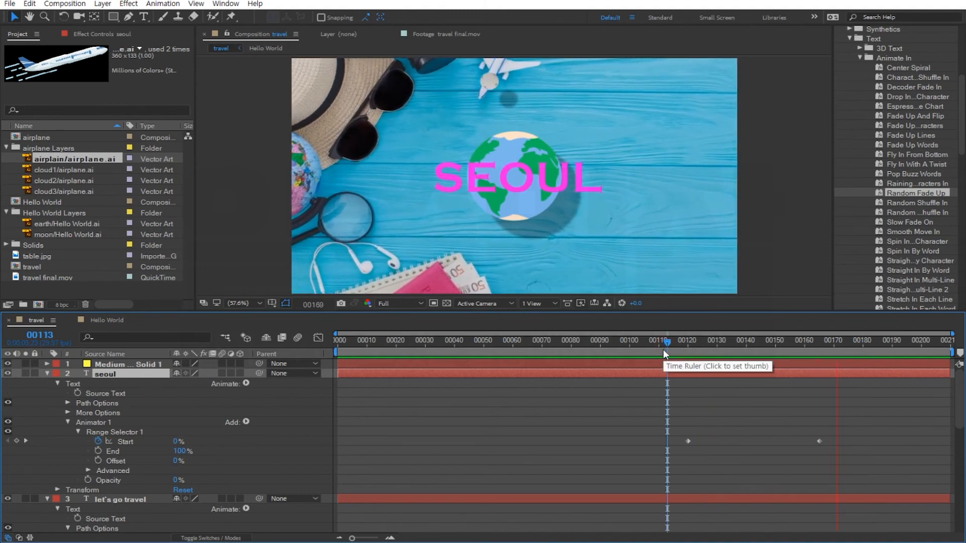
key(space)
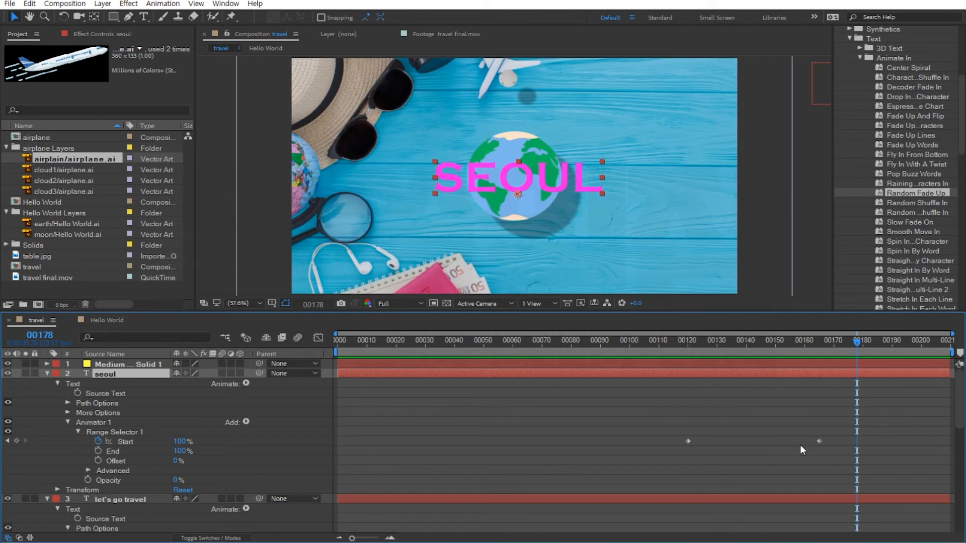
drag(821, 441, 734, 441)
Preview the fade, then move the ending Start keyframe later to about frame 184.
click(667, 343)
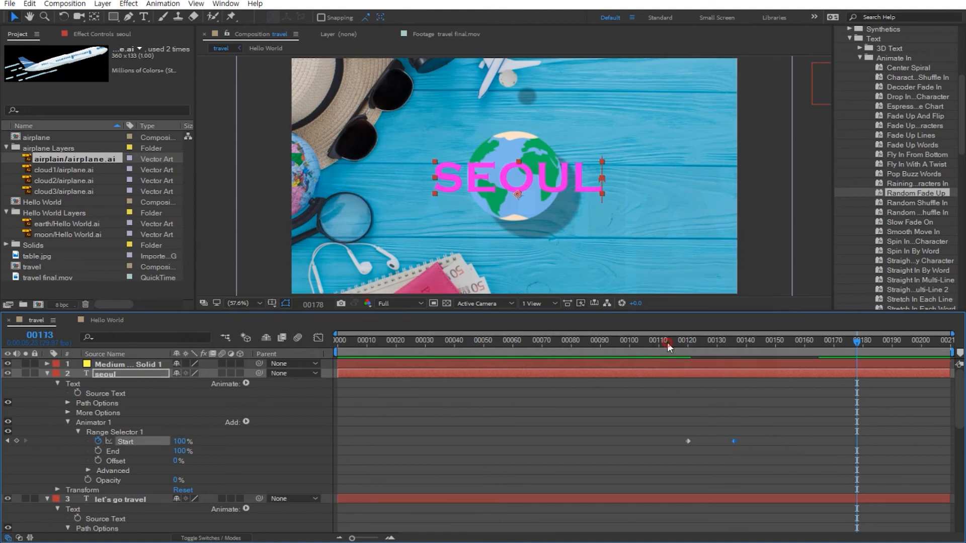
key(space)
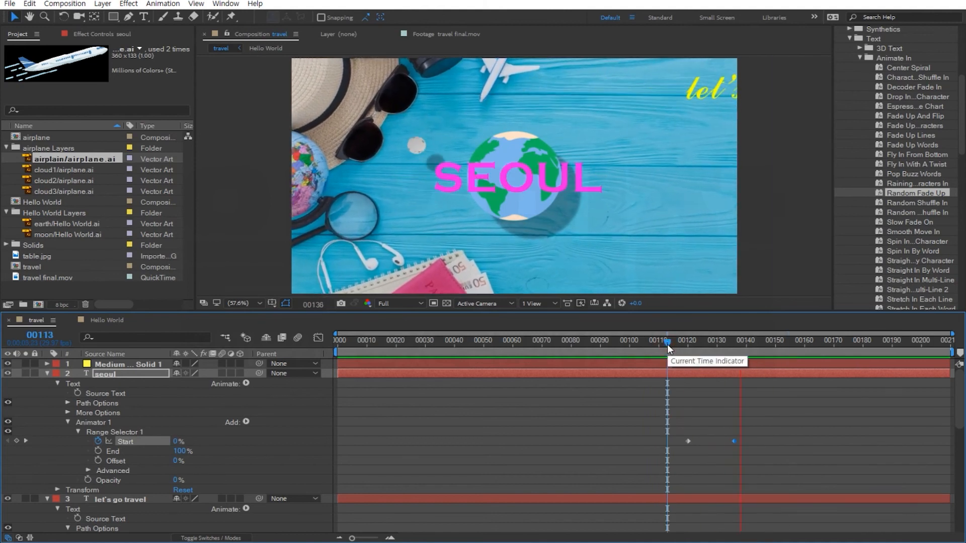
key(space)
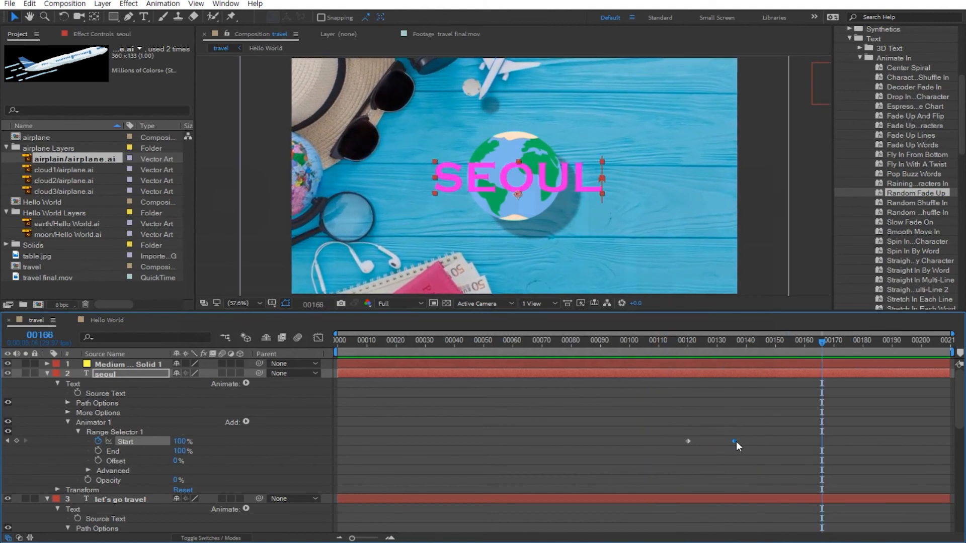
drag(736, 442, 872, 441)
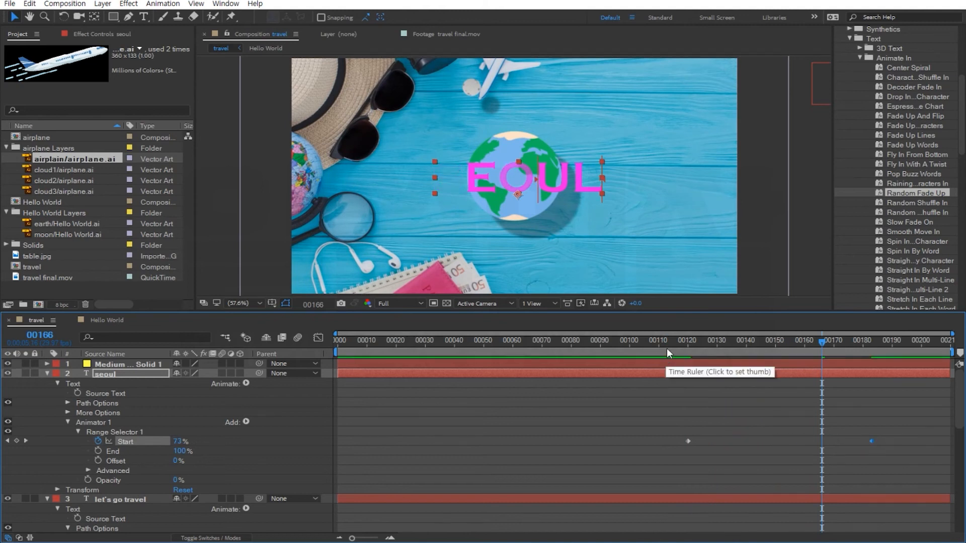
Move the ending Start keyframe of the SEOUL fade to about frame 170 and preview the animation.
click(667, 348)
key(space)
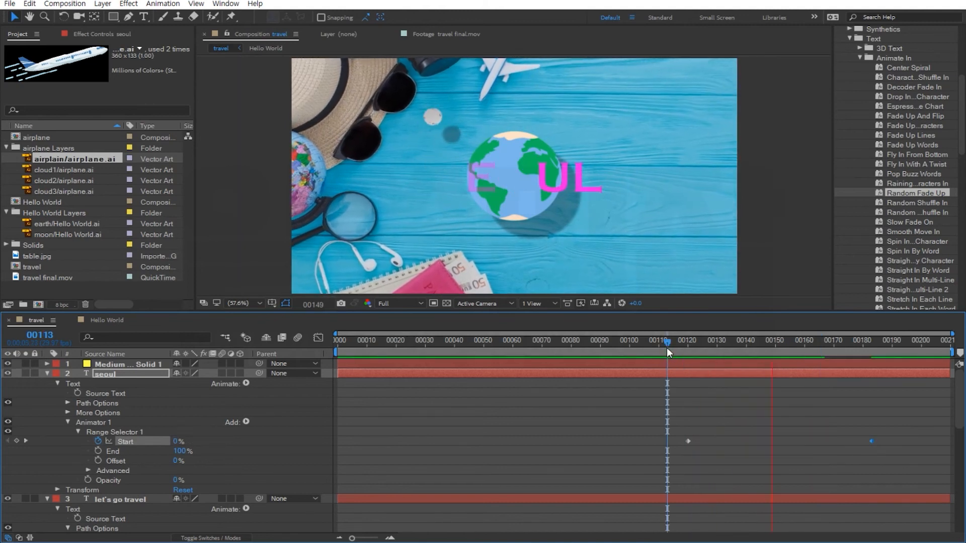
key(space)
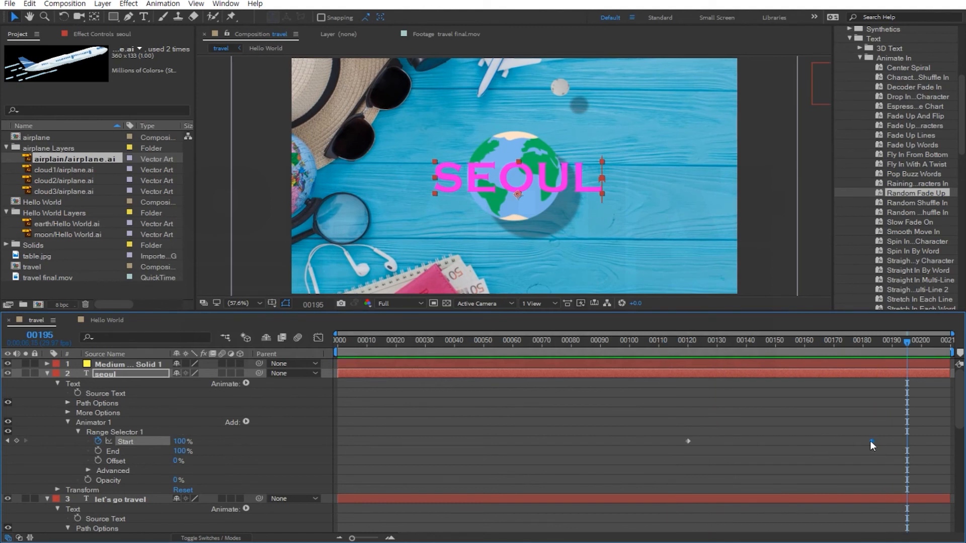
drag(868, 441, 831, 440)
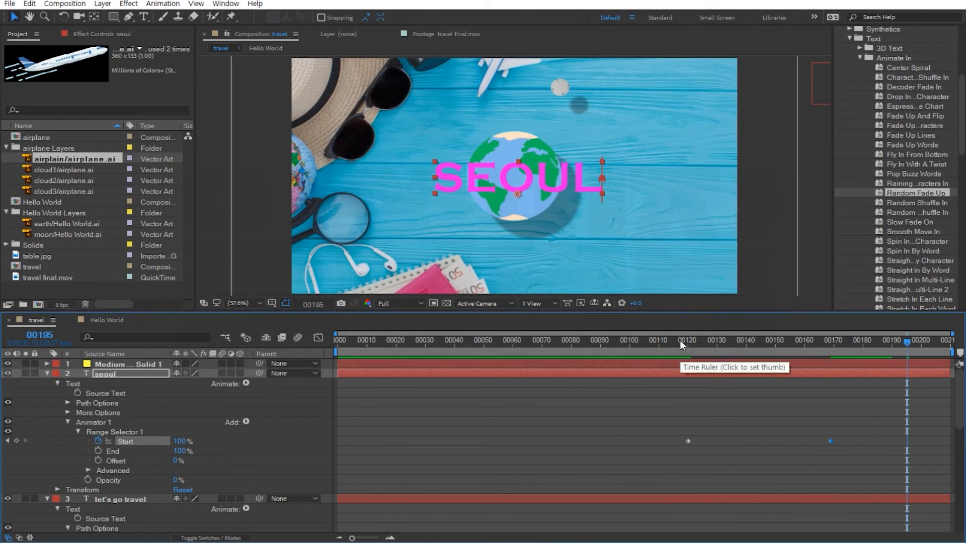
click(677, 340)
key(space)
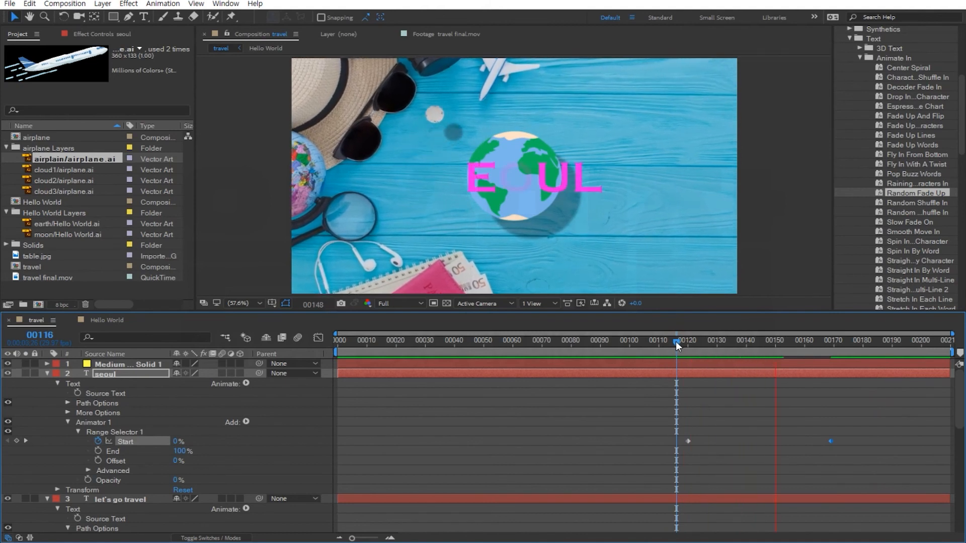
key(space)
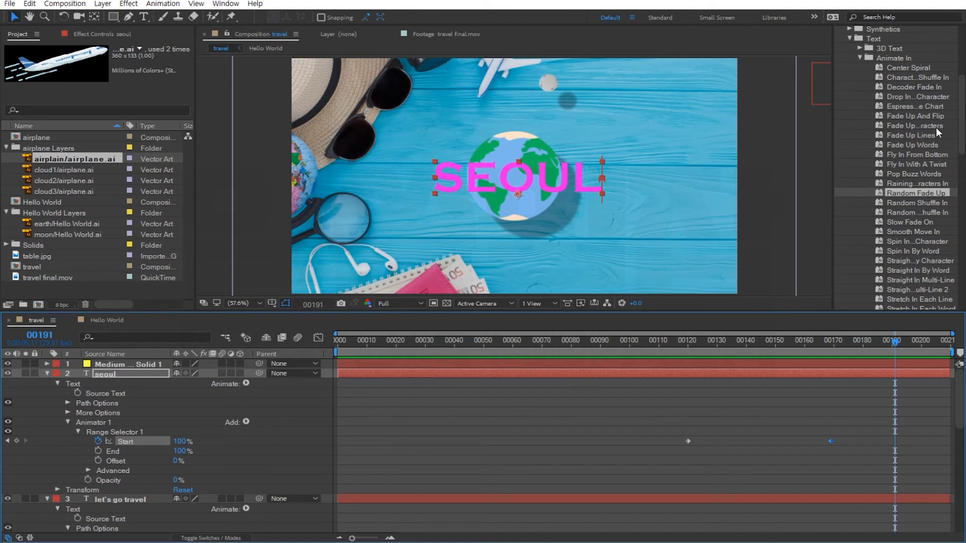
scroll(895, 153, up, 4)
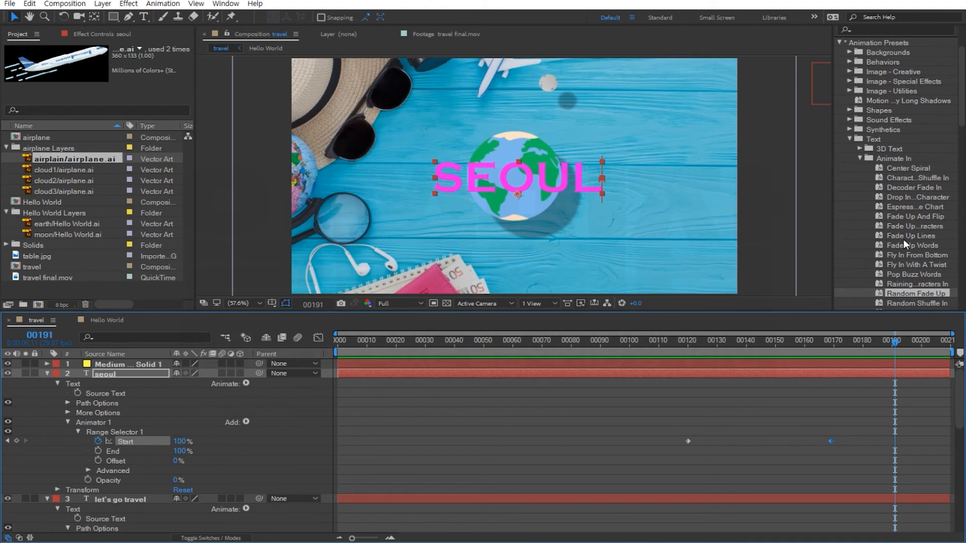
scroll(958, 95, down, 3)
scroll(905, 166, down, 4)
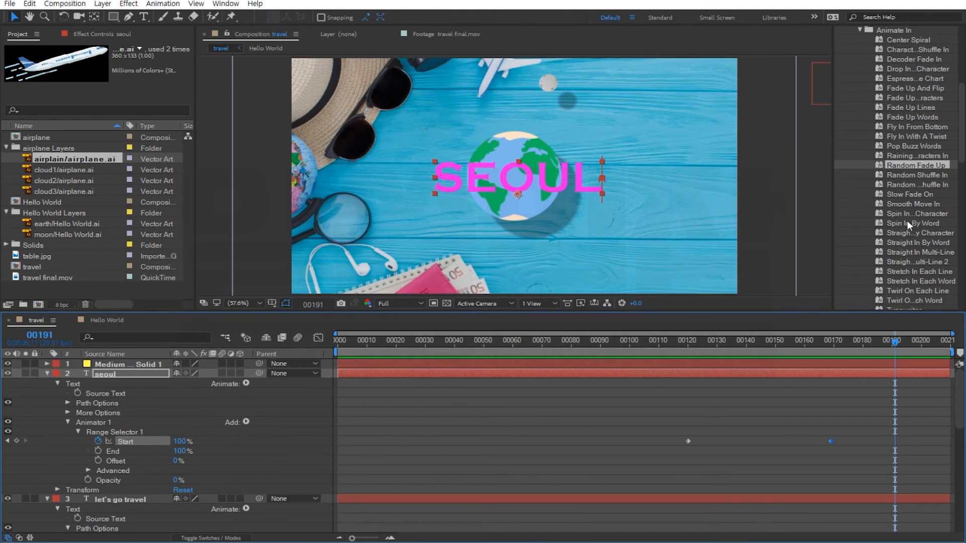
Select all layers in the travel composition and show only their animated properties.
click(47, 374)
click(47, 383)
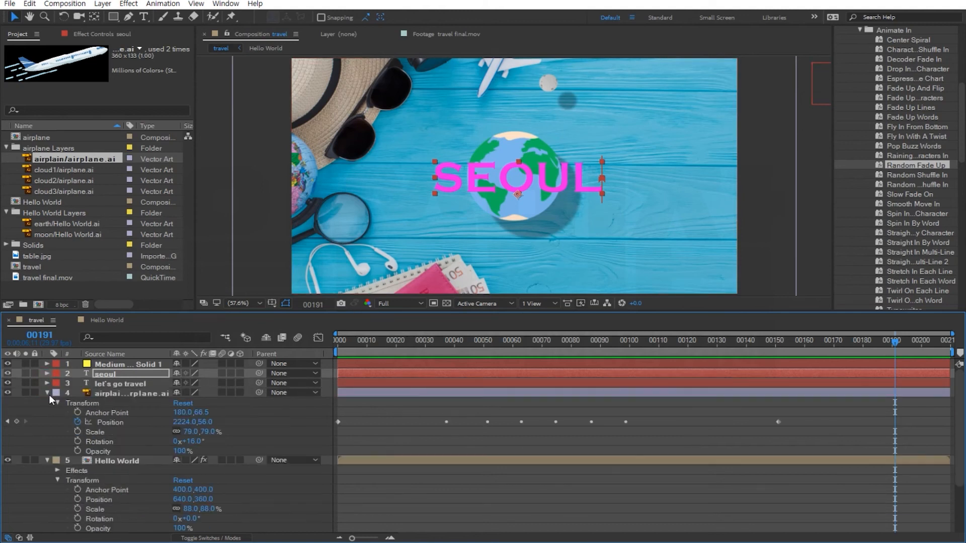
click(127, 365)
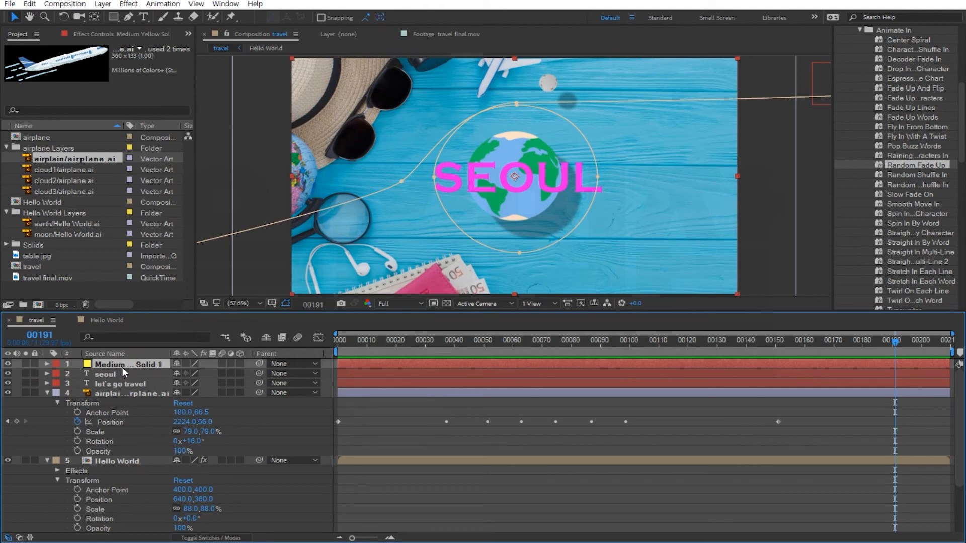
key(ctrl+a)
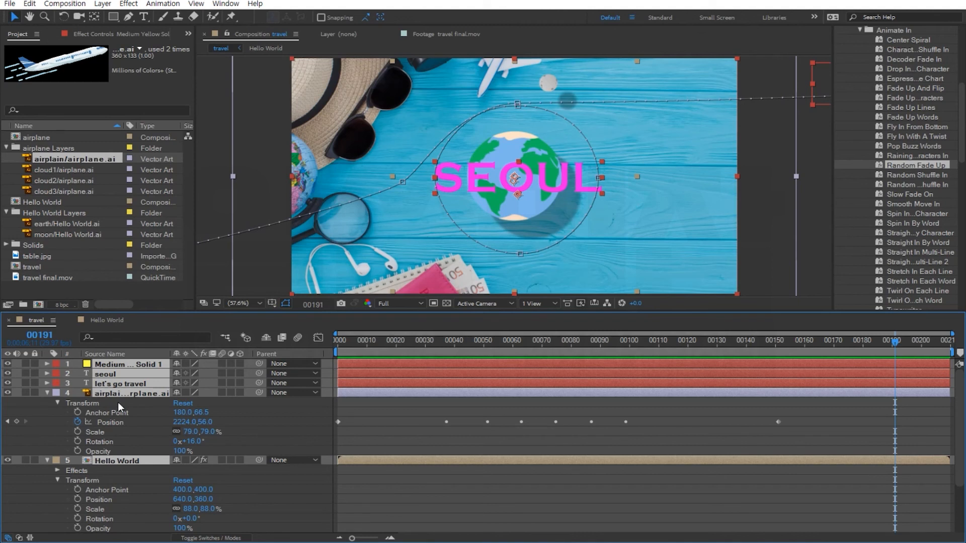
key(u)
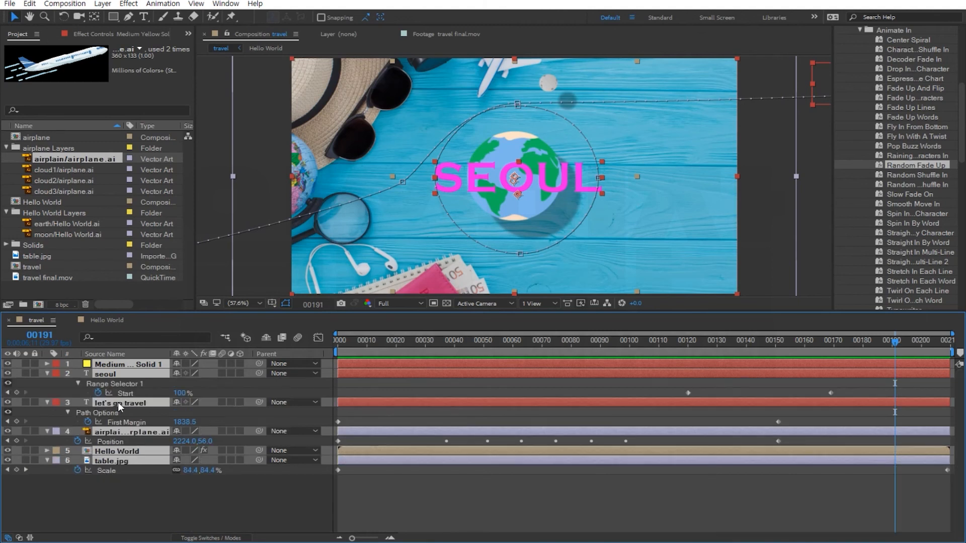
key(u)
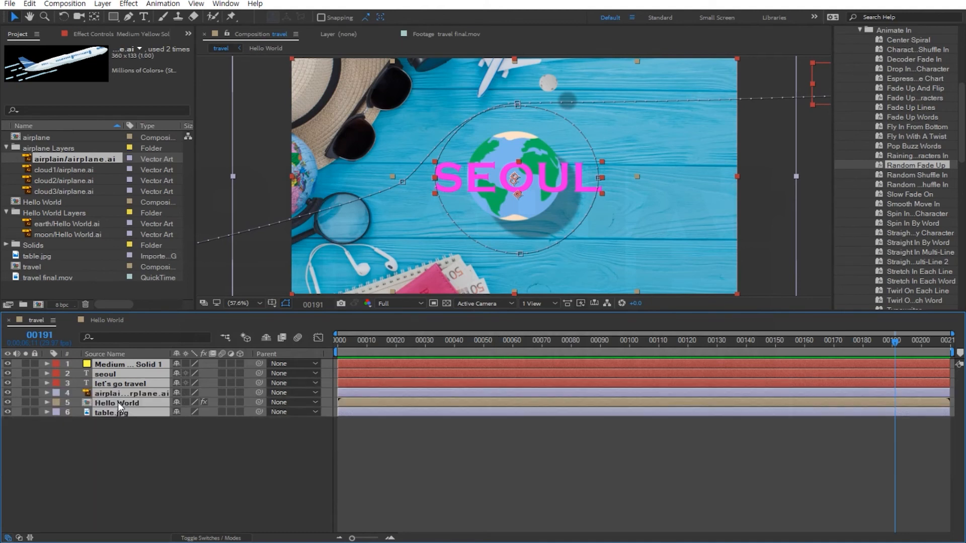
key(u)
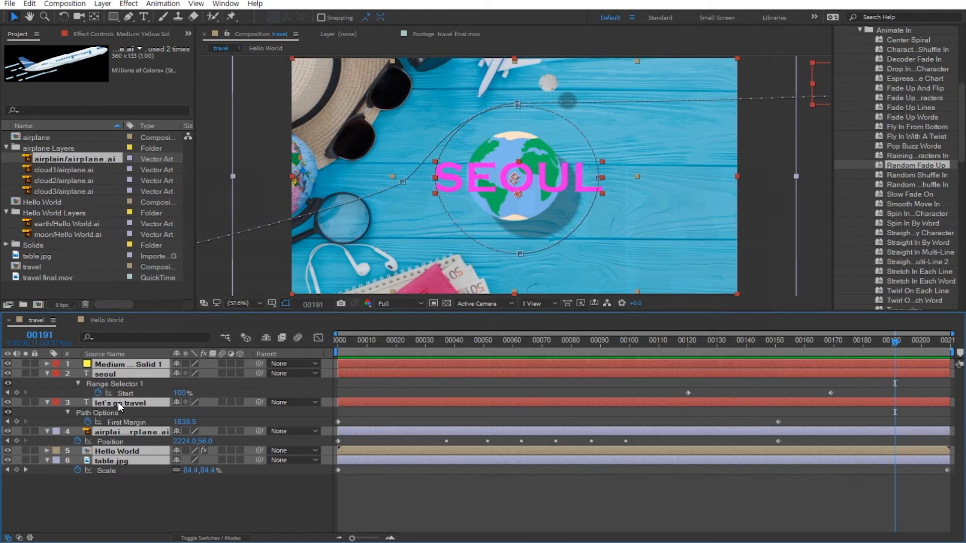
key(u)
key(u)
key(u)
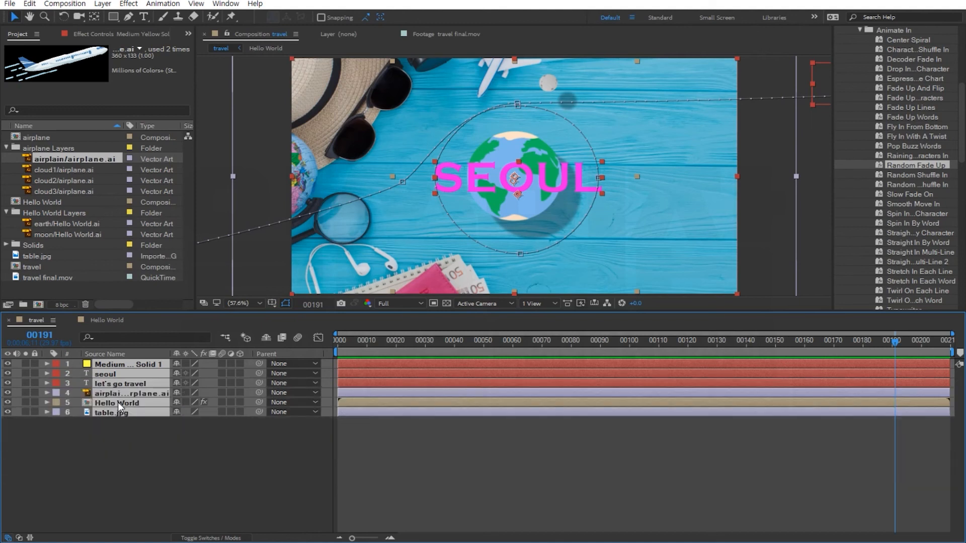
key(u)
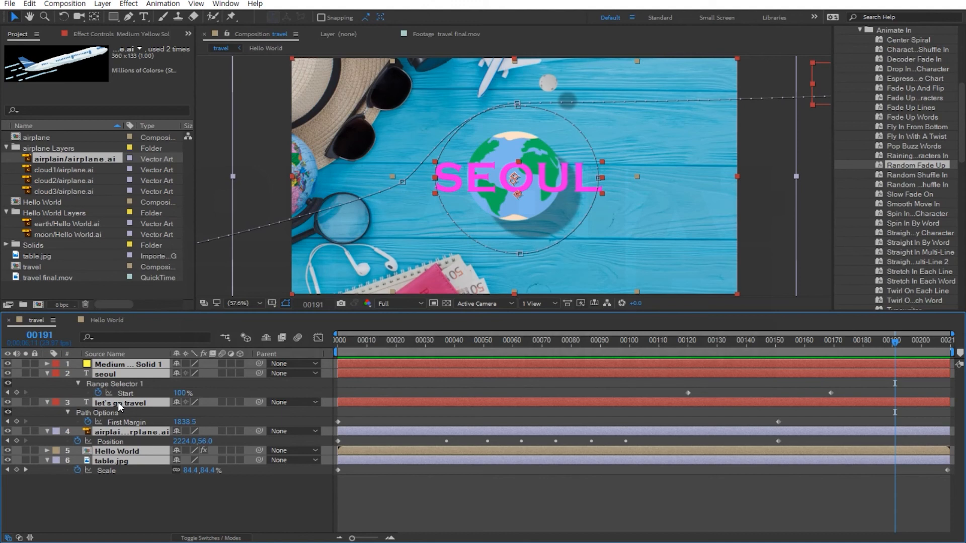
key(u)
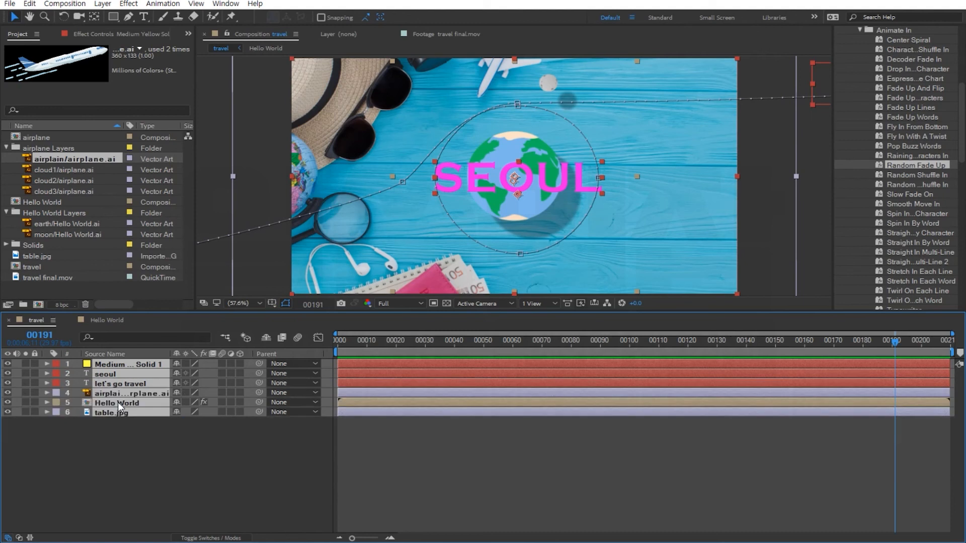
key(u)
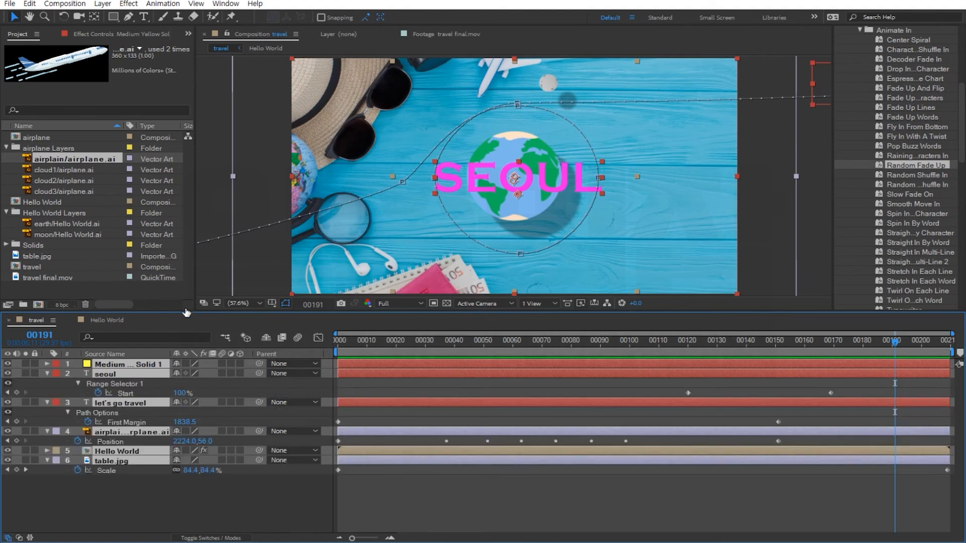
Preview the travel animation from the first frame in an enlarged viewer.
drag(185, 312, 187, 332)
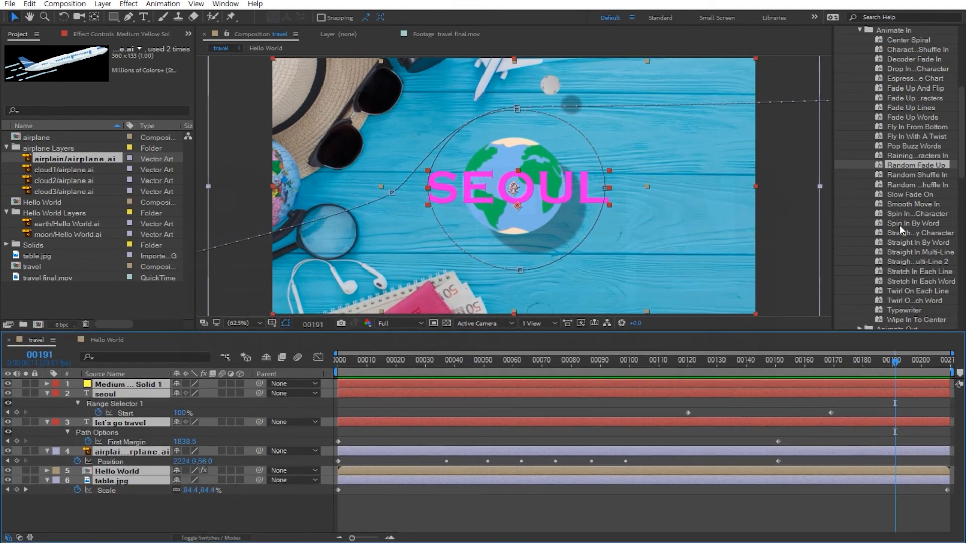
drag(360, 362, 276, 371)
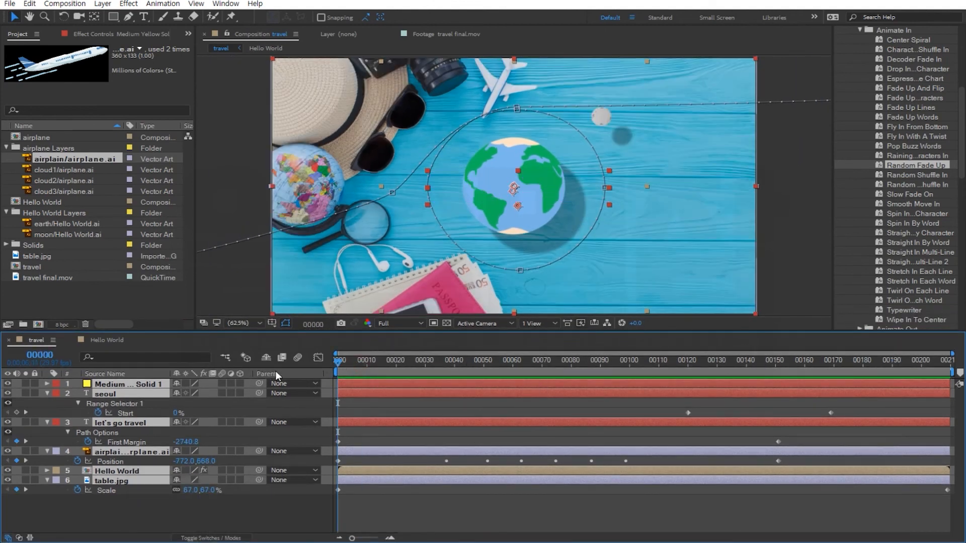
key(space)
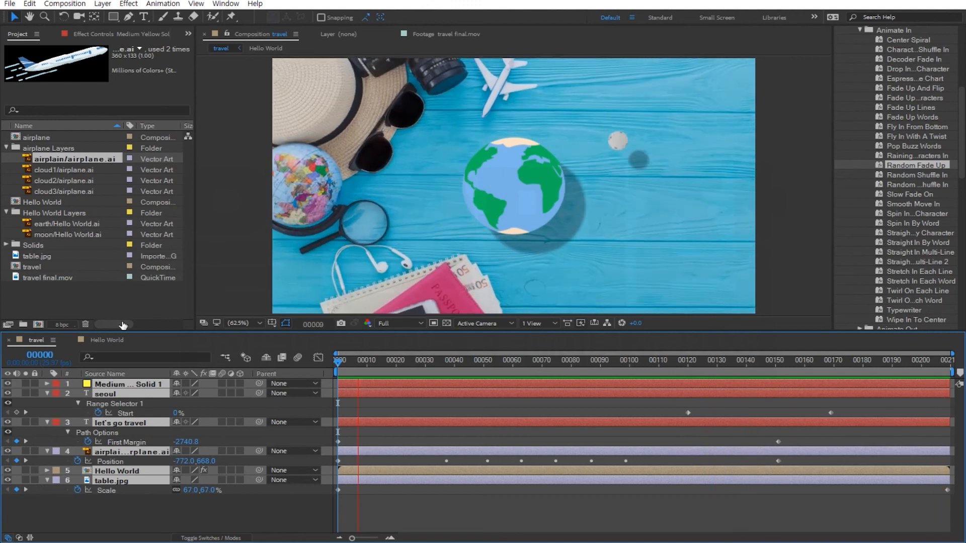
key(space)
Import balloon.png from the path animation folder into the project.
click(68, 169)
click(68, 180)
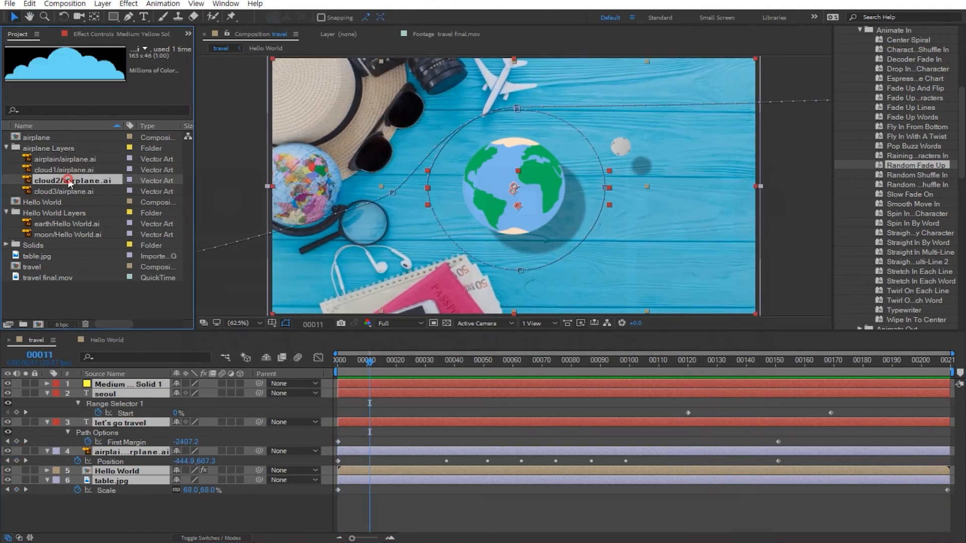
click(68, 191)
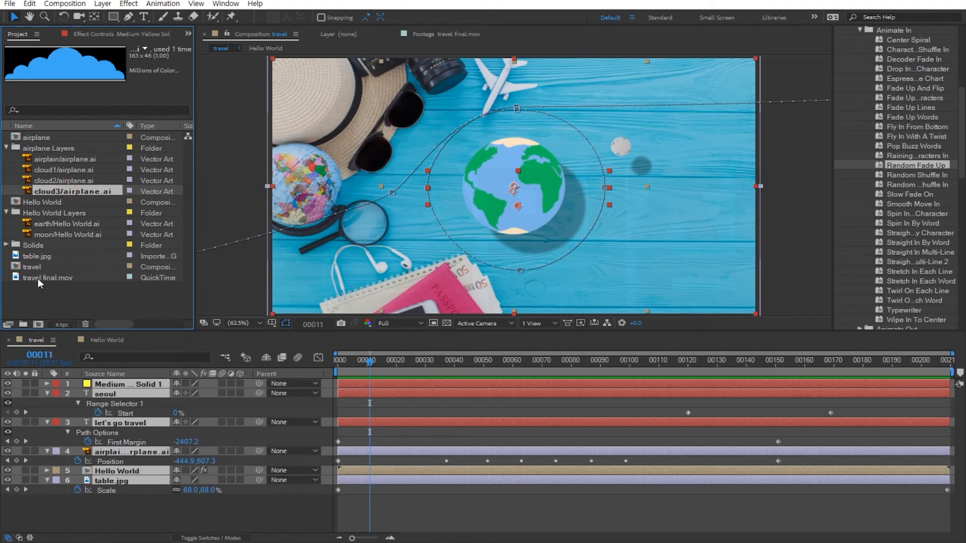
click(55, 296)
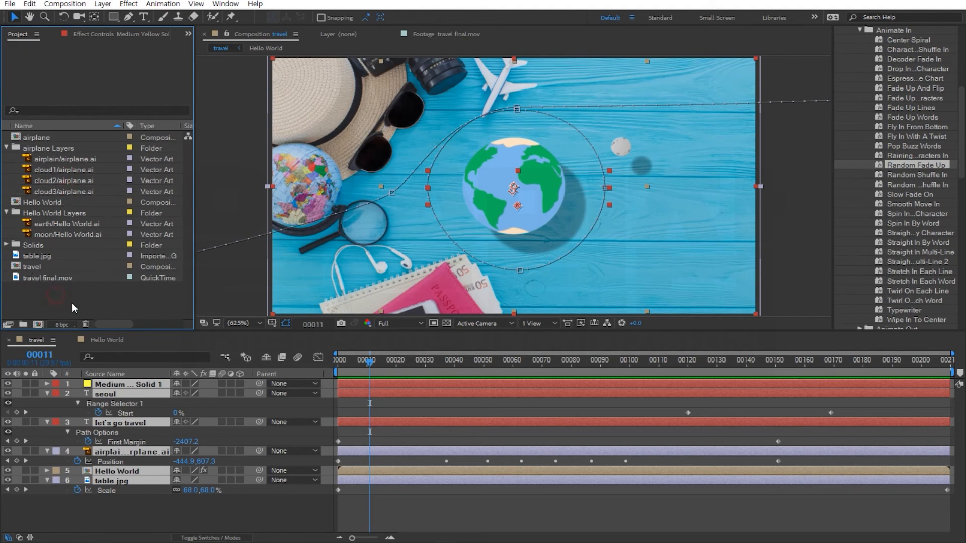
double_click(72, 303)
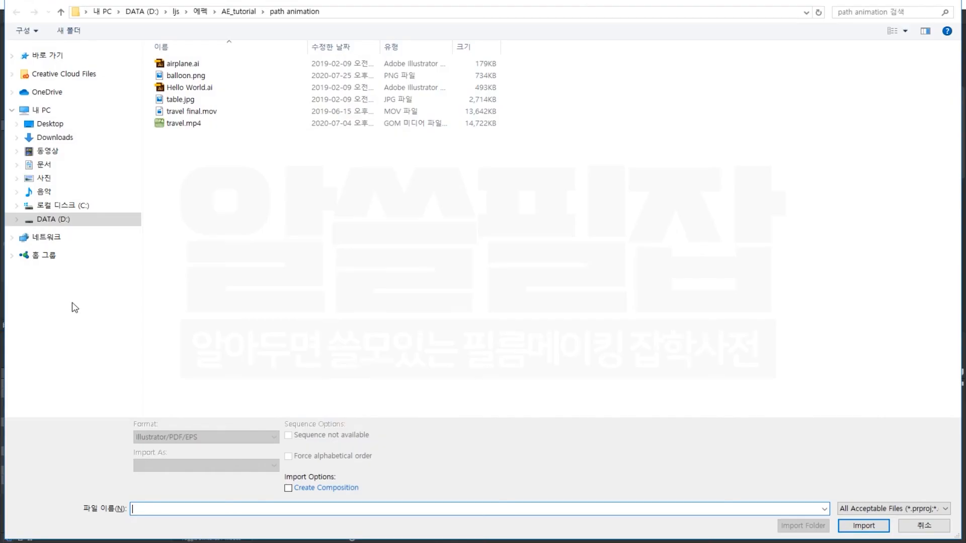
click(199, 76)
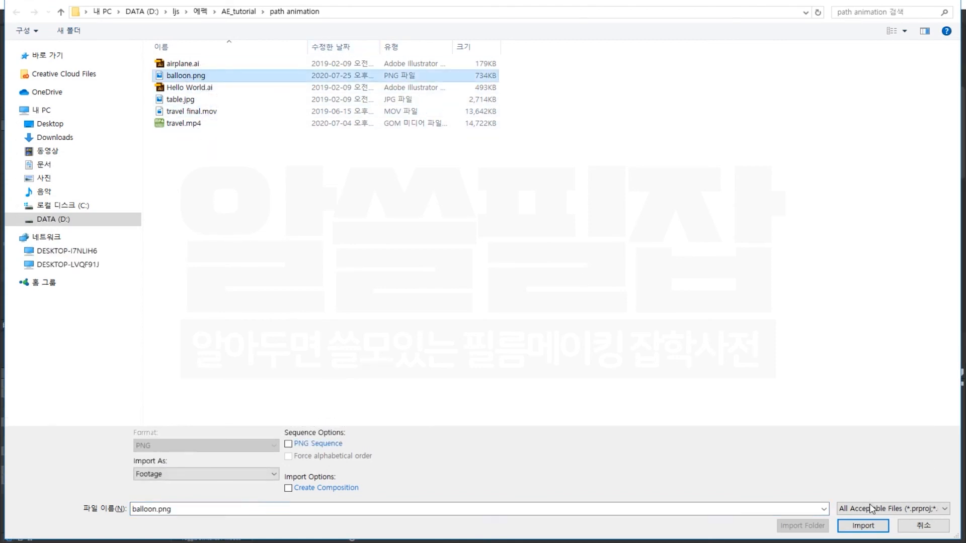
click(863, 525)
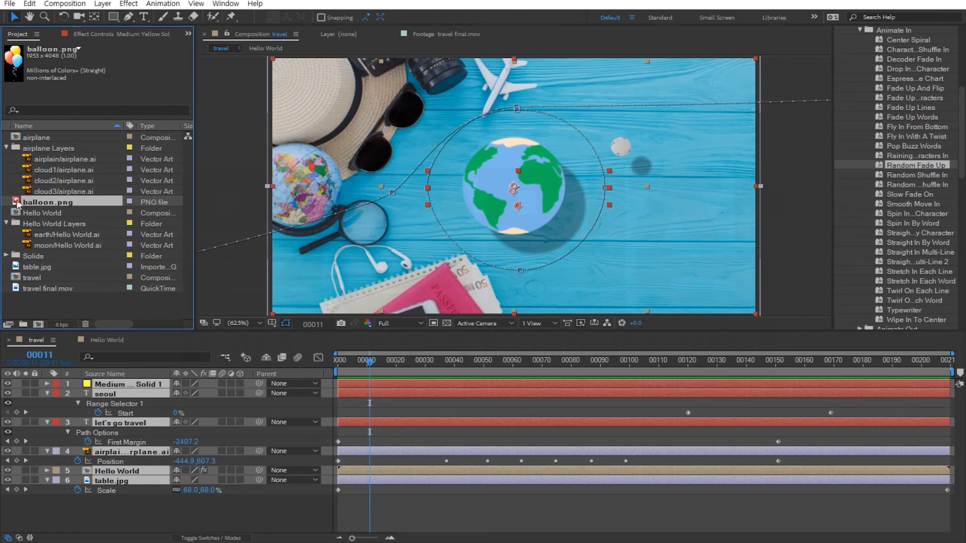
Open the balloon.png footage at fit zoom to inspect it, then return to the travel composition.
double_click(18, 201)
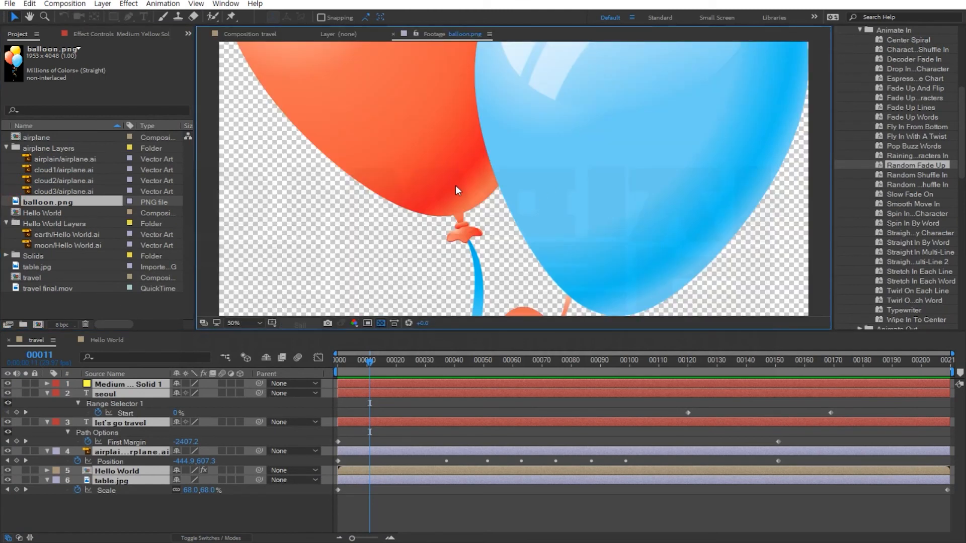
click(243, 323)
click(259, 336)
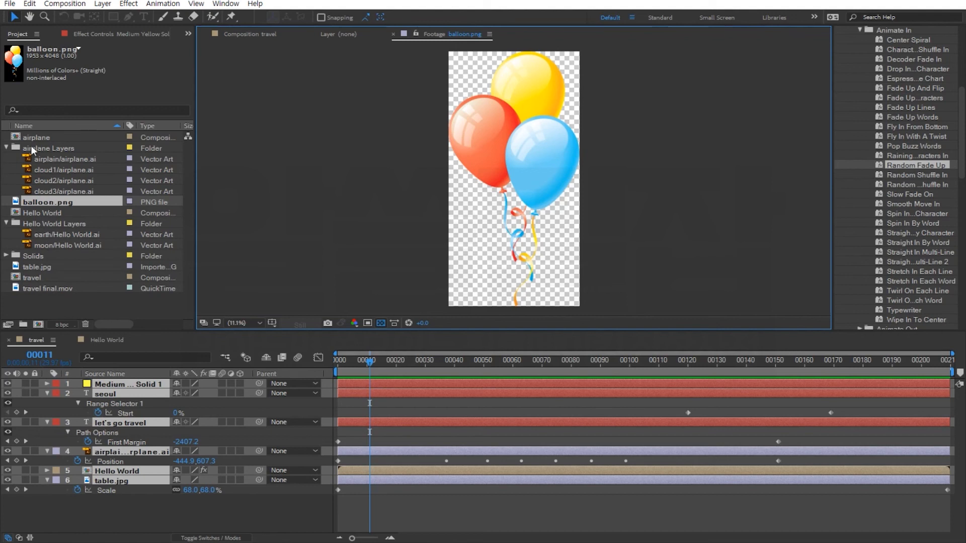
click(249, 34)
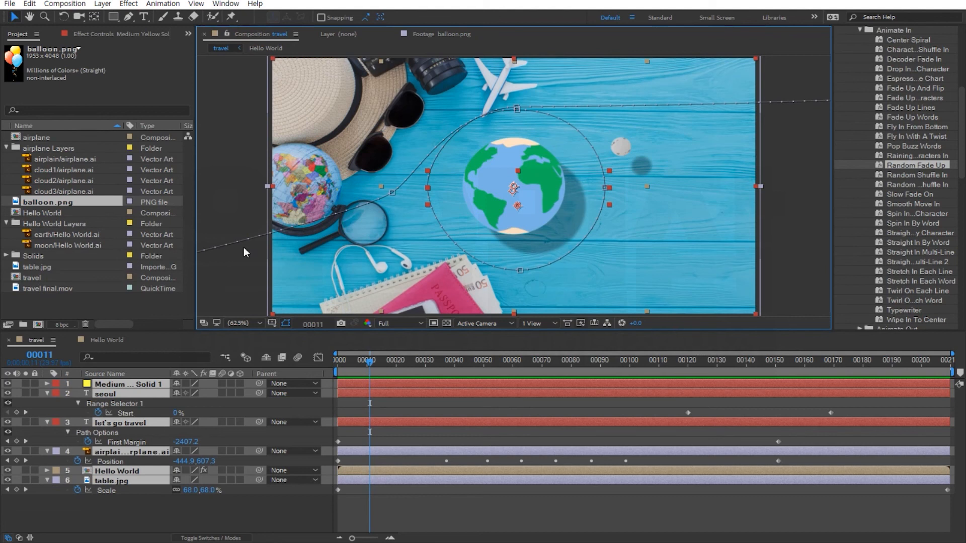
Add balloon.png to the travel composition as the top layer and scale it to 11%.
click(9, 204)
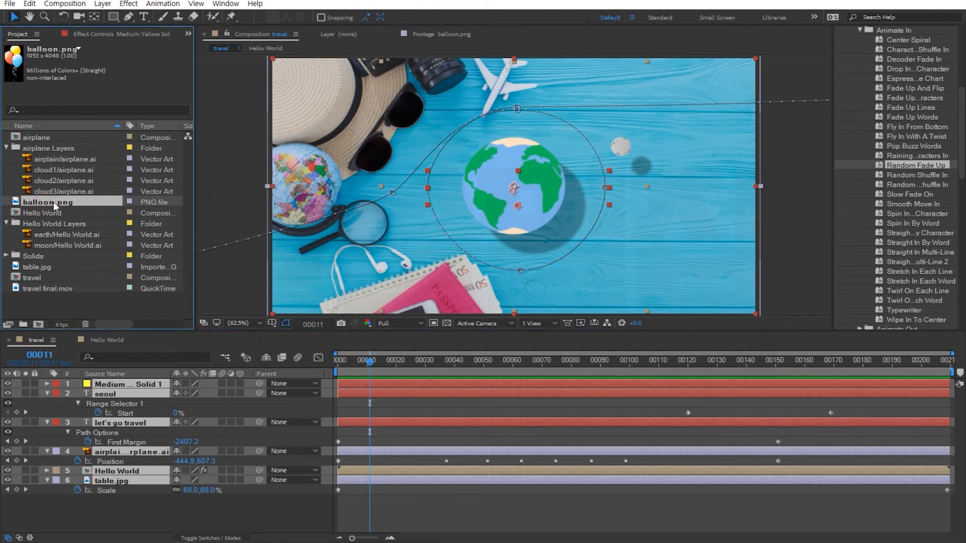
drag(16, 203, 74, 381)
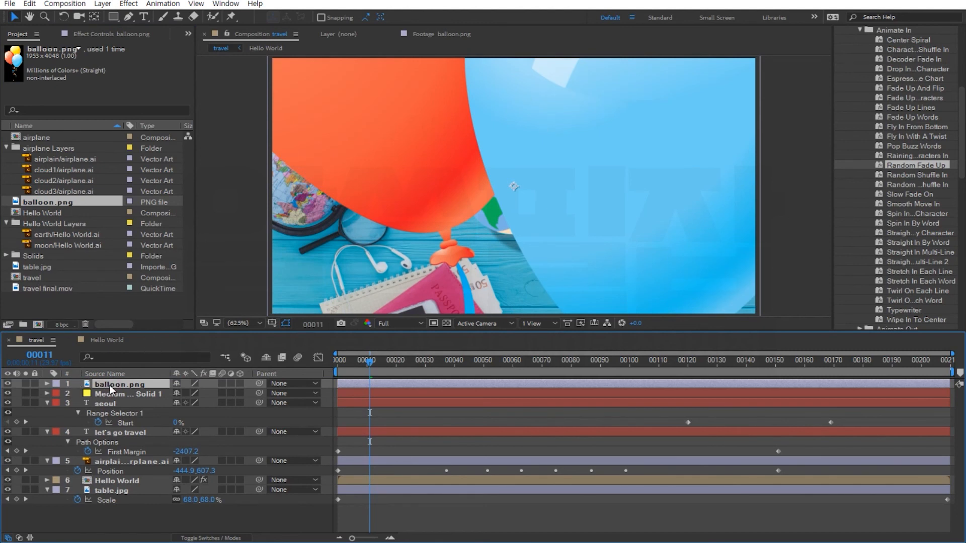
click(47, 383)
click(59, 394)
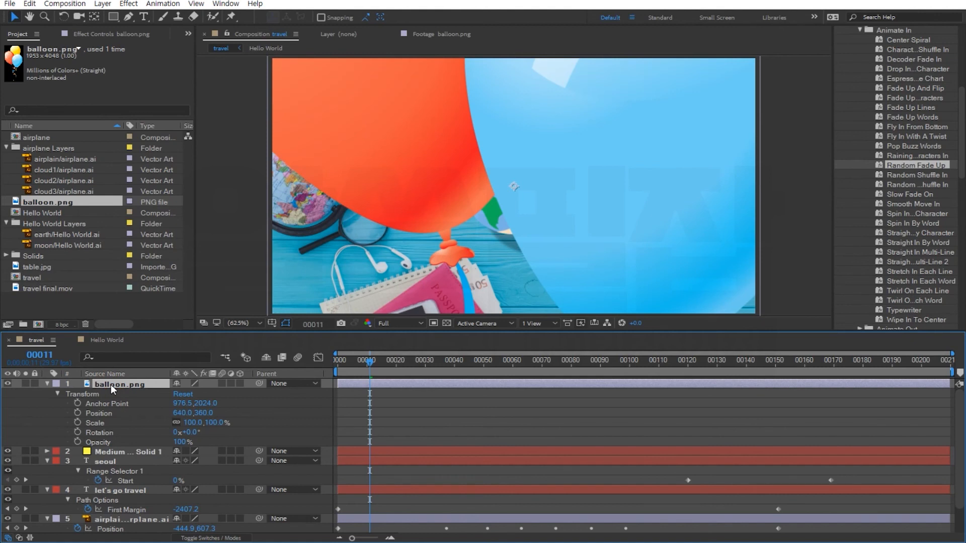
key(s)
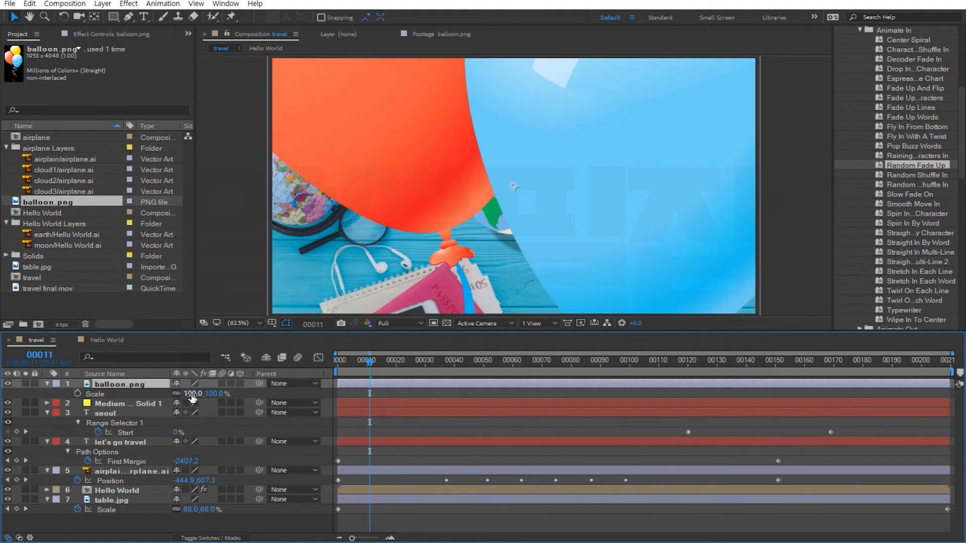
drag(191, 397, 138, 395)
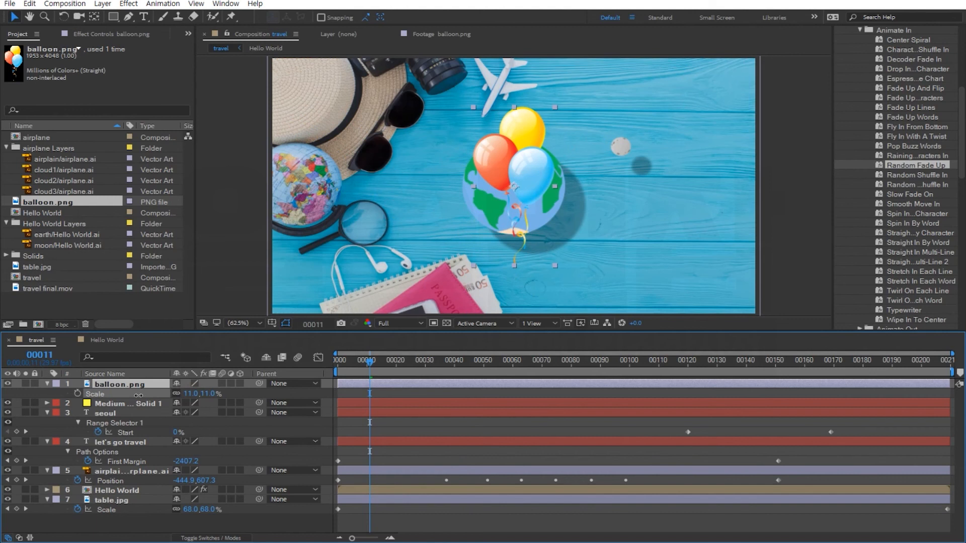
drag(139, 395, 139, 395)
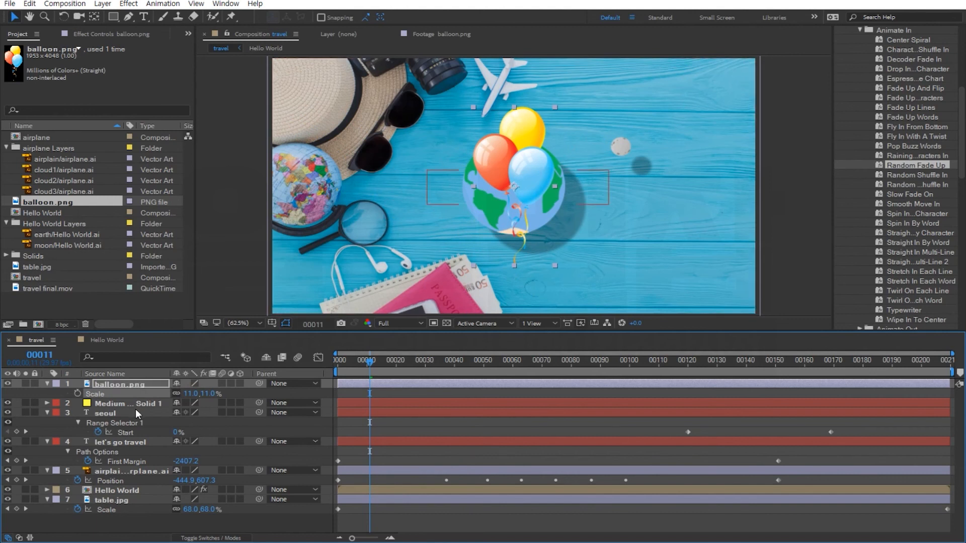
Move the balloon off the right edge of the composition frame.
click(528, 171)
drag(528, 171, 437, 169)
drag(575, 199, 816, 260)
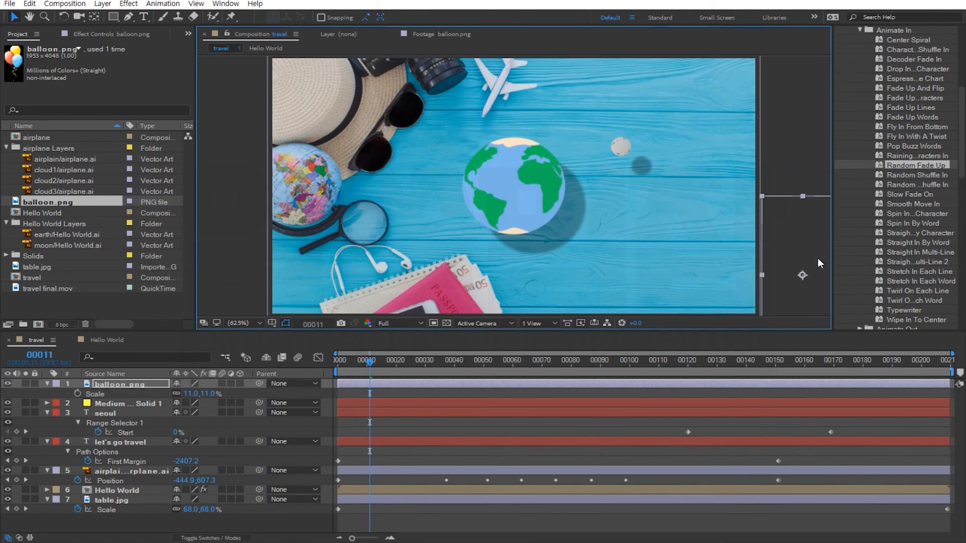
Set a Position keyframe for the balloon layer at frame 0.
click(121, 384)
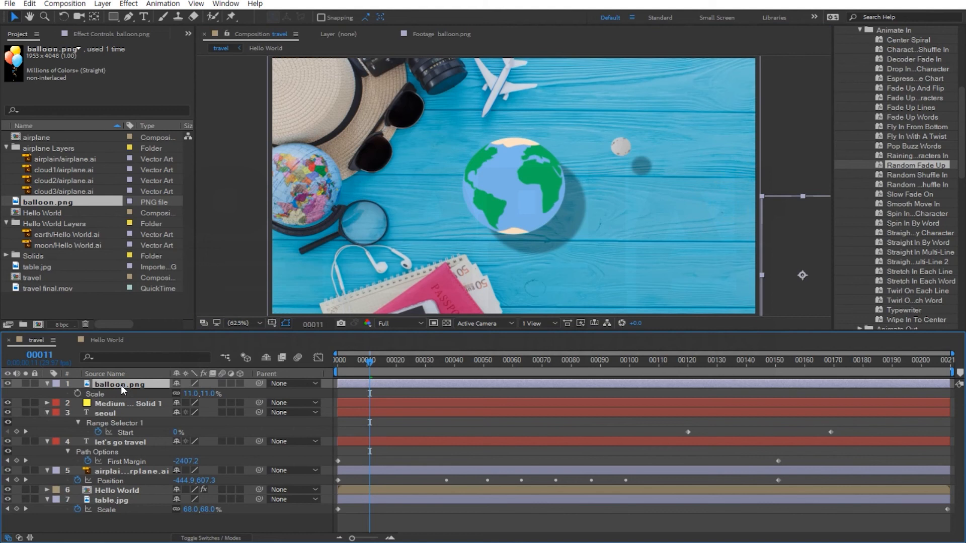
key(p)
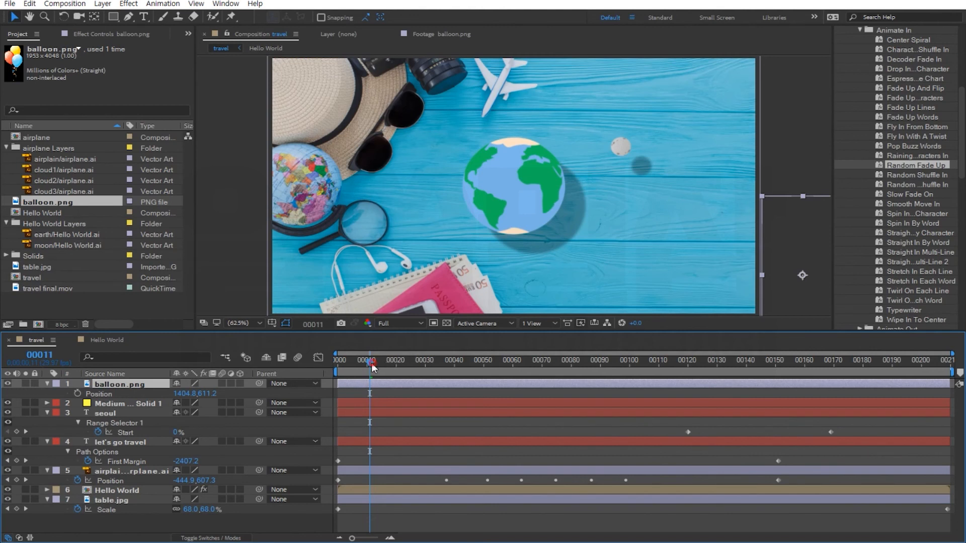
drag(370, 362, 315, 368)
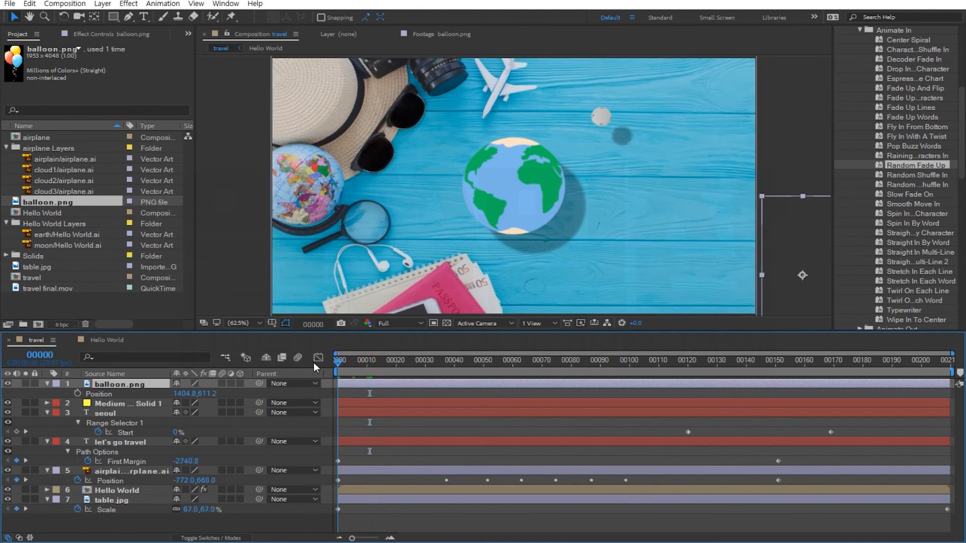
click(78, 394)
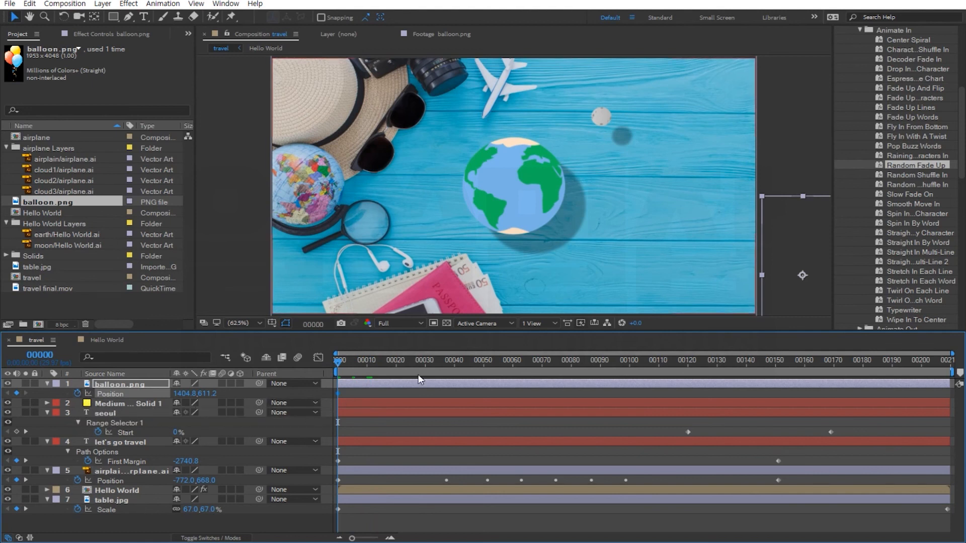
At frame 60, move the balloon from off-screen to the upper right beside the earth to create a Position keyframe.
click(512, 369)
mouse_move(512, 367)
mouse_down()
mouse_move(542, 368)
mouse_move(513, 370)
mouse_up()
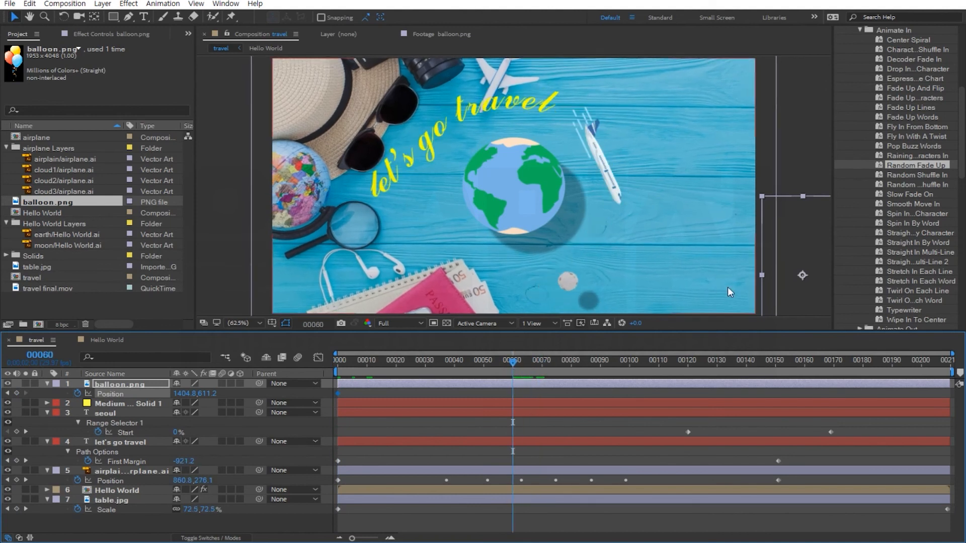
drag(802, 247, 650, 133)
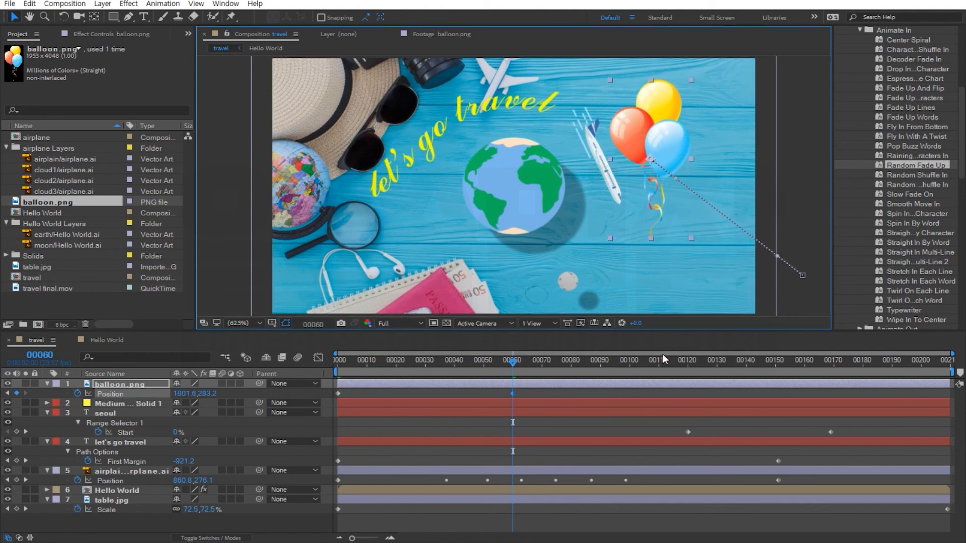
At frame 120, move the balloon down to the lower left of the earth.
drag(668, 361, 689, 369)
drag(658, 137, 458, 231)
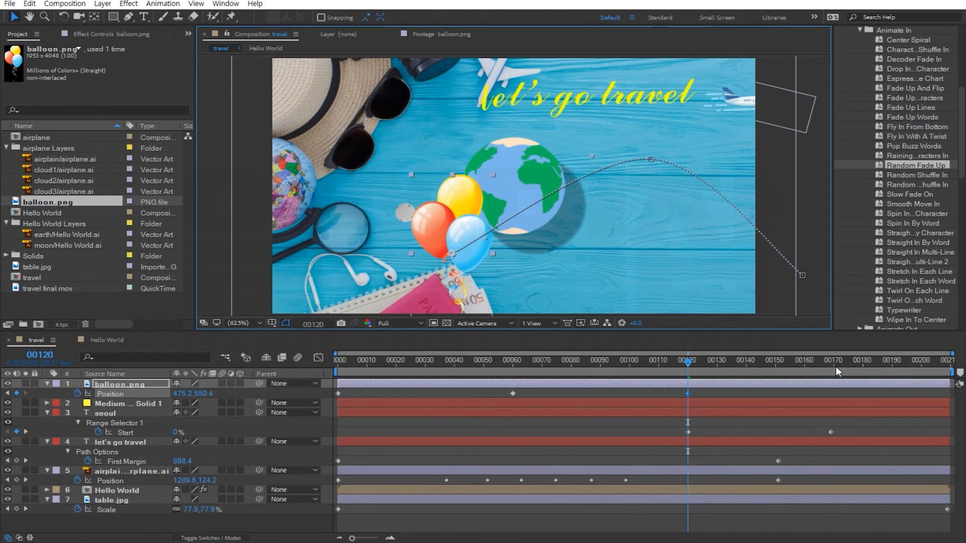
At frame 180, move the balloon to the upper-left corner of the frame.
drag(840, 361, 862, 361)
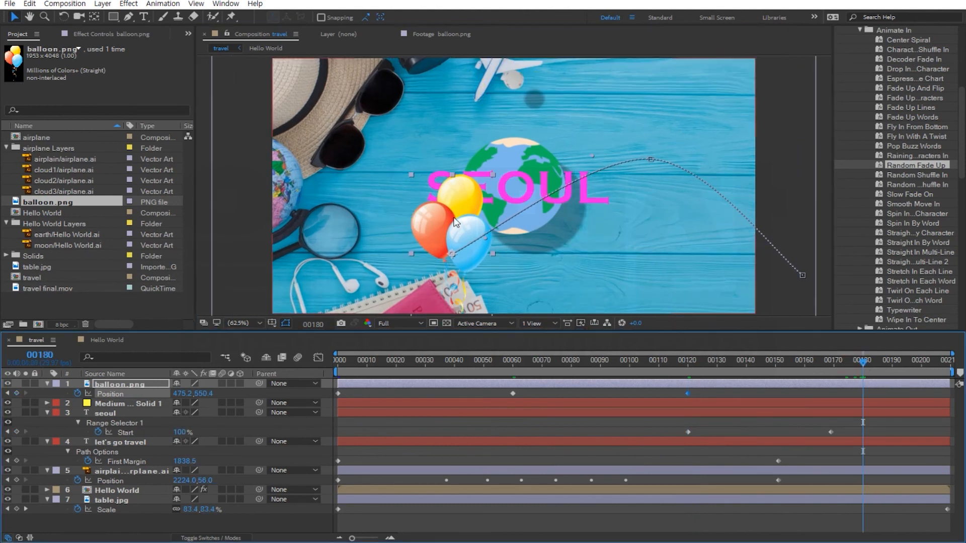
drag(430, 185, 327, 134)
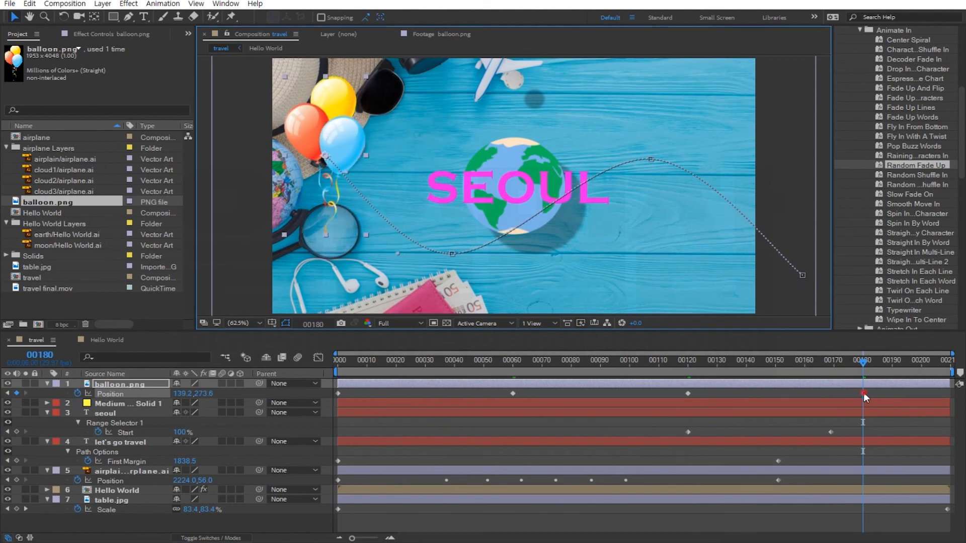
Retime the balloon's Position keyframes, moving the last one to the end of the composition and the third to about frame 130.
drag(863, 393, 951, 400)
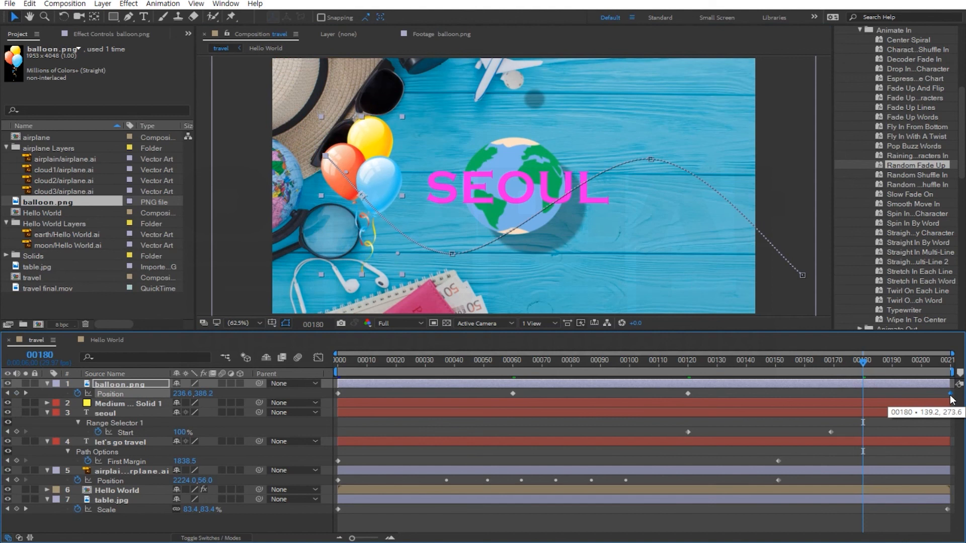
drag(688, 393, 720, 394)
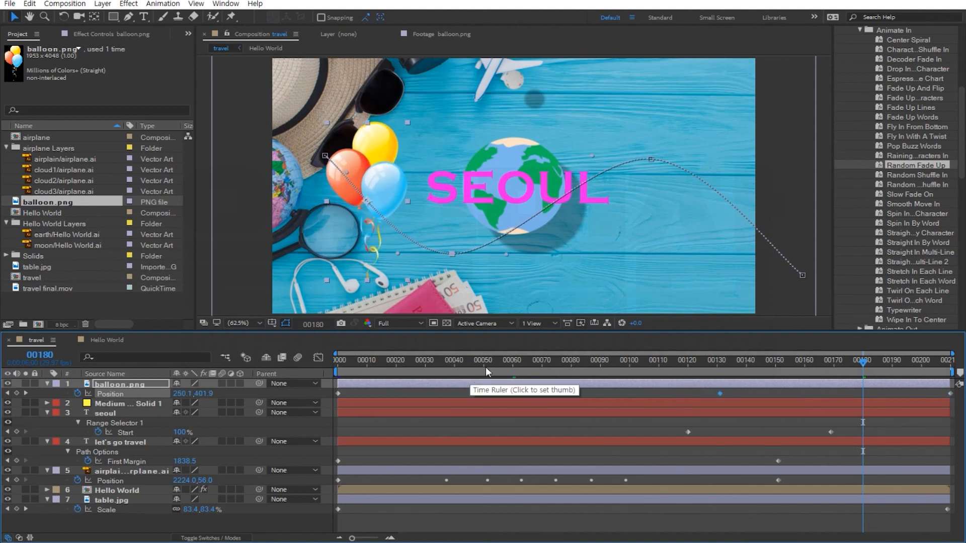
Preview the animation and move the balloon layer below the airplane layer in the stack.
key(space)
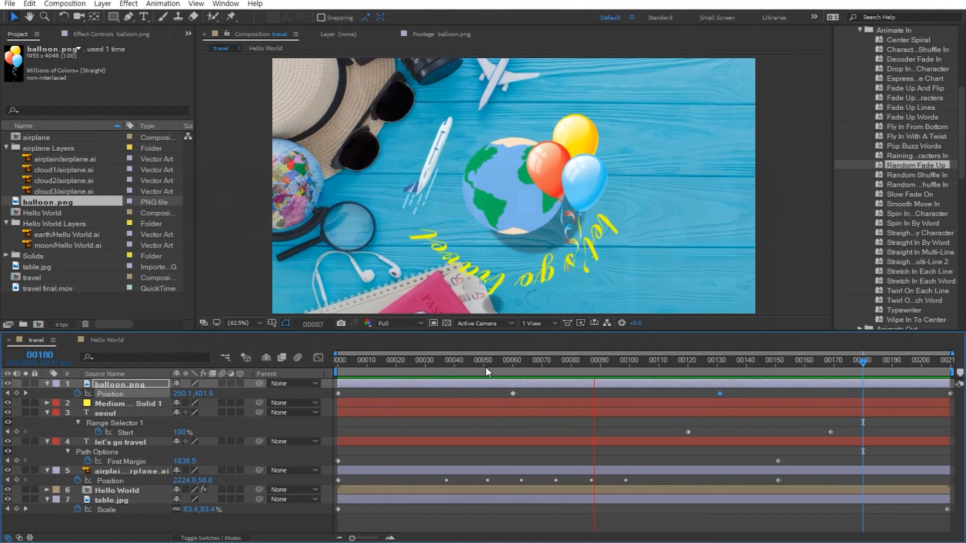
key(space)
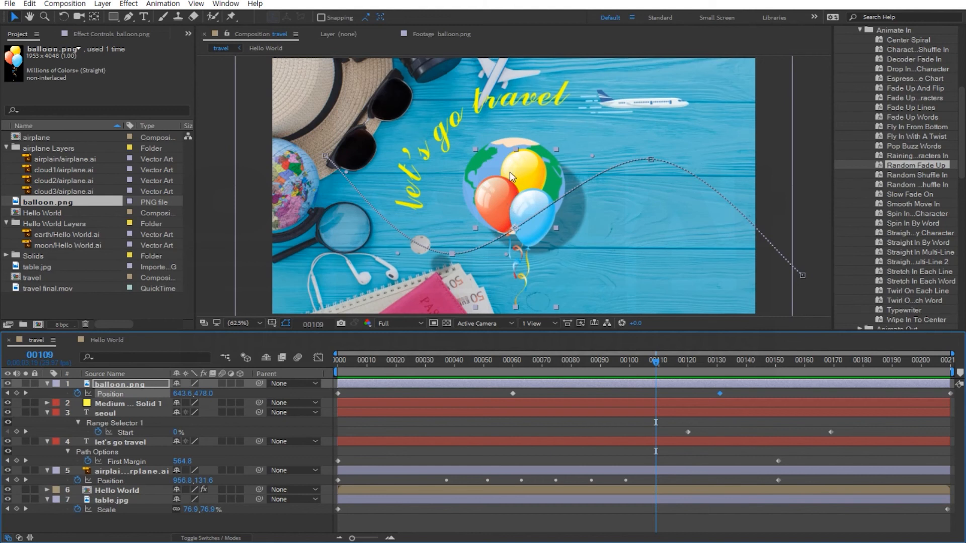
drag(672, 366, 534, 367)
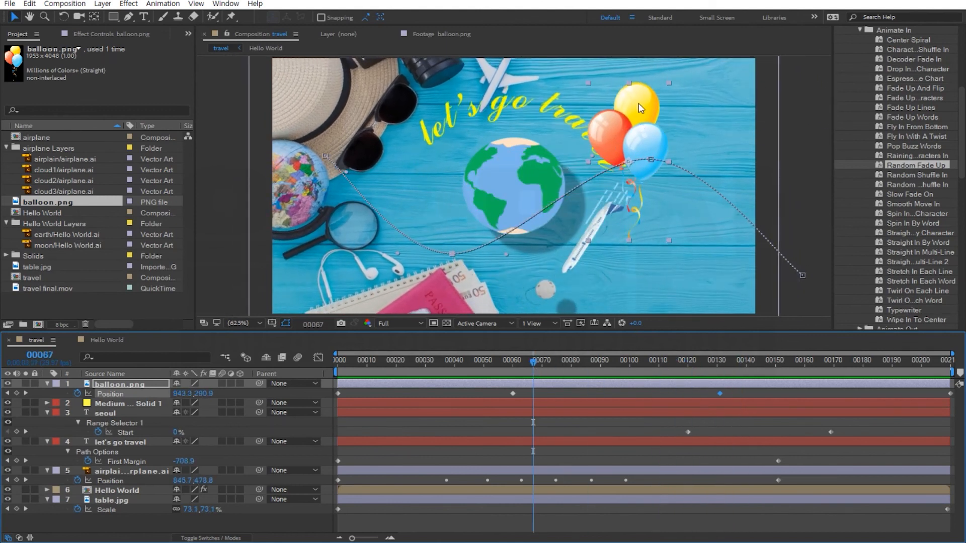
drag(596, 370, 521, 388)
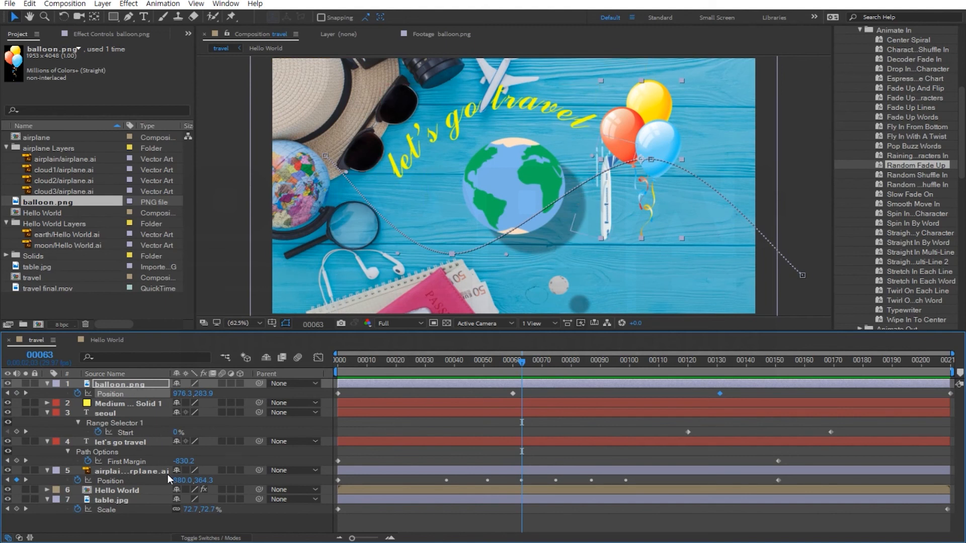
click(121, 384)
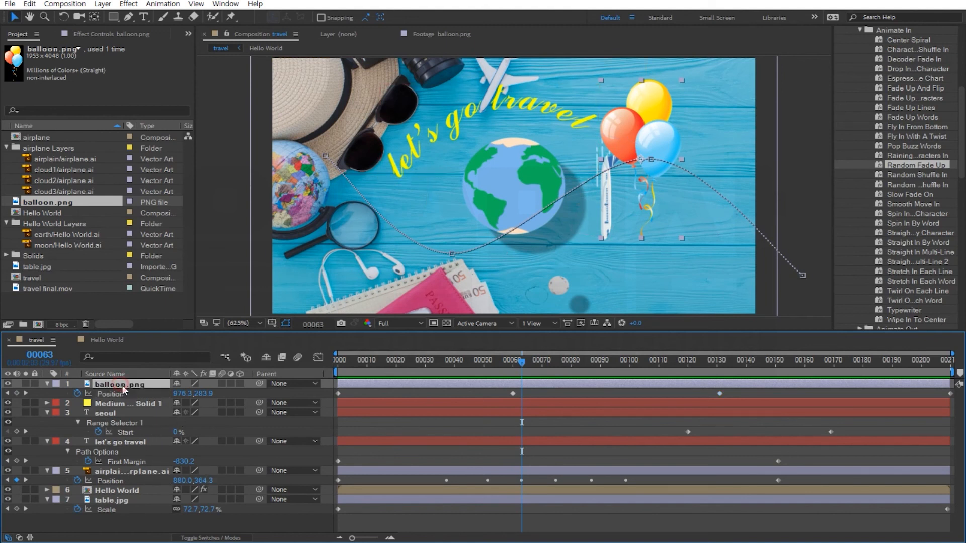
drag(126, 384, 116, 481)
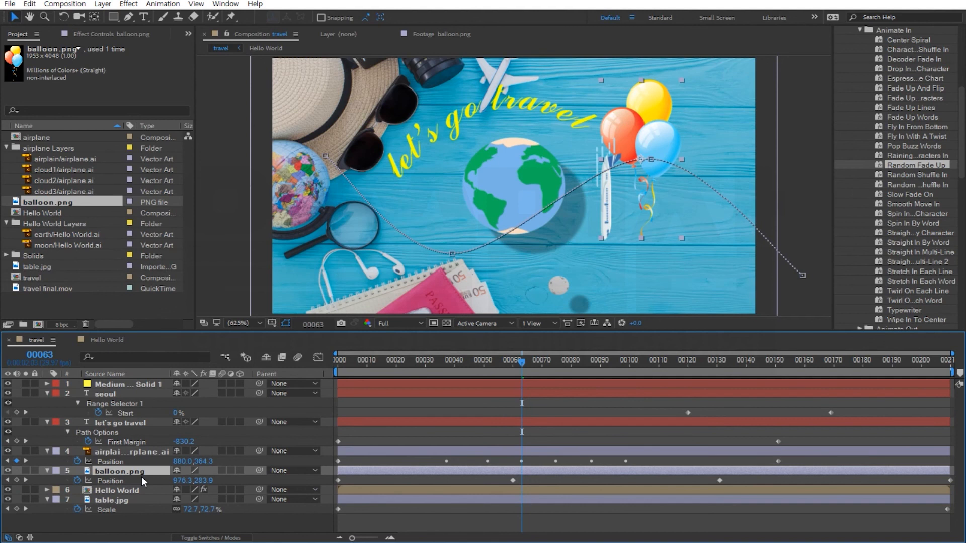
key(space)
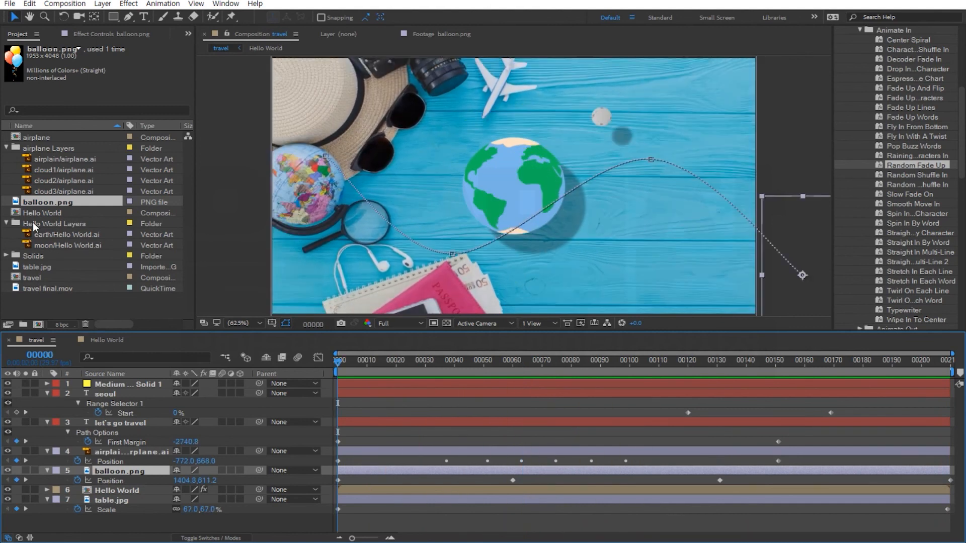
Add cloud1/airplane.ai to the composition, scale it to 186%, and place it at the lower left near the magnifier.
click(64, 170)
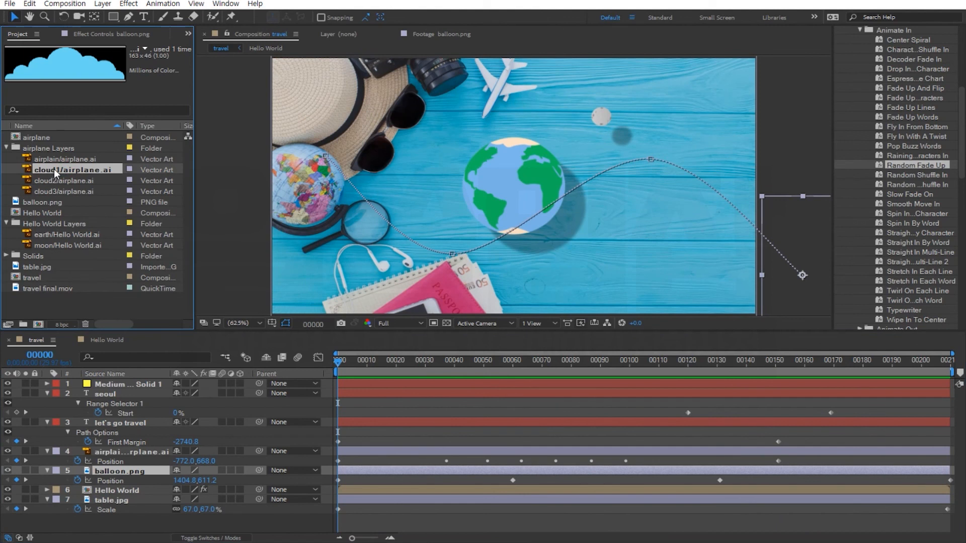
drag(56, 173, 82, 397)
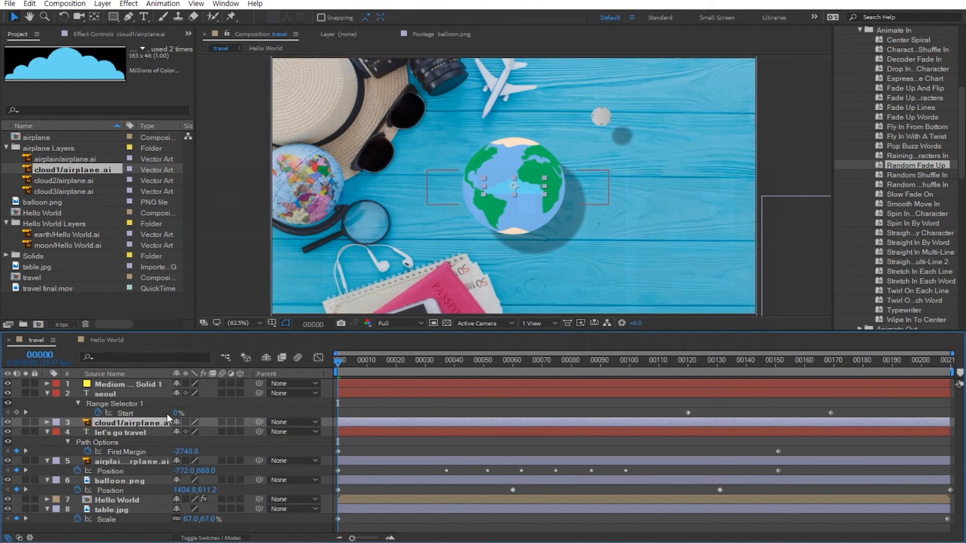
key(s)
drag(190, 434, 253, 441)
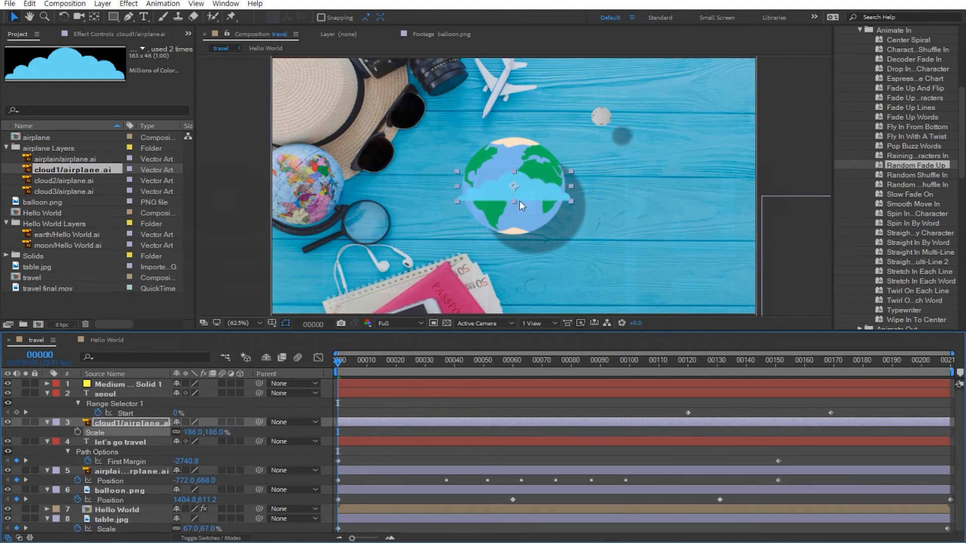
drag(527, 194, 368, 254)
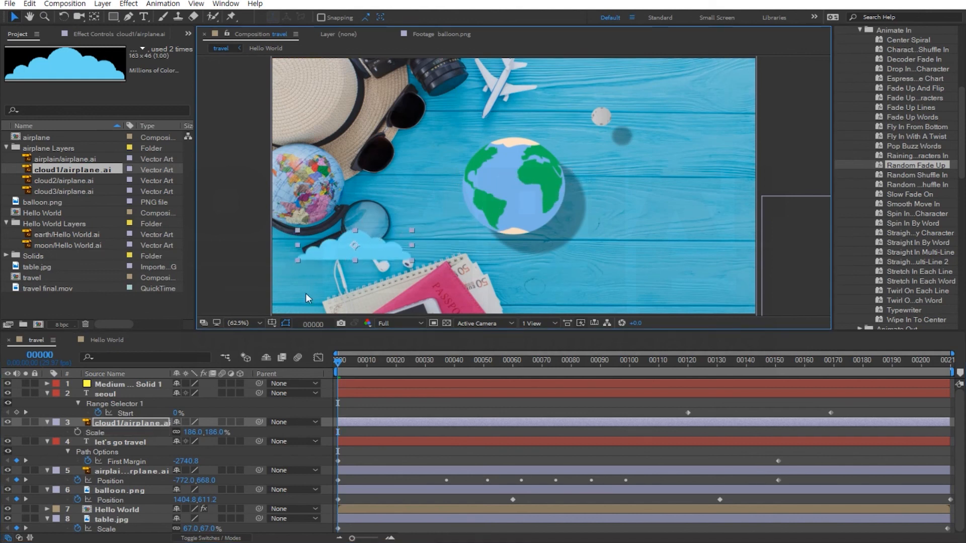
Animate cloud1's Position from its lower-left spot at frame 0 to the right side at the last frame.
click(135, 414)
click(121, 423)
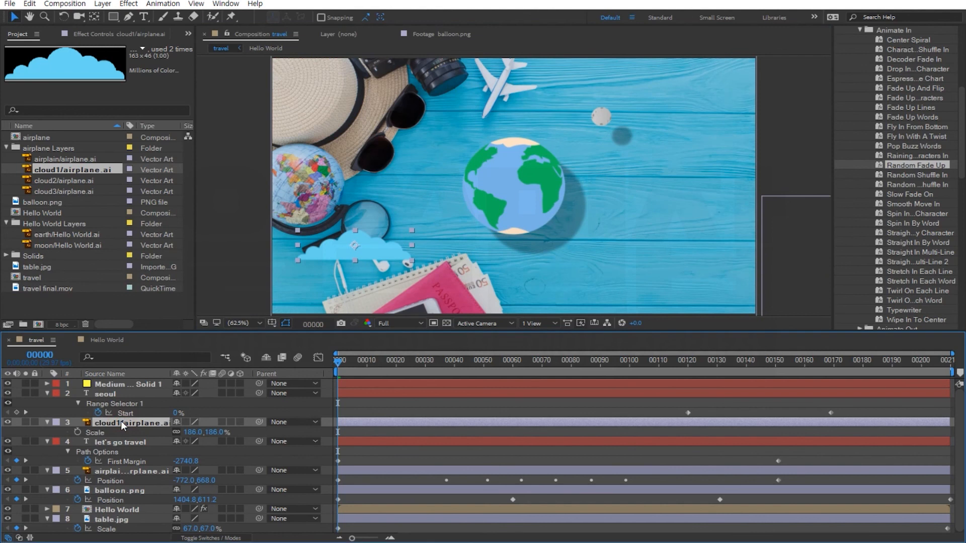
key(p)
click(77, 432)
drag(415, 362, 947, 361)
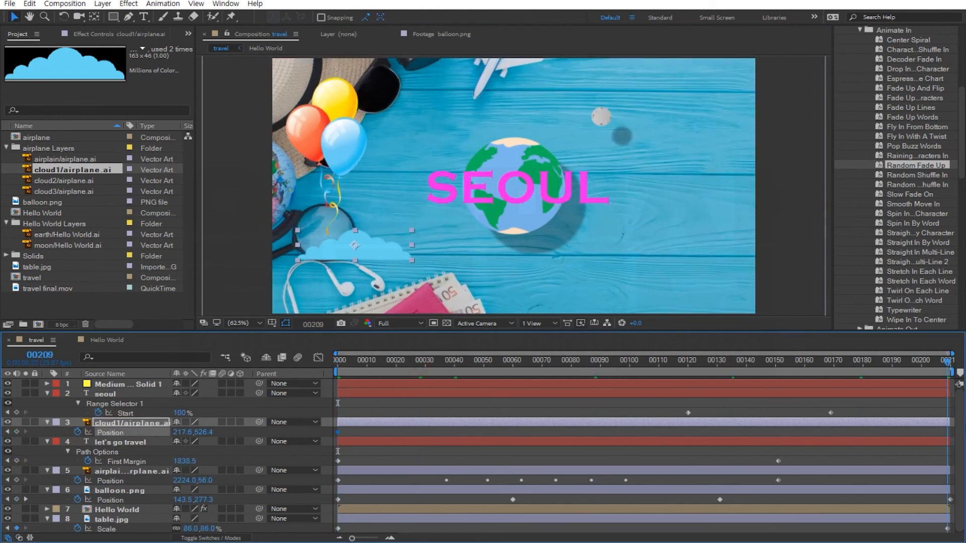
drag(355, 257, 690, 264)
Move the cloud1 layer below the airplane layer and scrub the timeline to check the cloud's motion.
click(481, 361)
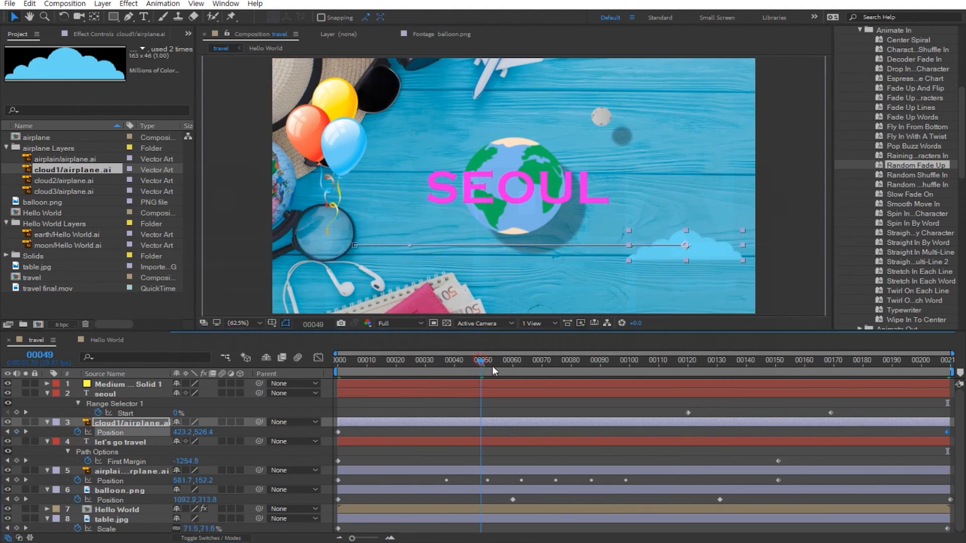
drag(492, 367, 617, 376)
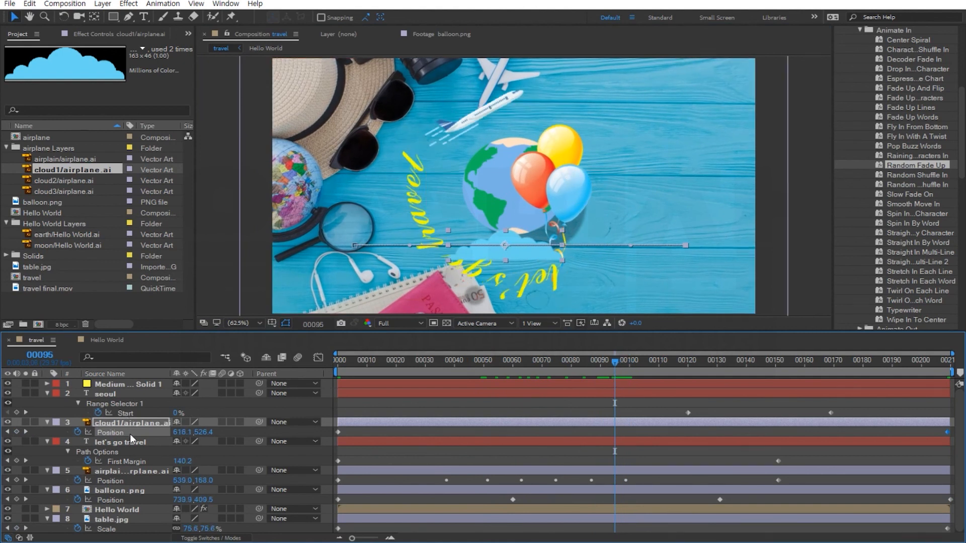
drag(132, 422, 129, 472)
drag(358, 368, 691, 395)
key(space)
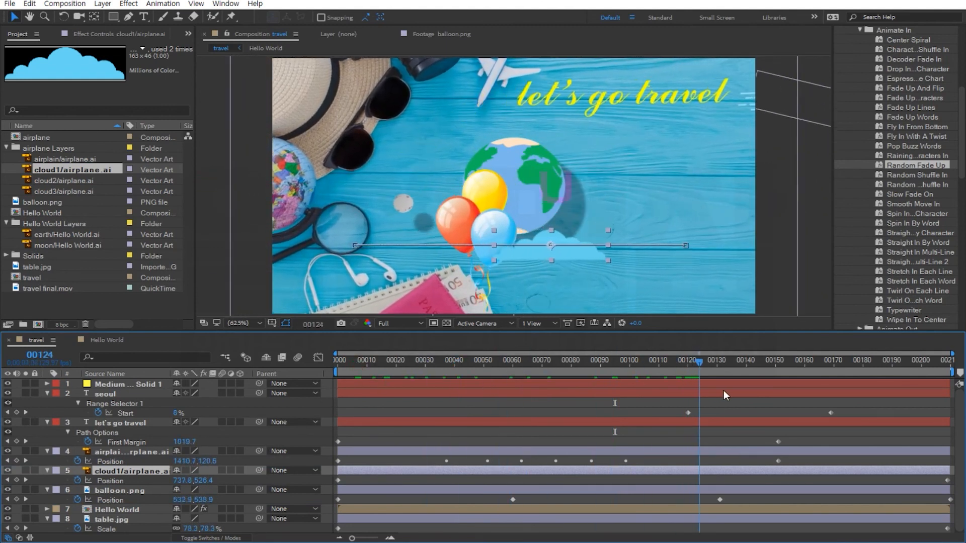
drag(767, 400, 445, 396)
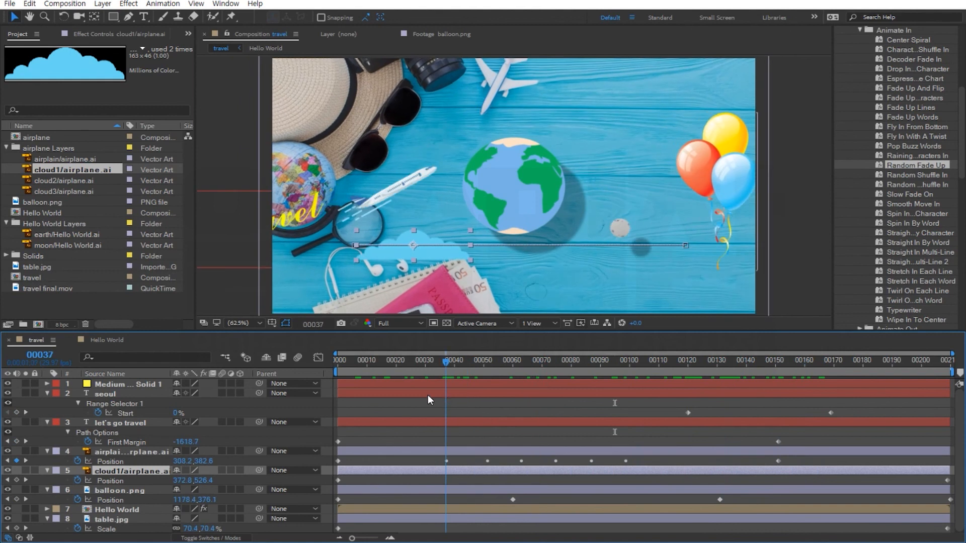
Add cloud2/airplane.ai to the composition, place it at the upper right, and scale it to 152%.
click(61, 184)
drag(59, 177, 102, 416)
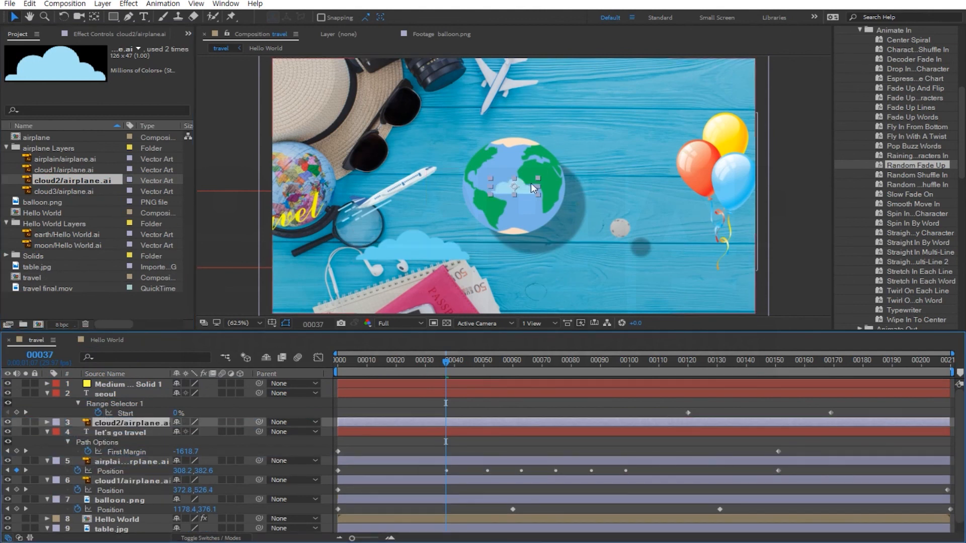
drag(521, 191, 687, 112)
key(Return)
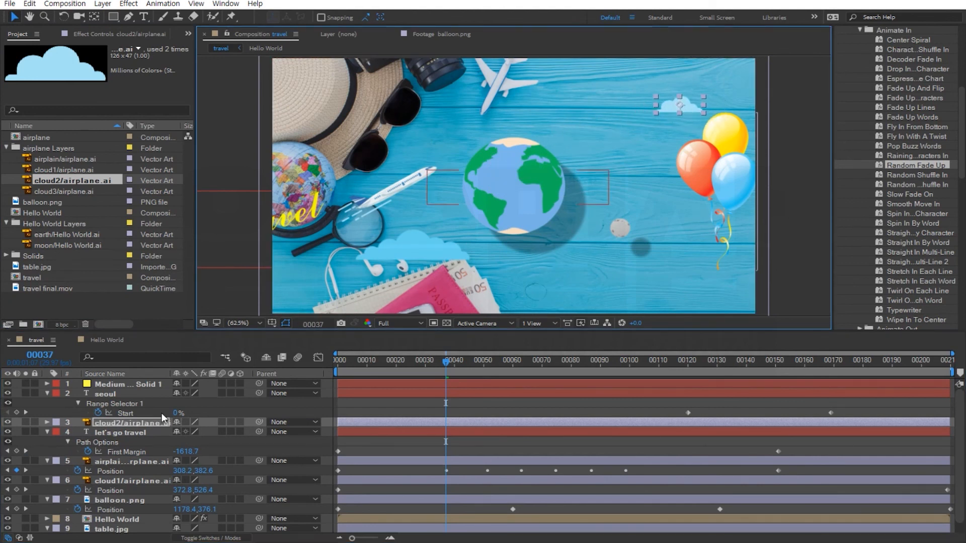
key(s)
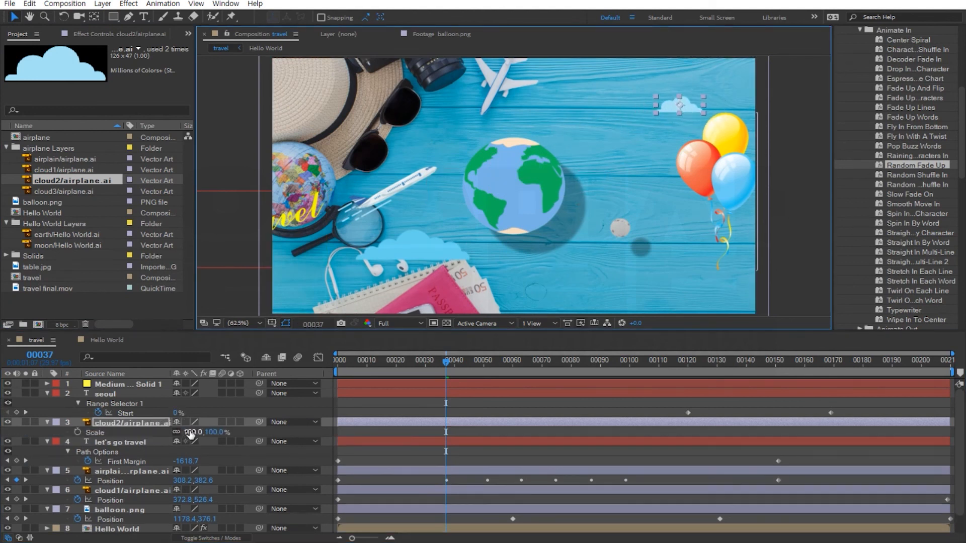
drag(191, 433, 226, 434)
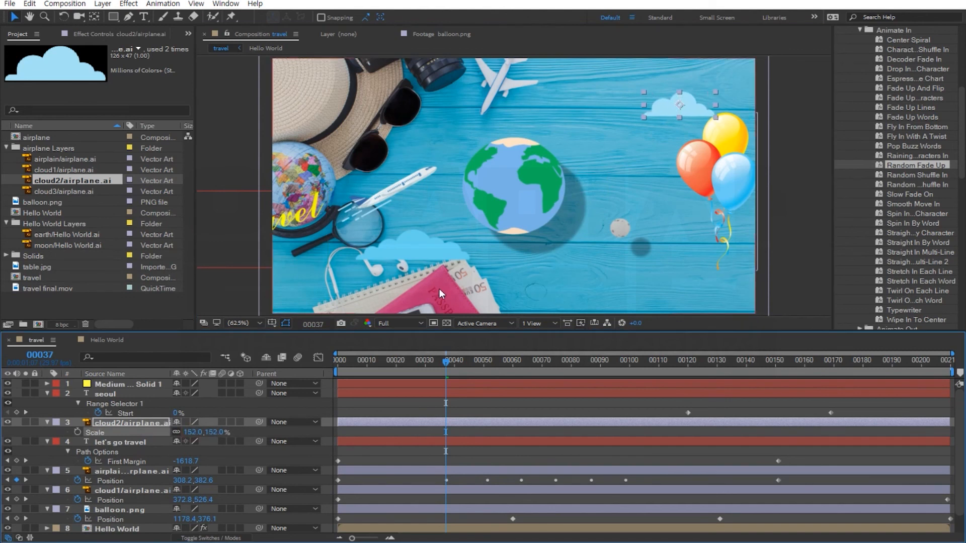
Animate cloud2's Position from the upper right at frame 0 to the upper left at the last frame, then preview.
key(Home)
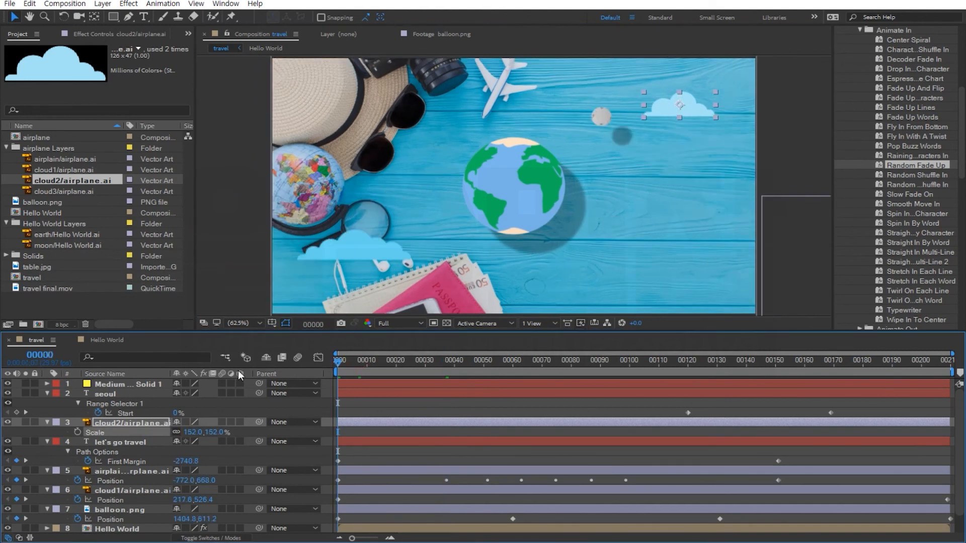
key(p)
click(76, 432)
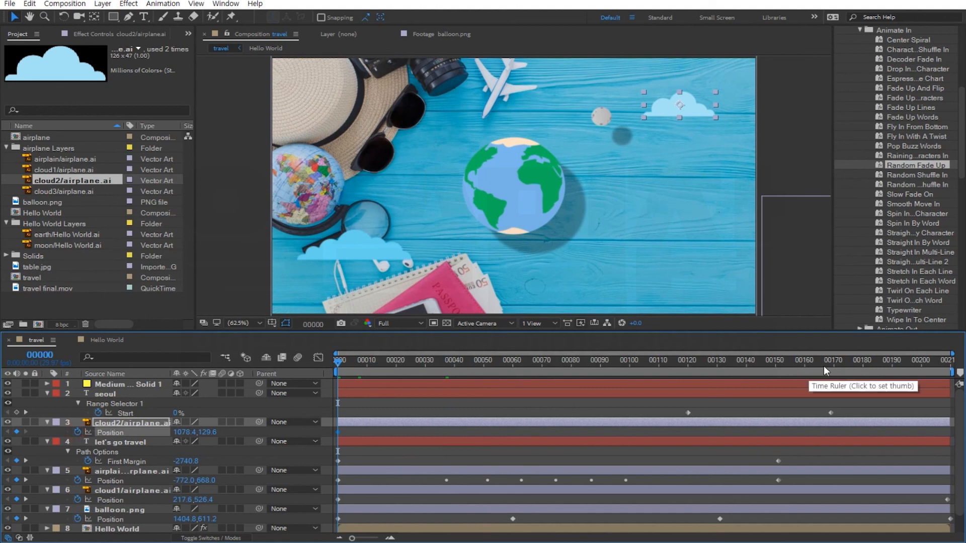
key(End)
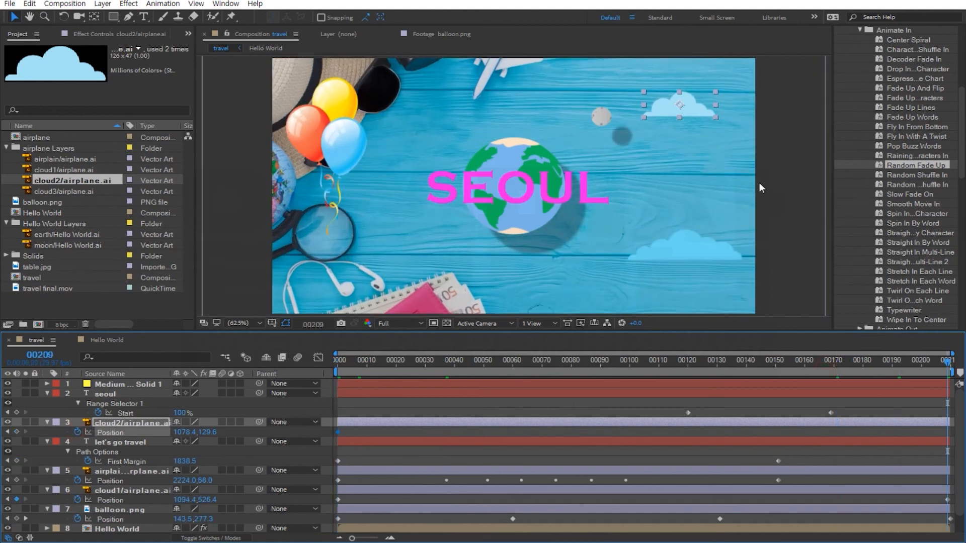
drag(693, 108, 448, 120)
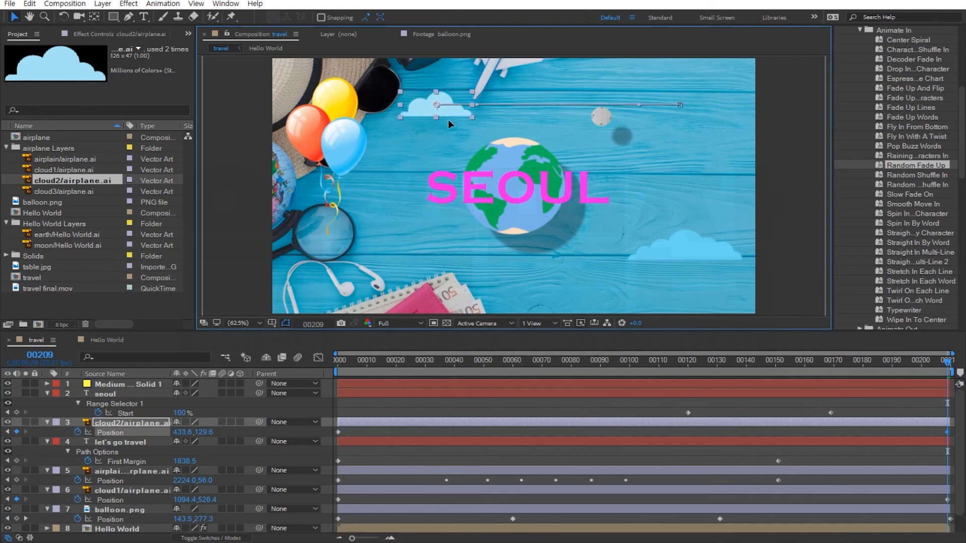
key(space)
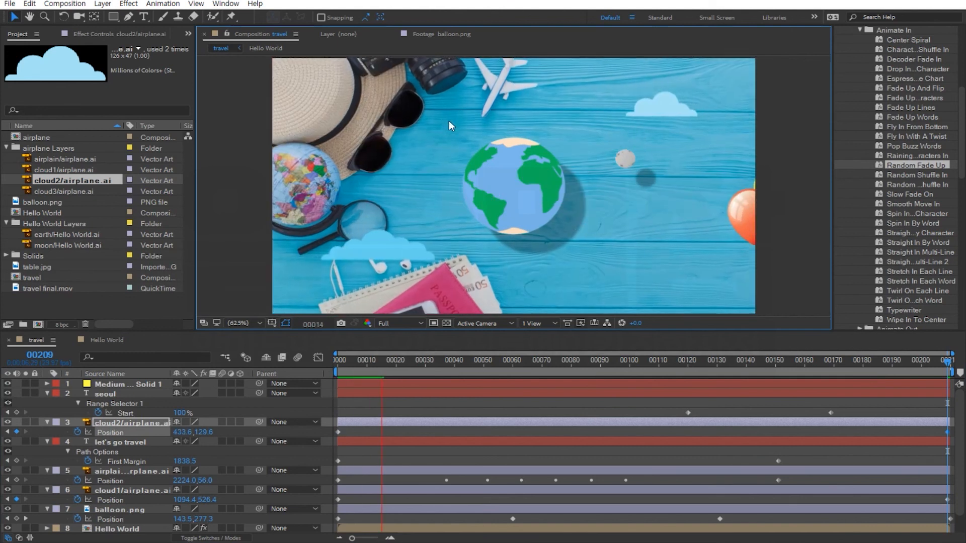
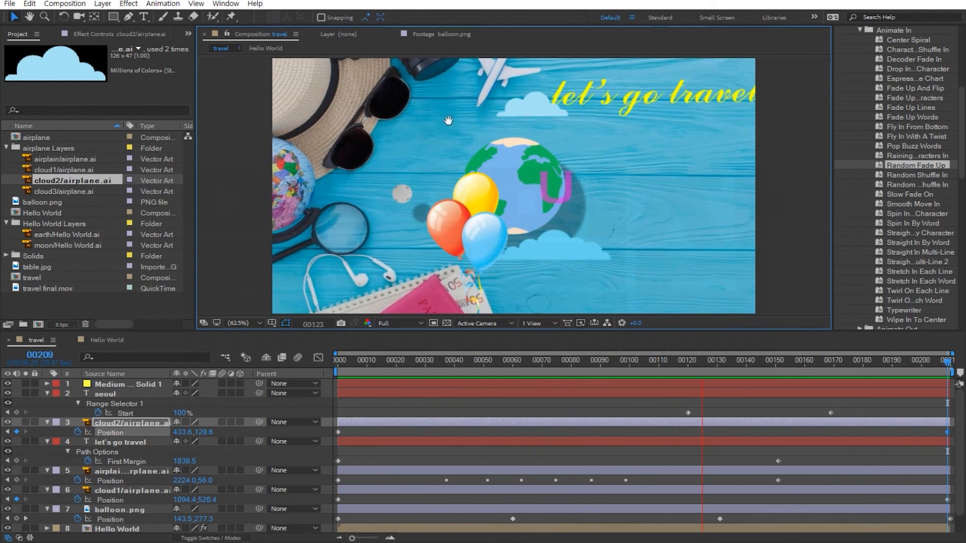
Preview the travel composition and add it to the Adobe Media Encoder queue.
key(space)
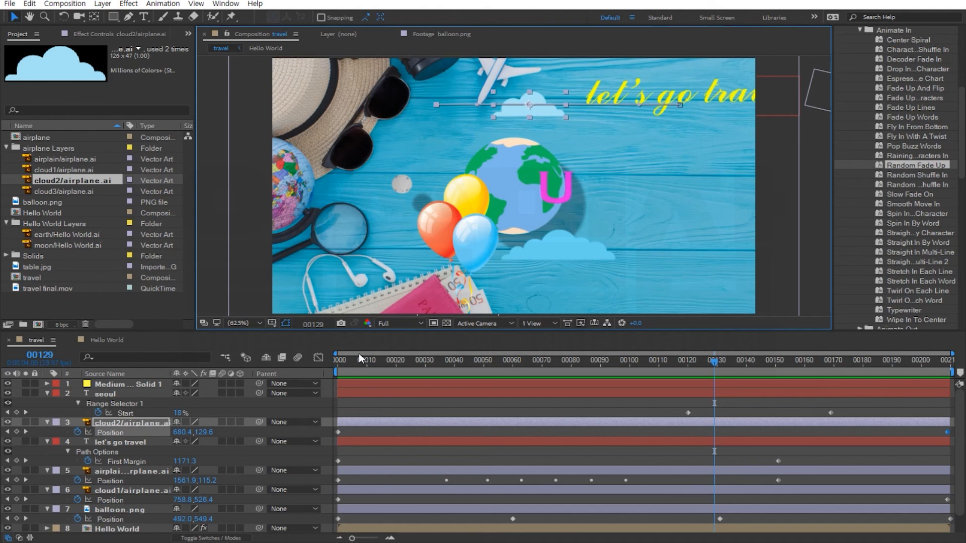
click(11, 6)
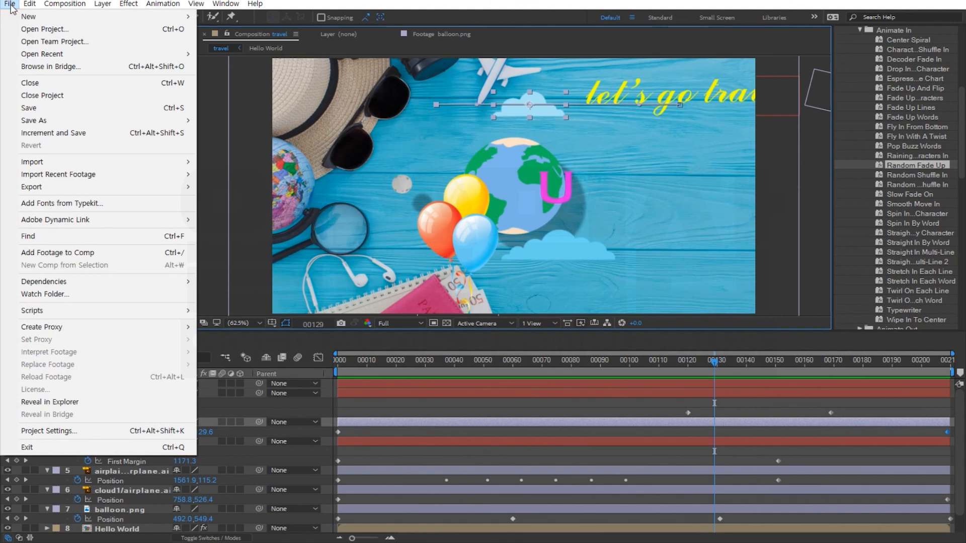
mouse_move(35, 189)
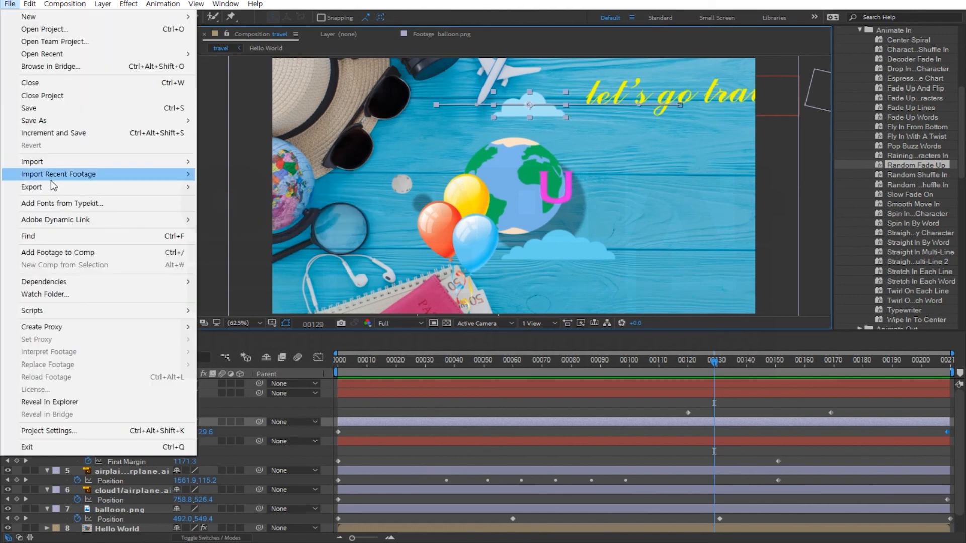
mouse_move(186, 186)
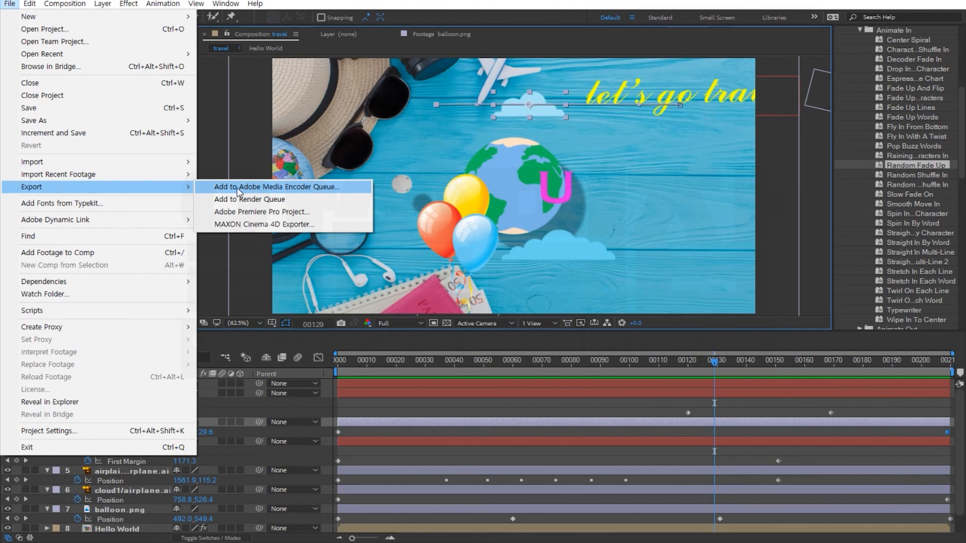
mouse_move(65, 4)
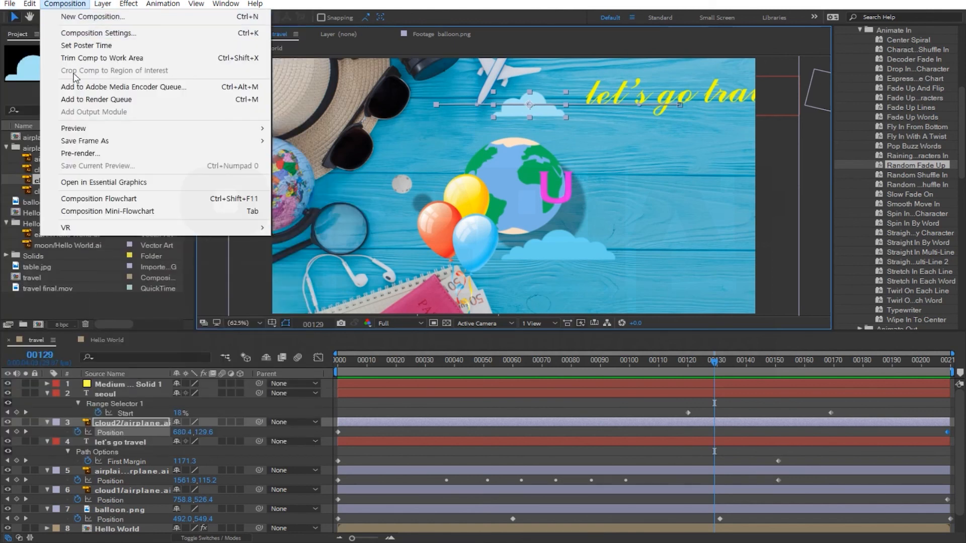
click(138, 91)
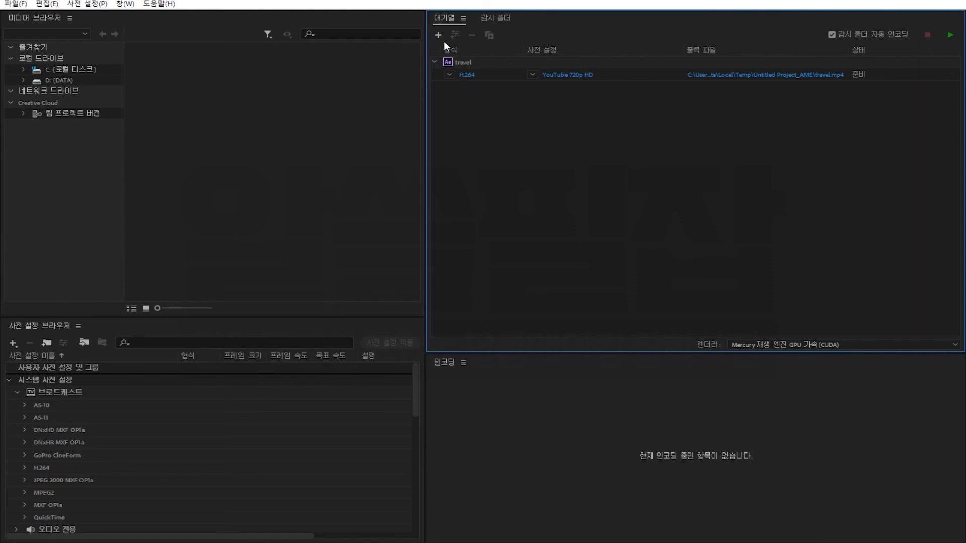
Set the queued item's format to H.264 and its preset to YouTube 720p HD.
click(449, 75)
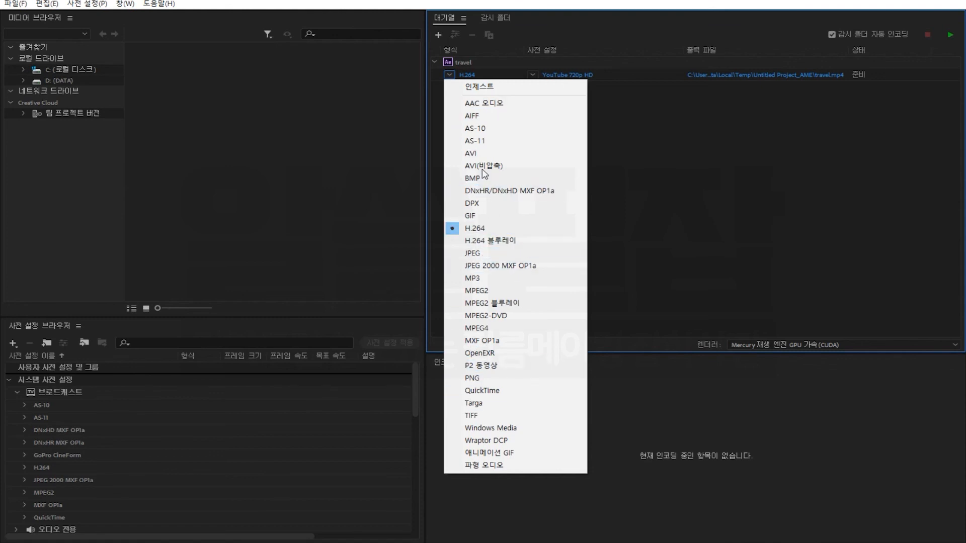
click(479, 231)
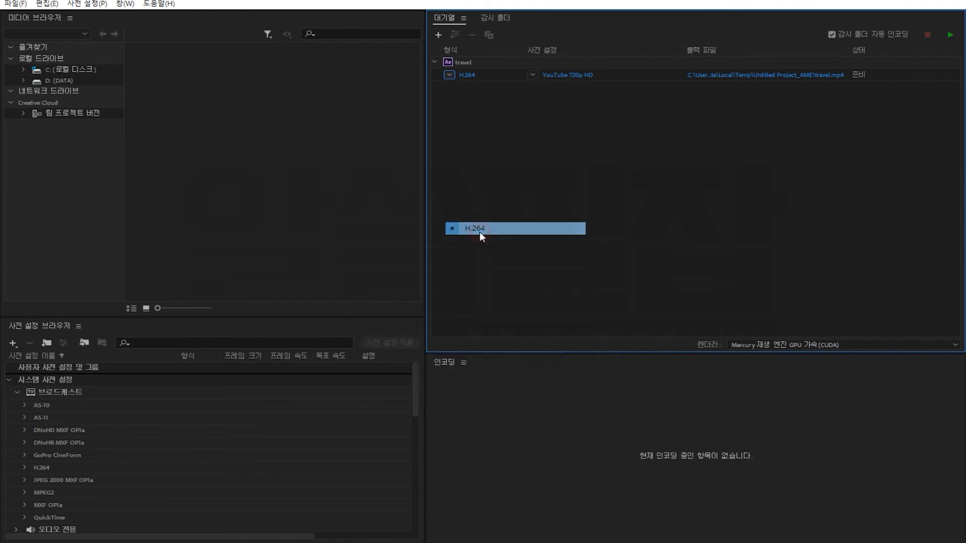
click(533, 76)
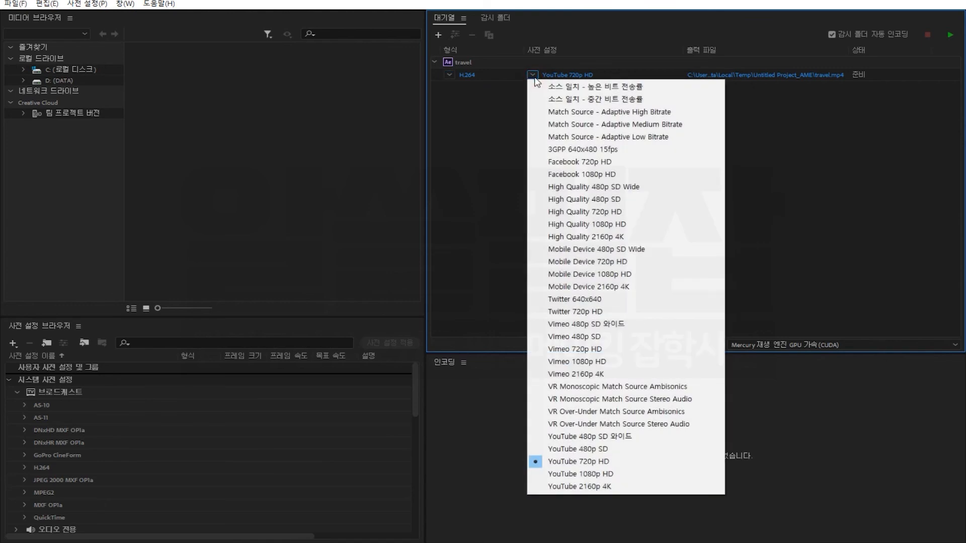
click(607, 467)
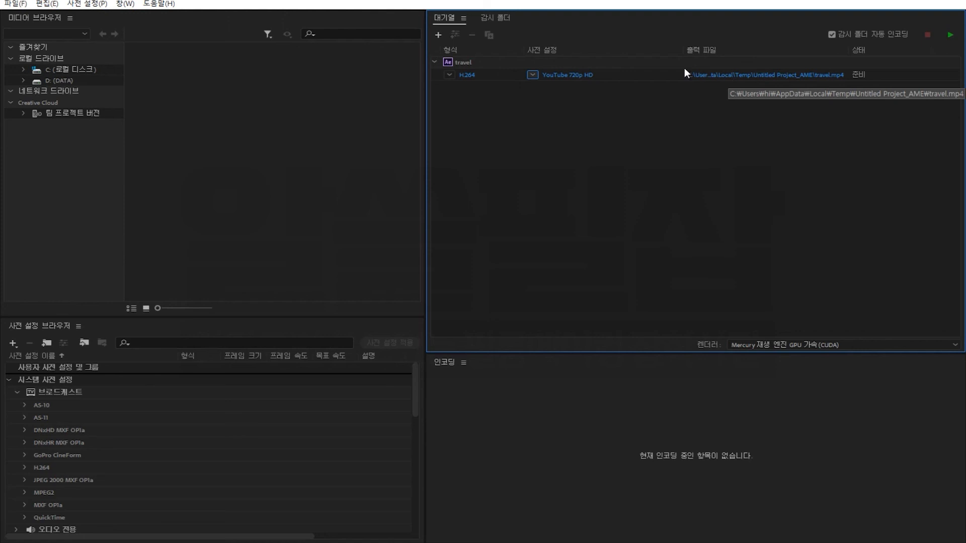
Open the output file location and navigate to the ljs folder on the DATA (D:) drive, declining to overwrite travel.mp4.
click(732, 75)
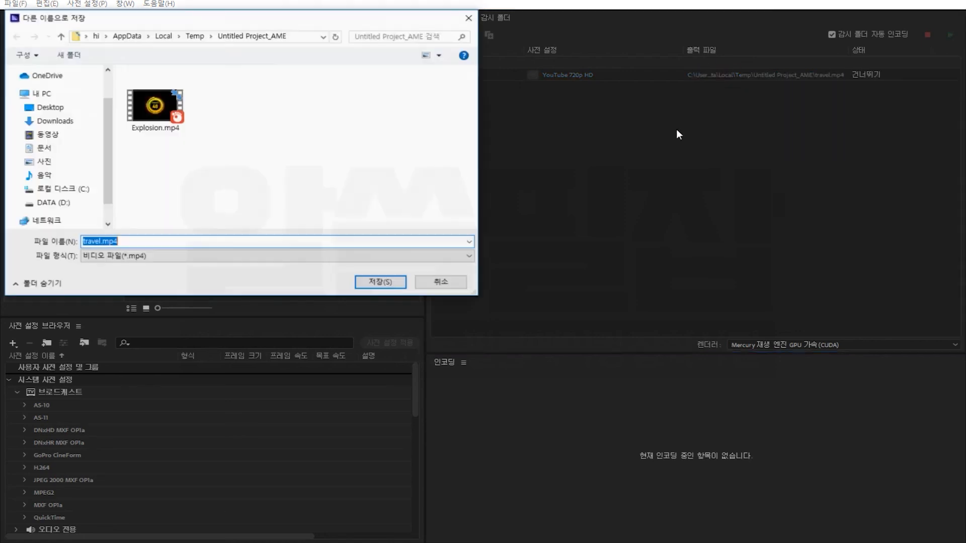
click(60, 206)
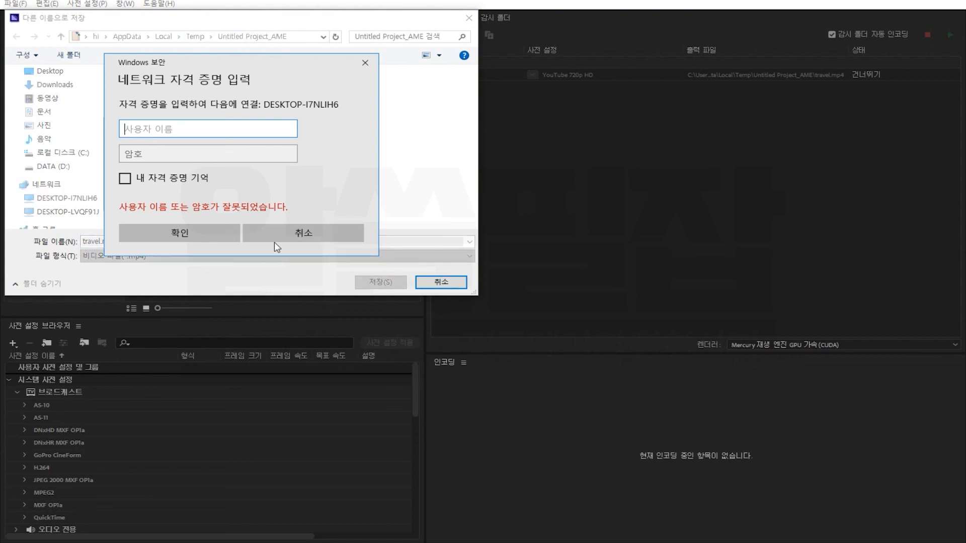
click(277, 236)
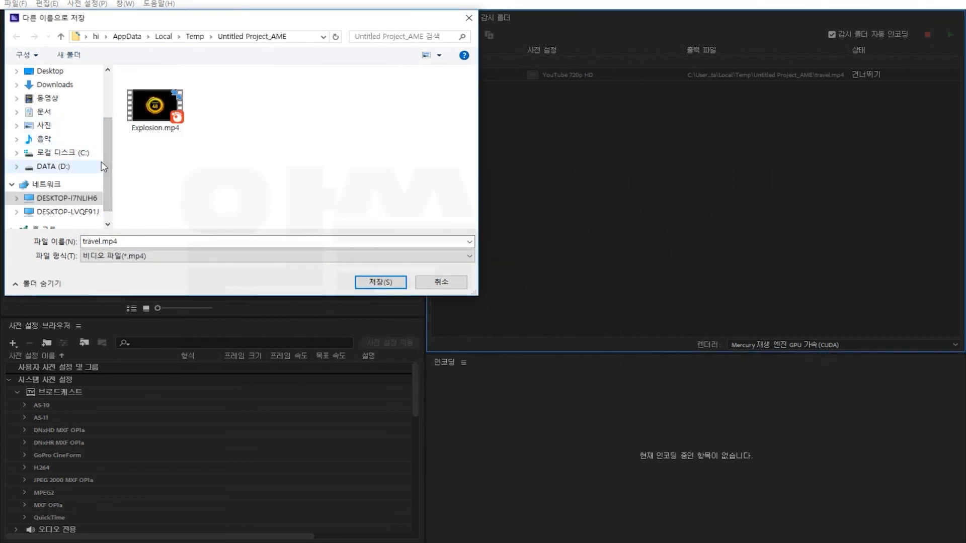
click(63, 167)
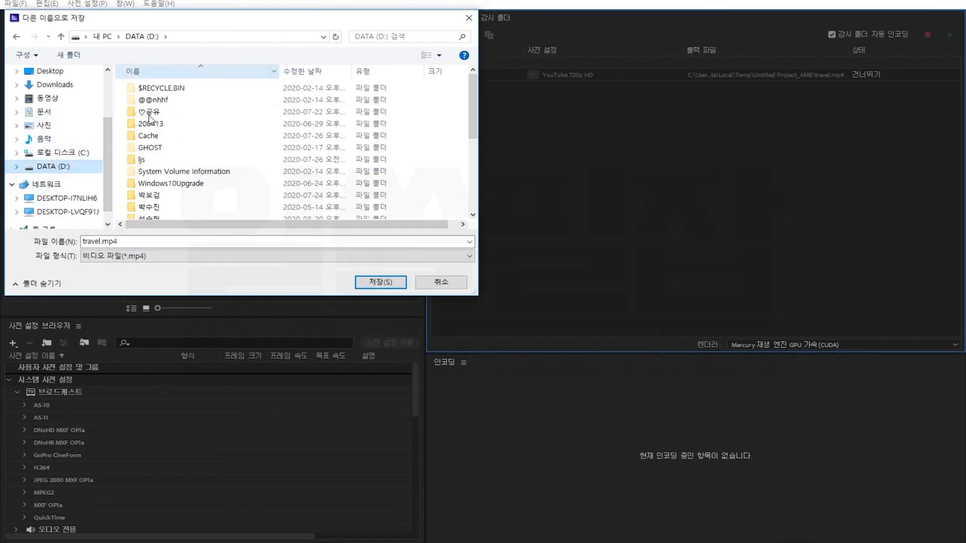
click(153, 160)
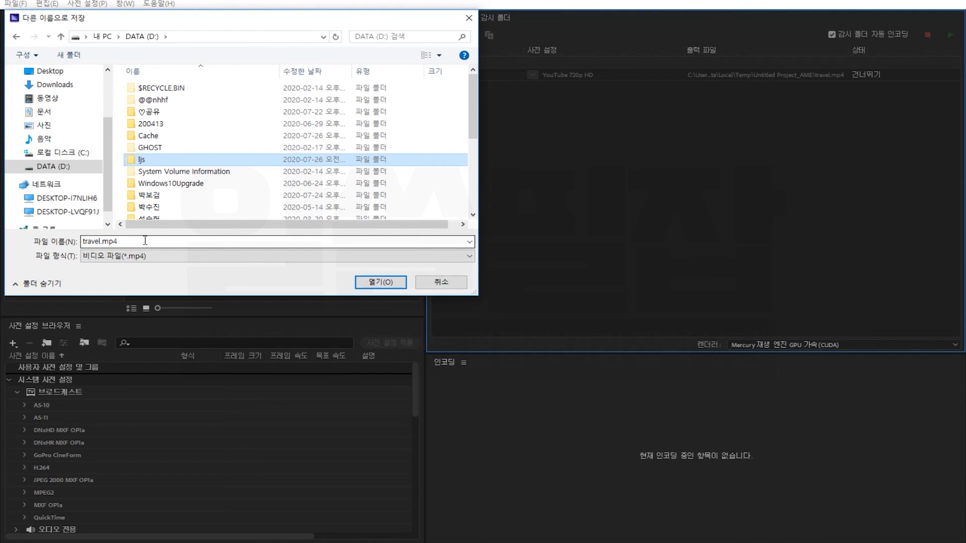
click(380, 282)
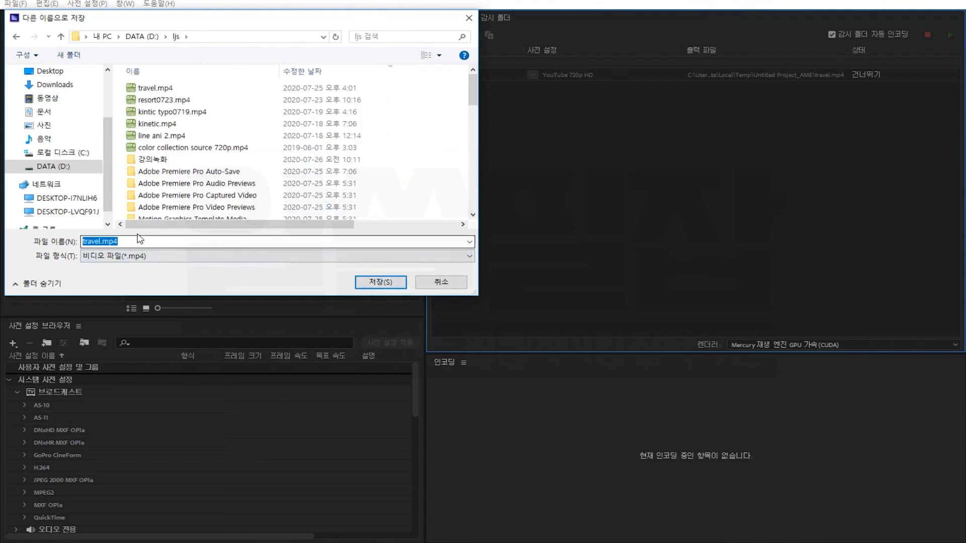
click(380, 283)
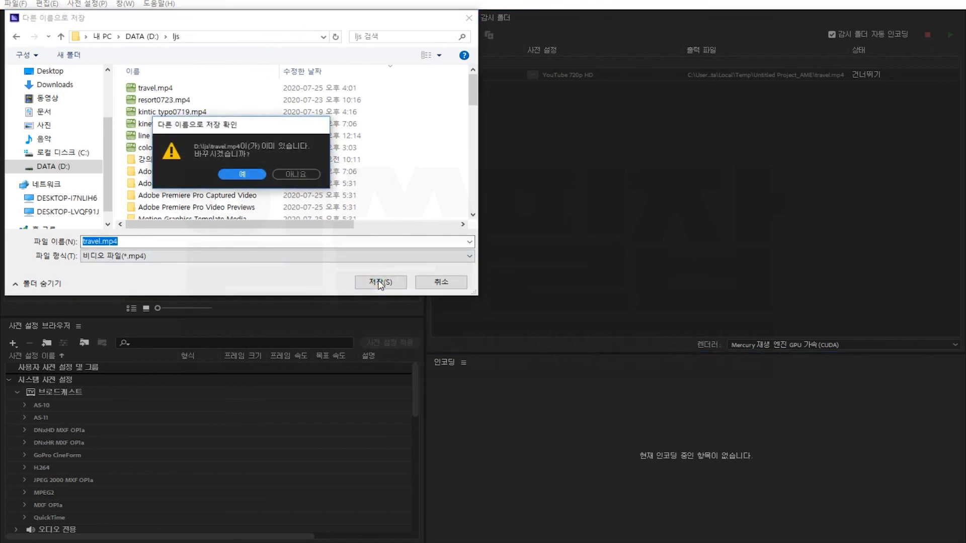
click(296, 174)
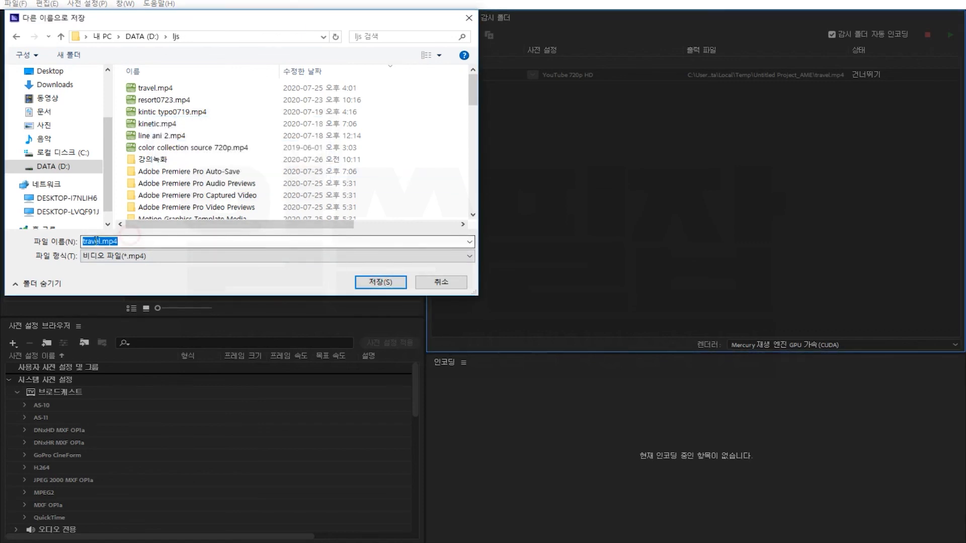
Rename the output file to trave2l.mp4, save it, and start the encoding queue.
click(97, 242)
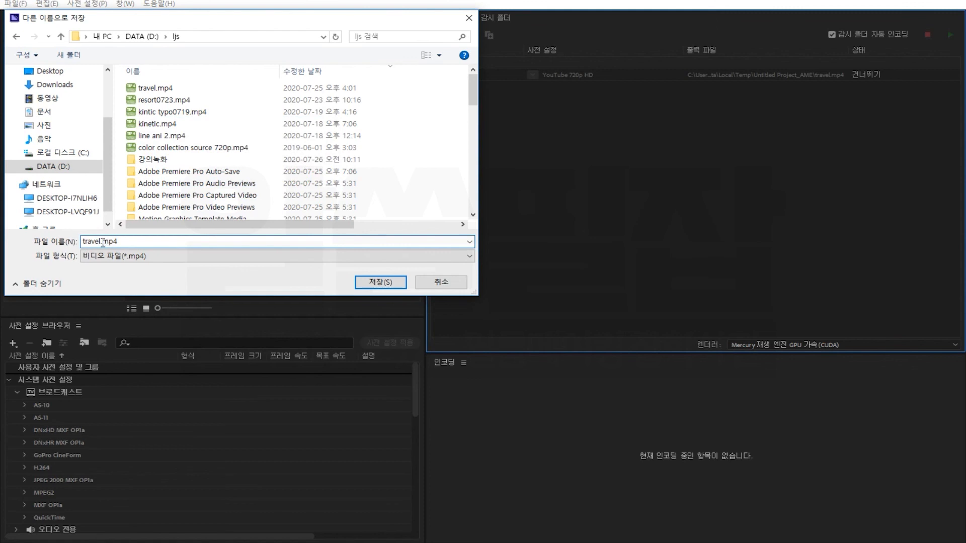
key(BackSpace)
text(2)
click(378, 282)
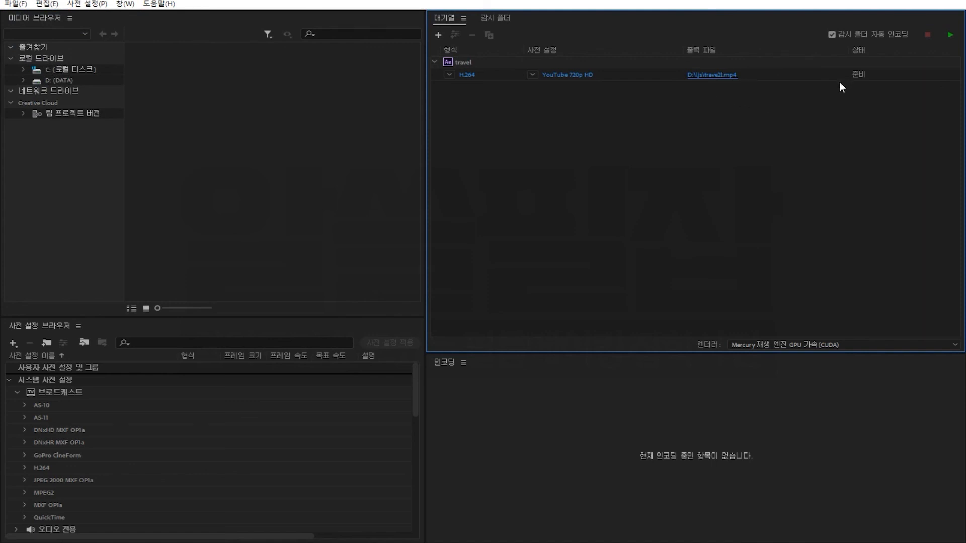
click(950, 36)
Open the rendered trave2l.mp4 from its output folder and play it in a video player.
click(704, 75)
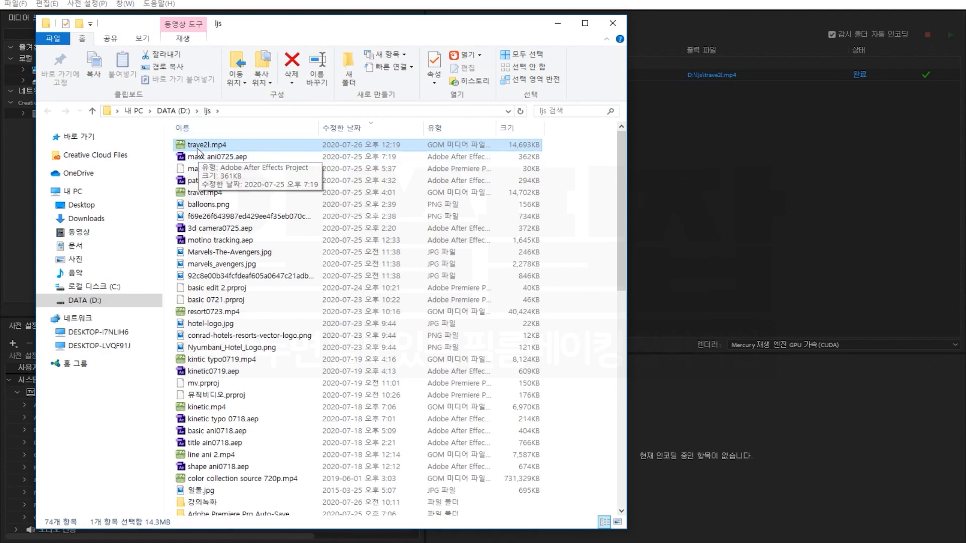
double_click(182, 146)
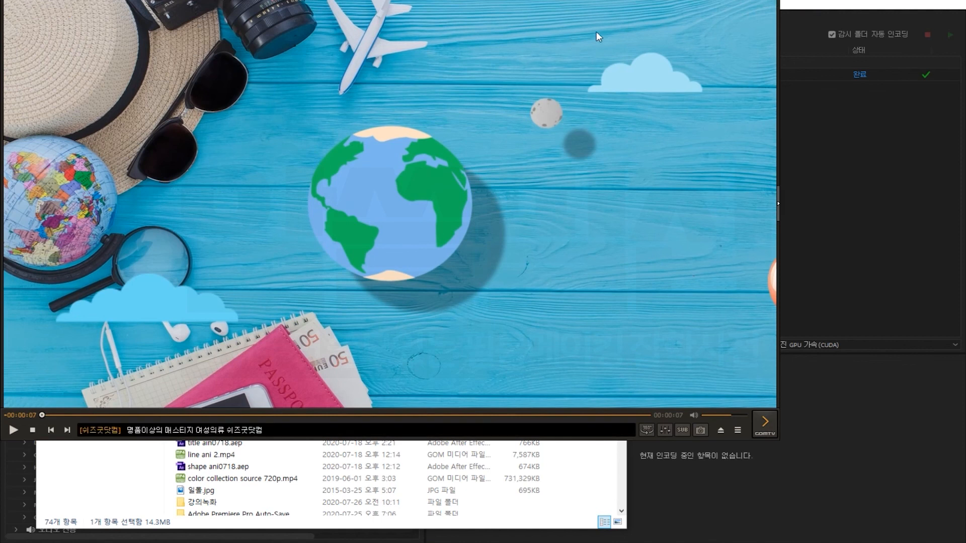
drag(540, 0, 650, 22)
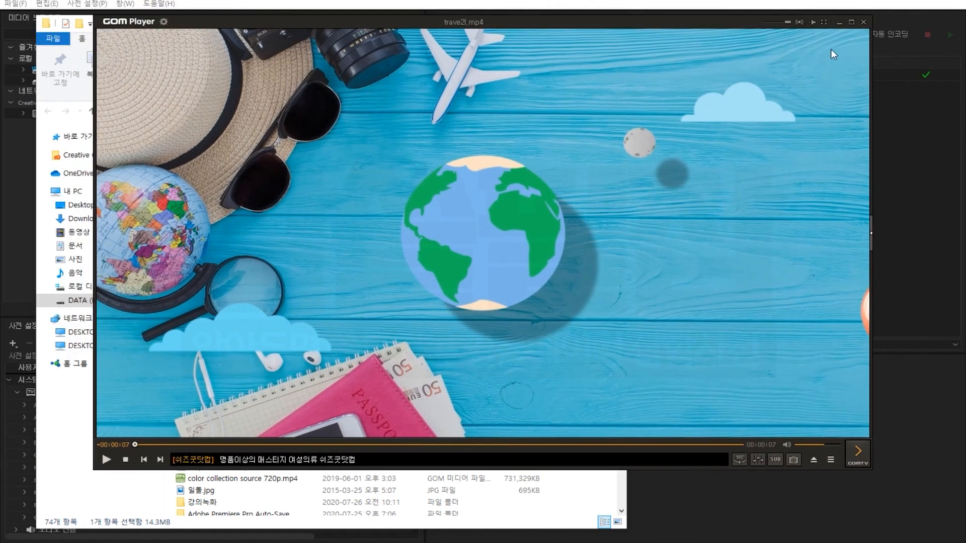